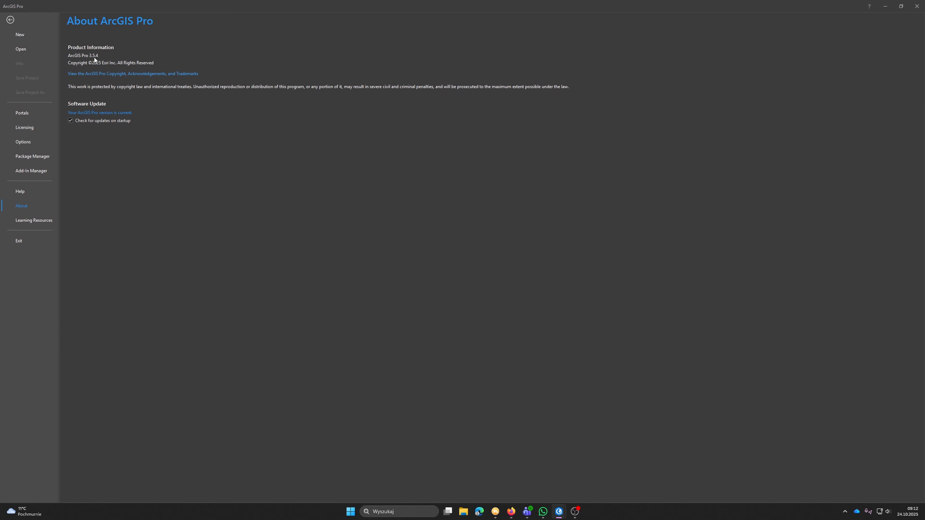
Start a new project without a template and insert a new map
left_click(10, 20)
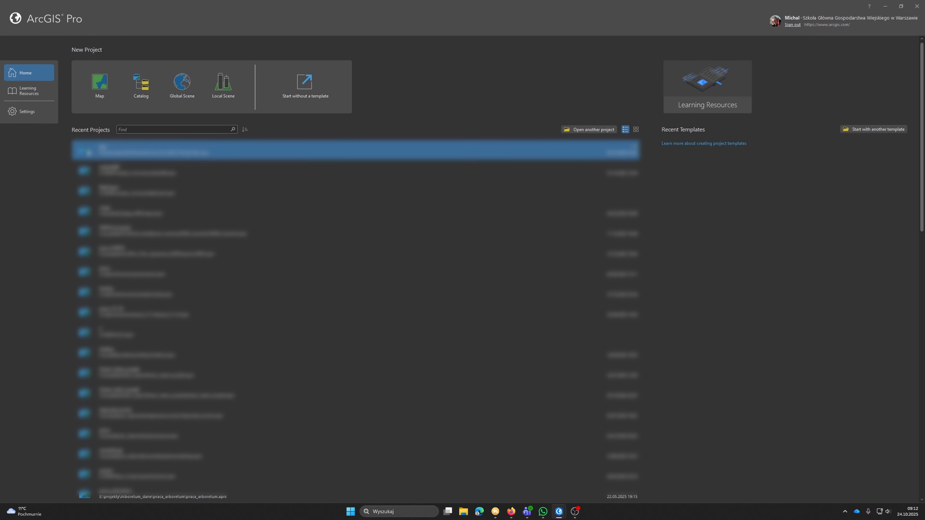
left_click(303, 85)
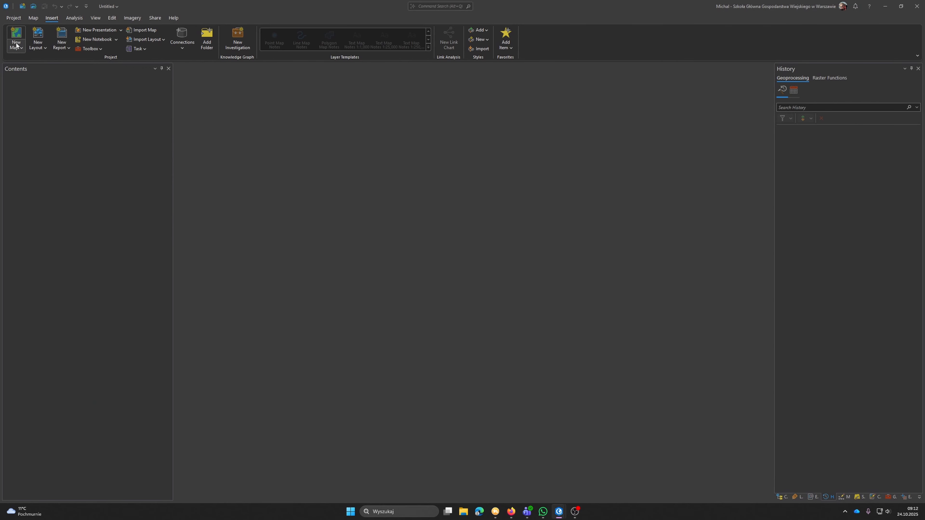
left_click(17, 45)
left_click(18, 58)
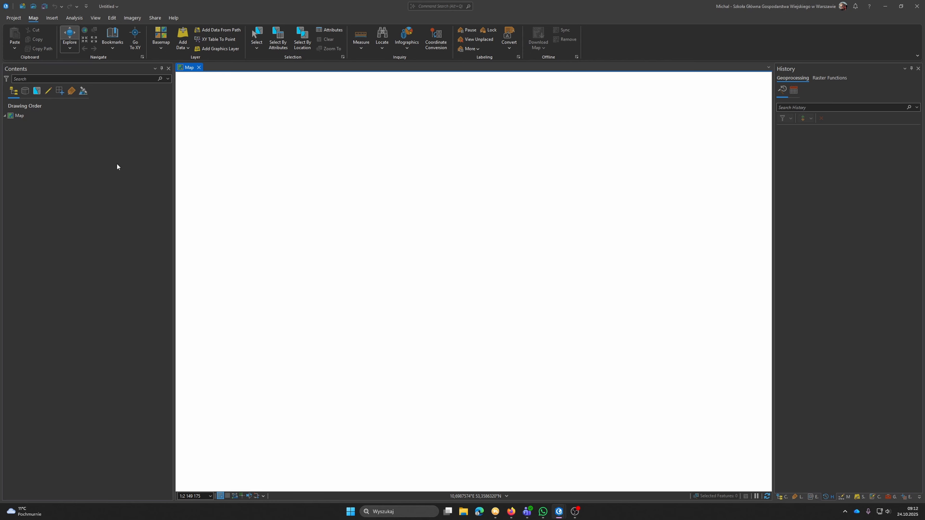
Rename the new map as Forest
left_click(24, 116)
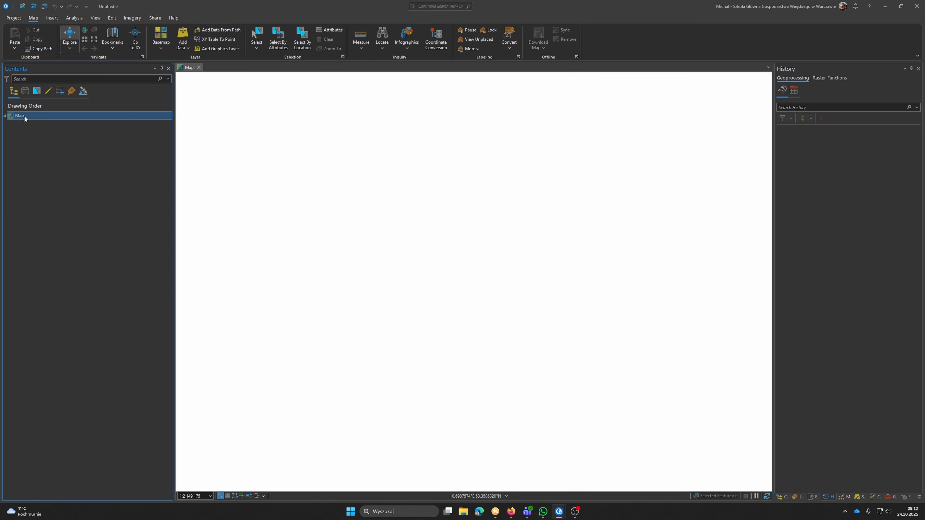
left_click(24, 117)
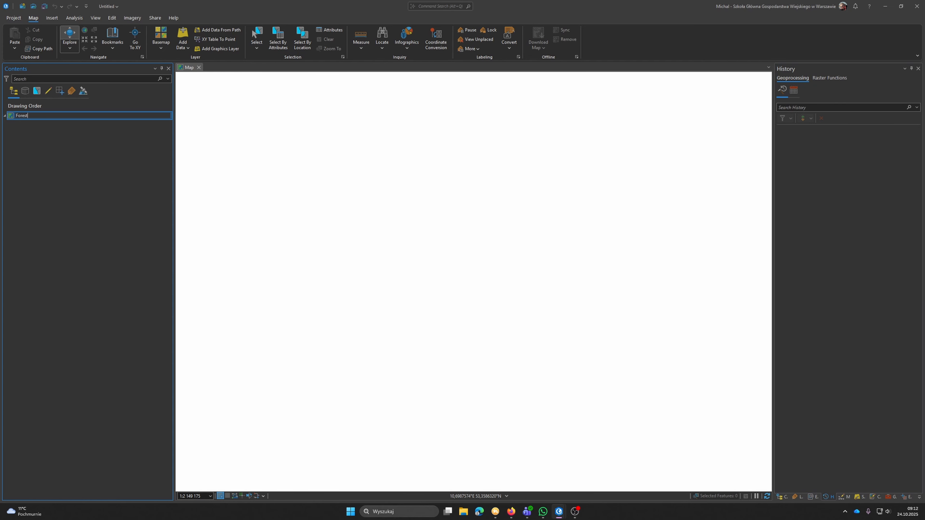
key("Return")
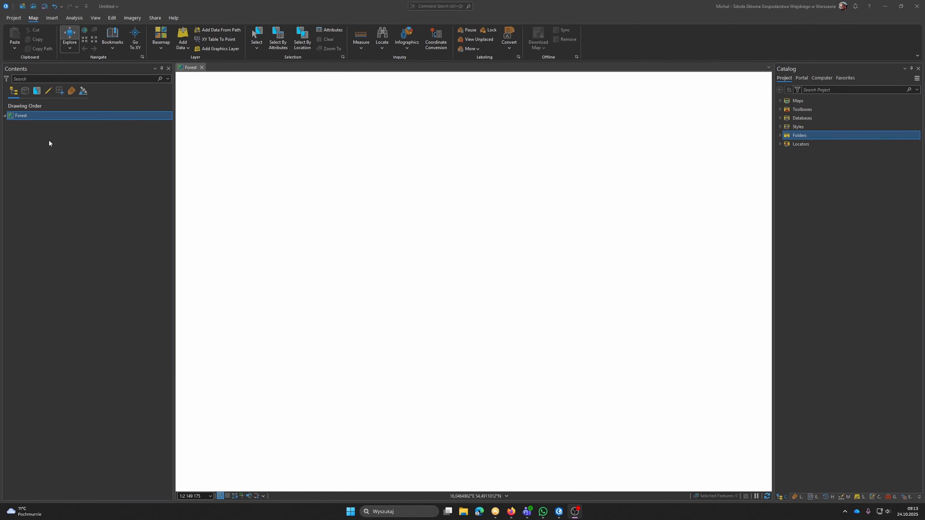
Add the Forest feature class from data.gdb in the YT folder to the map
left_click(780, 136)
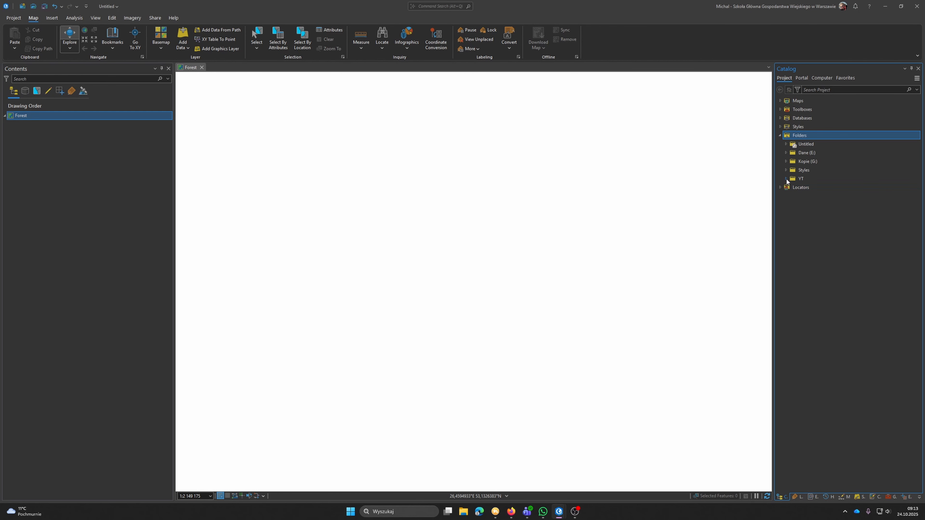
left_click(786, 178)
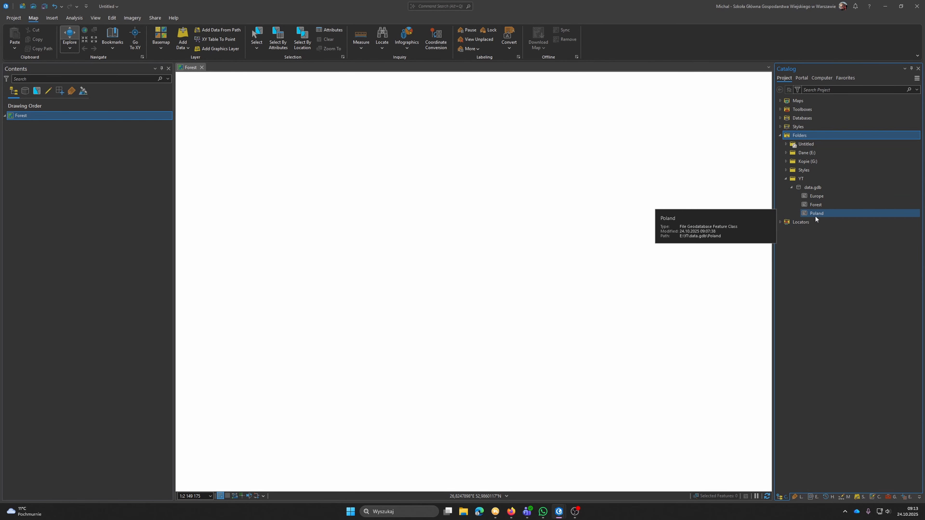
left_click_drag(816, 206, 520, 240)
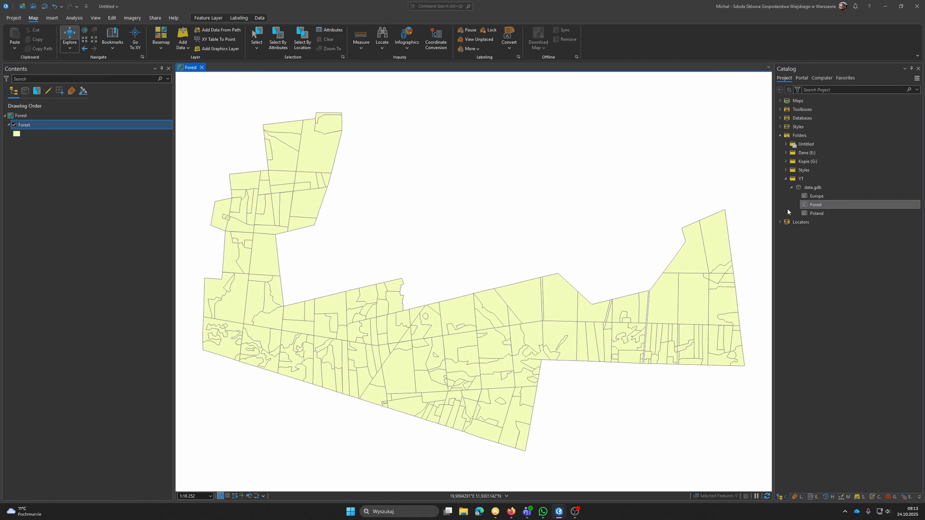
Check the spatial reference in the properties of the Forest feature class
left_click(805, 205)
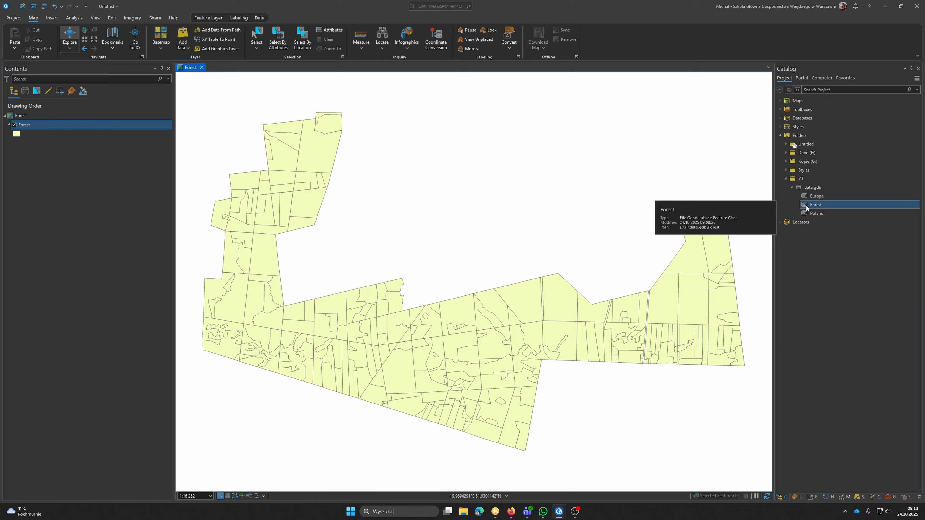
right_click(809, 206)
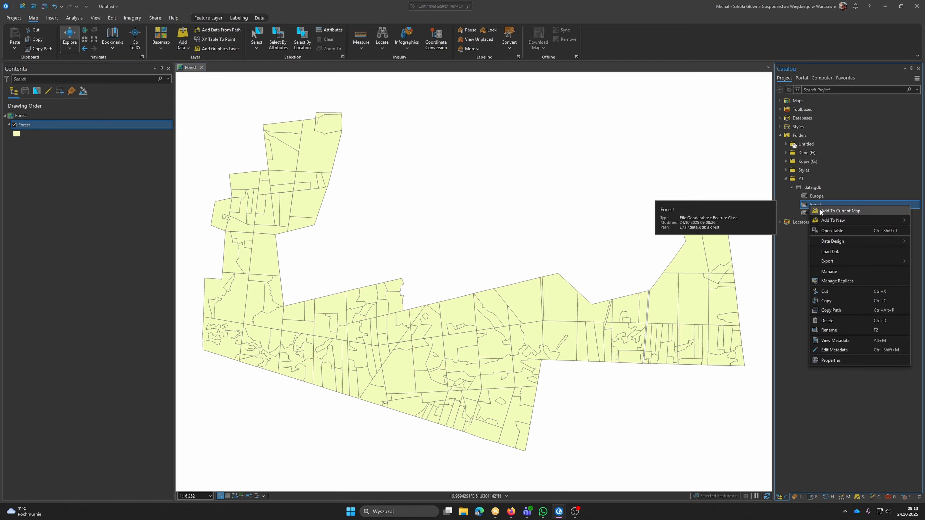
left_click(828, 360)
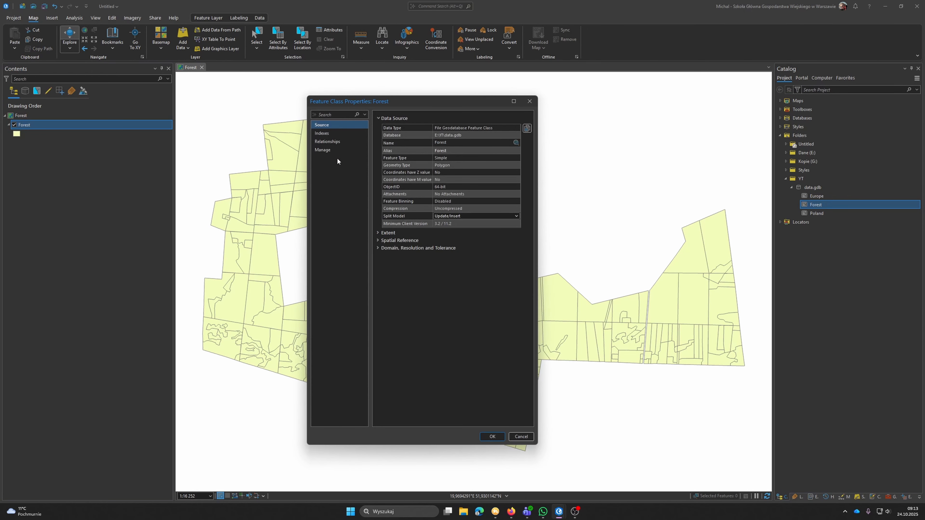
left_click(403, 241)
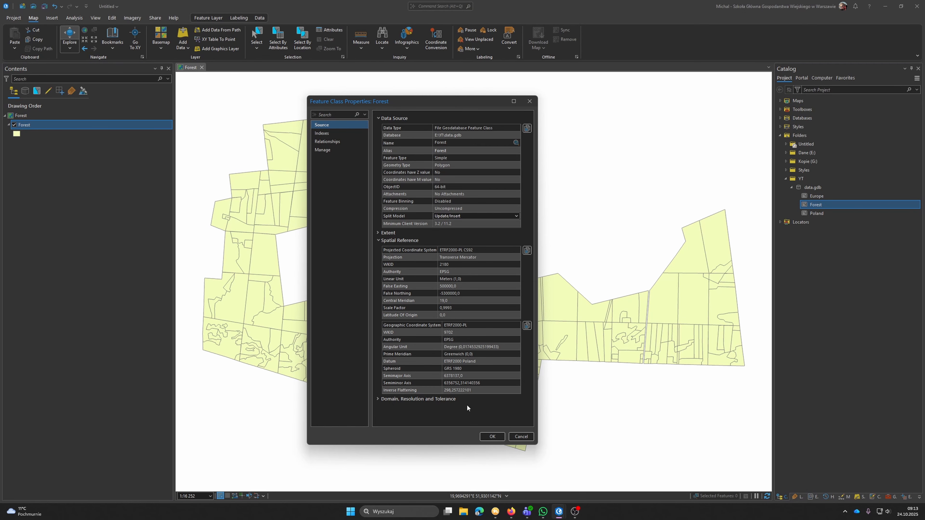
left_click(520, 437)
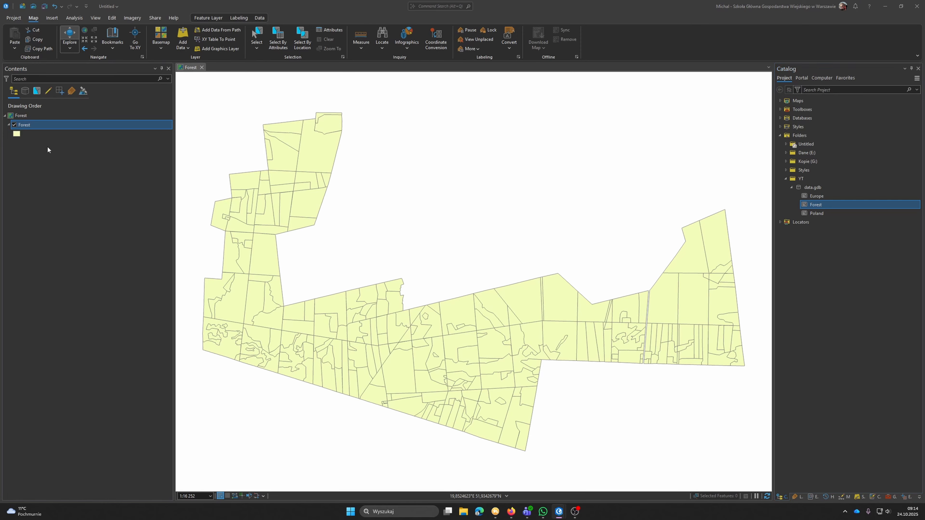
Symbolize the Forest layer with Graduated Colors based on the WYSOKOSC field
right_click(38, 126)
left_click(74, 303)
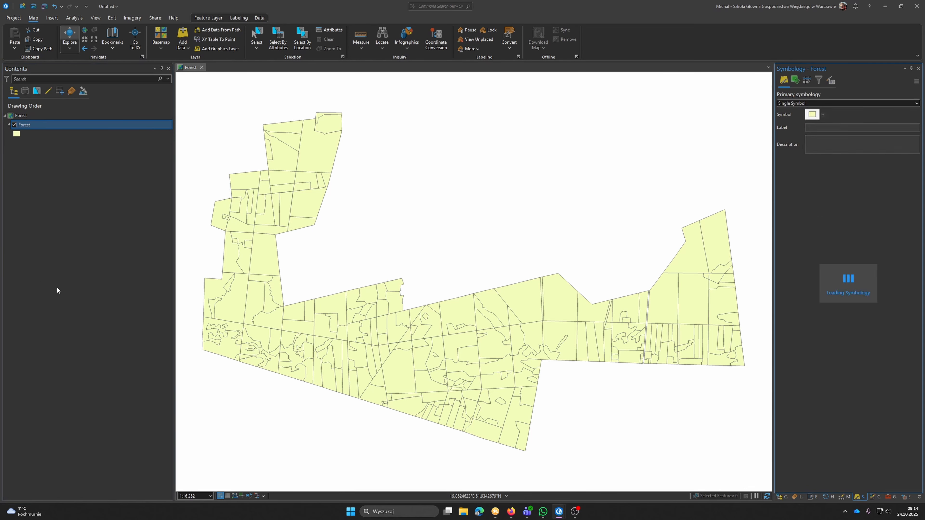
left_click(838, 105)
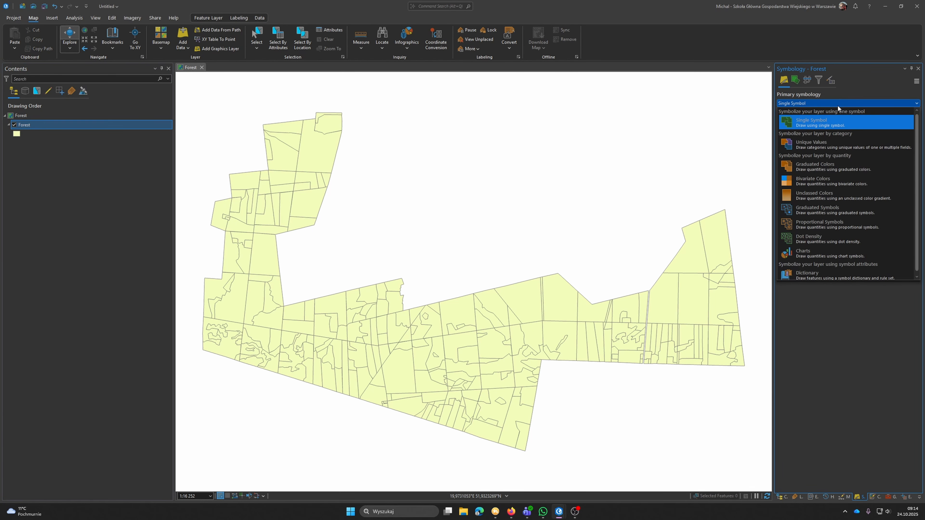
left_click(816, 165)
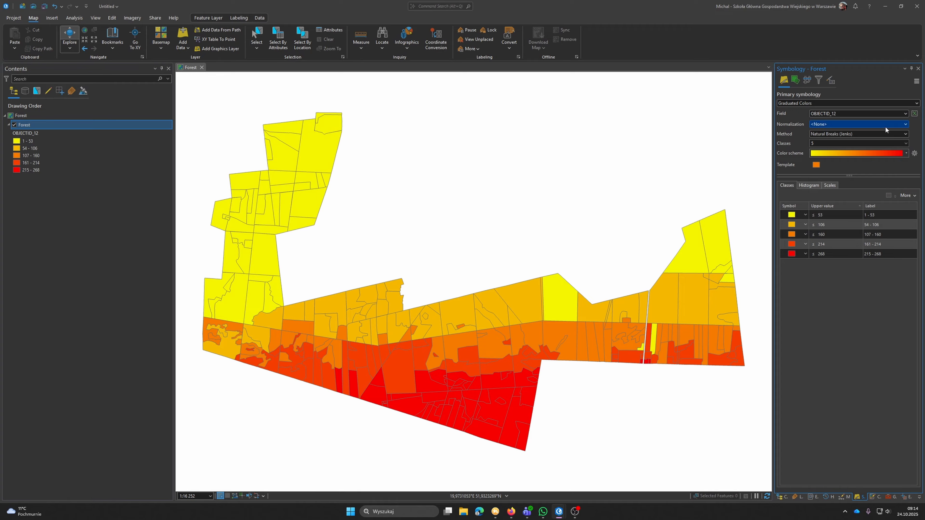
left_click(889, 113)
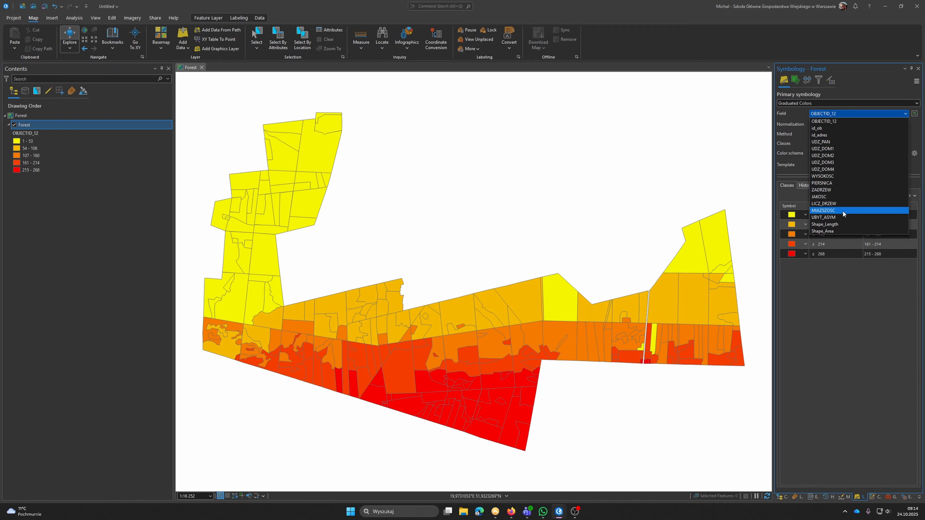
left_click(838, 176)
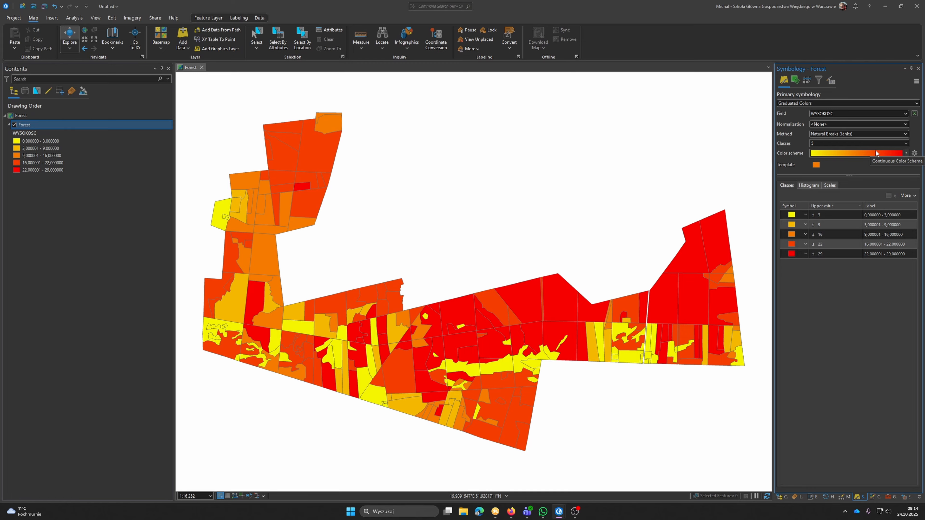
Classify the Forest layer by Defined Interval with an interval size of 5 and apply the light-to-dark teal color scheme
left_click(875, 135)
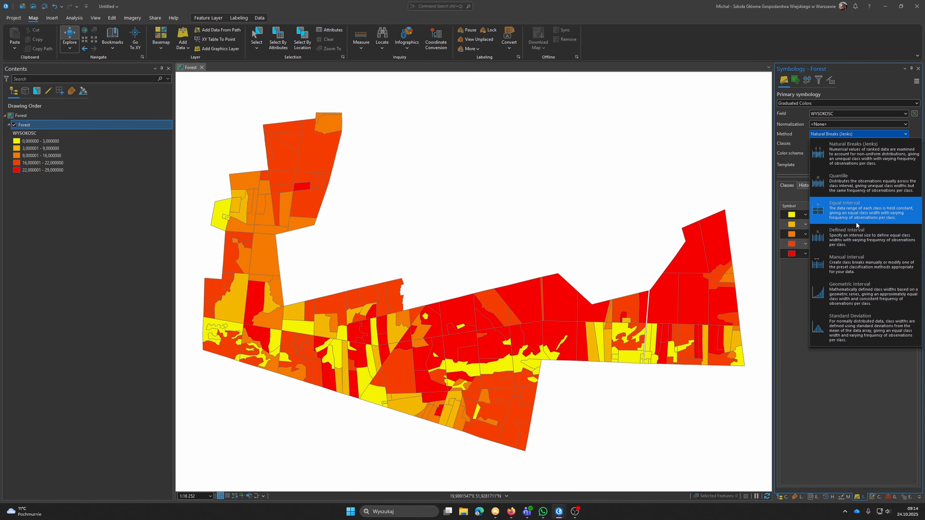
left_click(849, 238)
left_click_drag(829, 144, 772, 142)
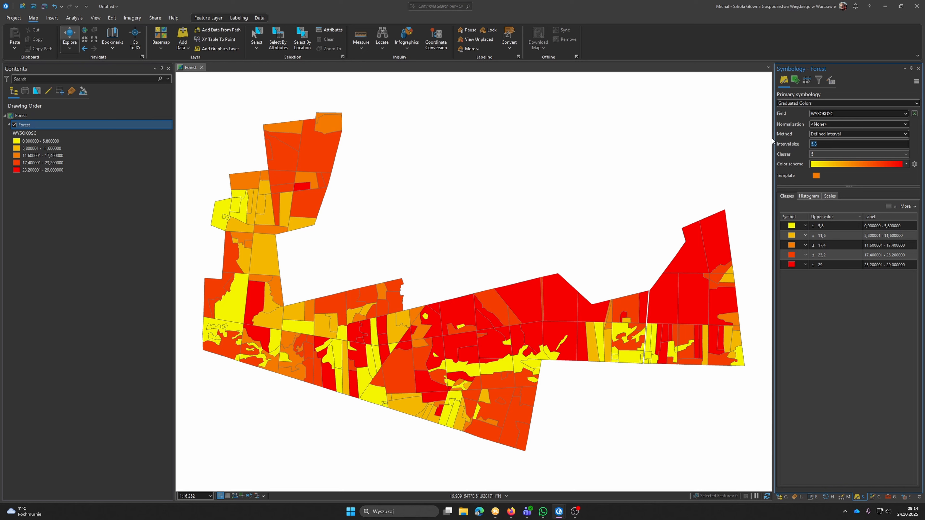
type("5")
left_click(825, 317)
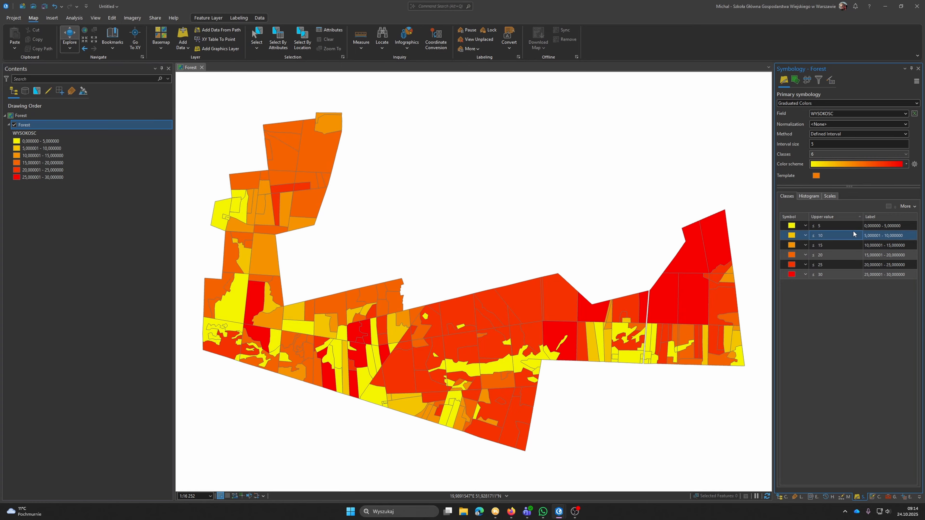
left_click(906, 164)
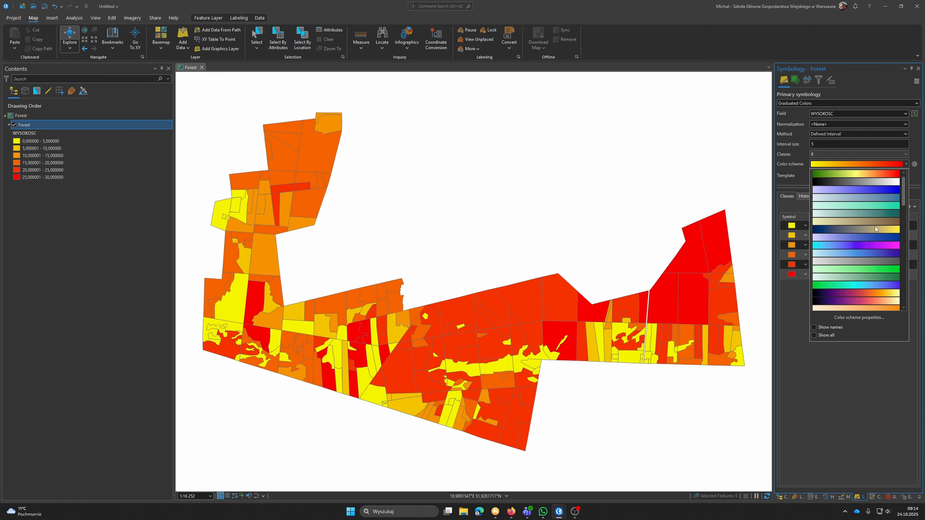
left_click(862, 213)
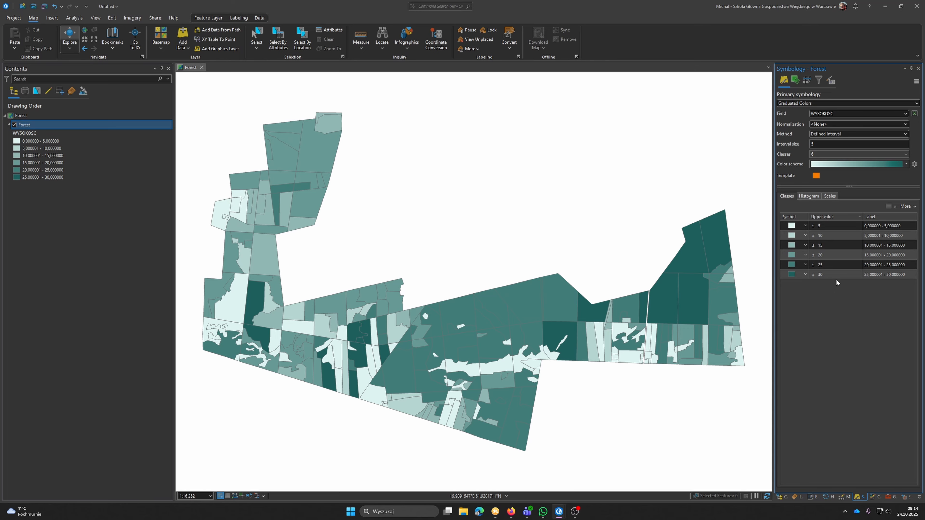
Reverse both the symbol order and the values of all the Forest layer's height classes
left_click(845, 265)
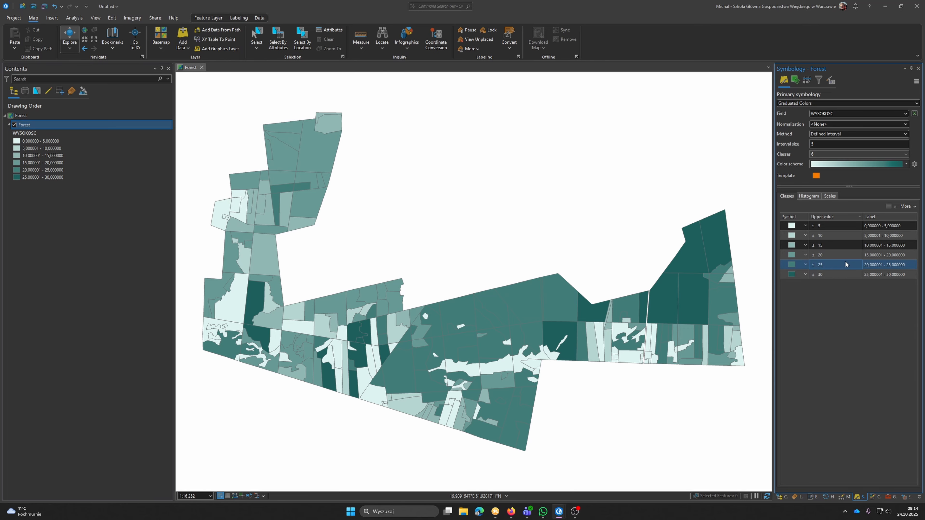
left_click(842, 228)
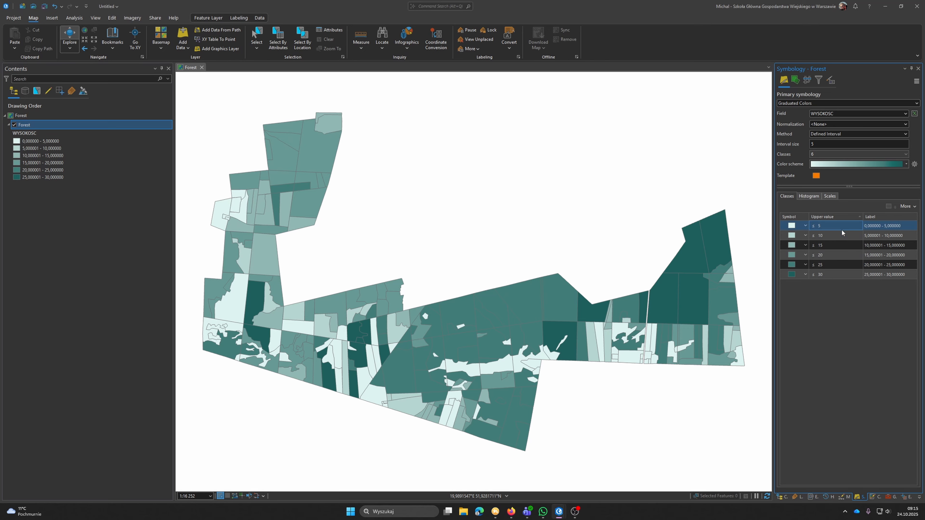
left_click(834, 276, "shift")
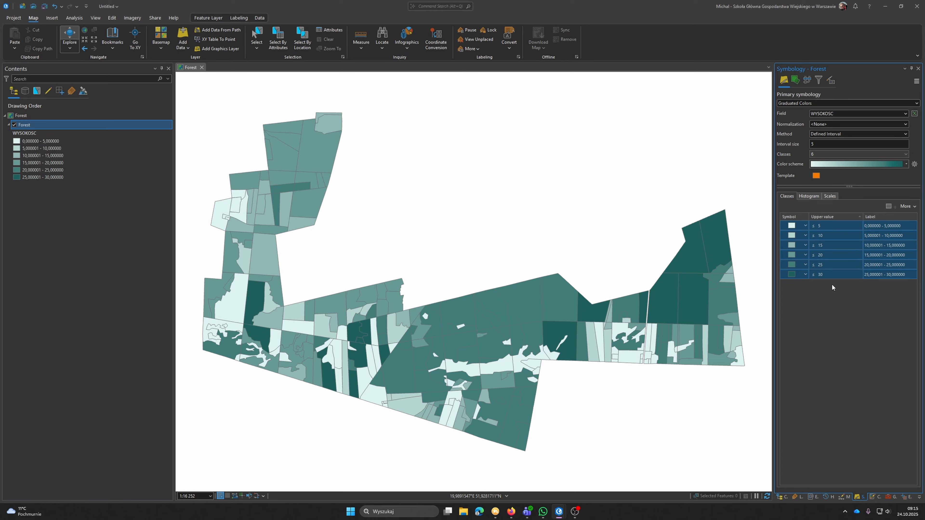
left_click(907, 207)
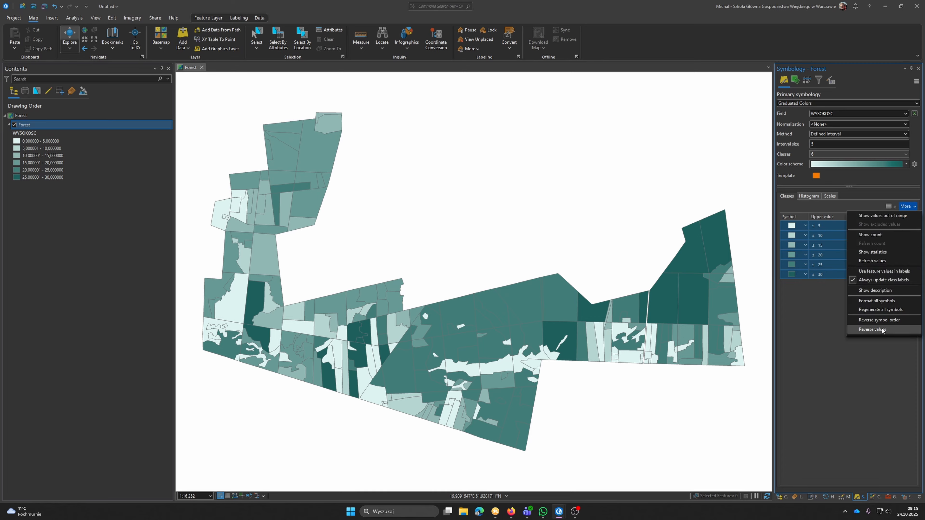
left_click(880, 320)
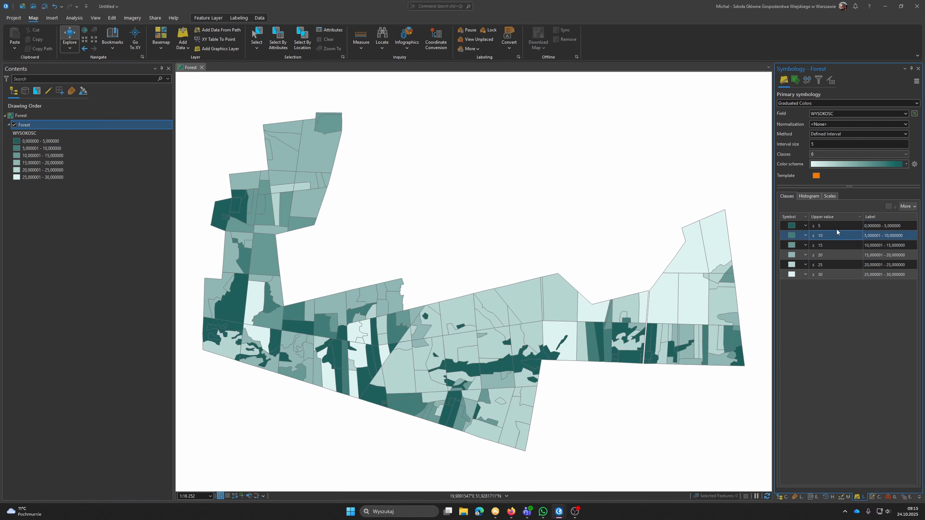
left_click_drag(836, 226, 838, 279)
left_click(908, 207)
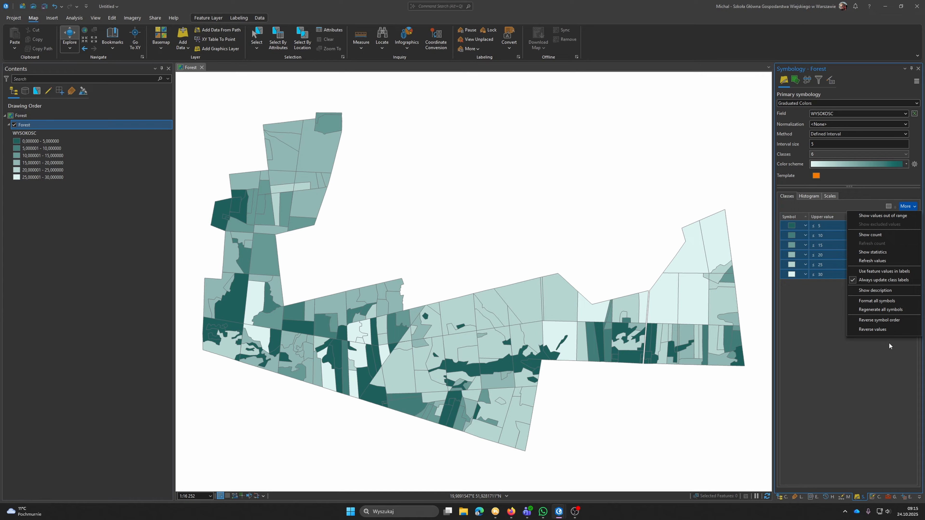
left_click(878, 330)
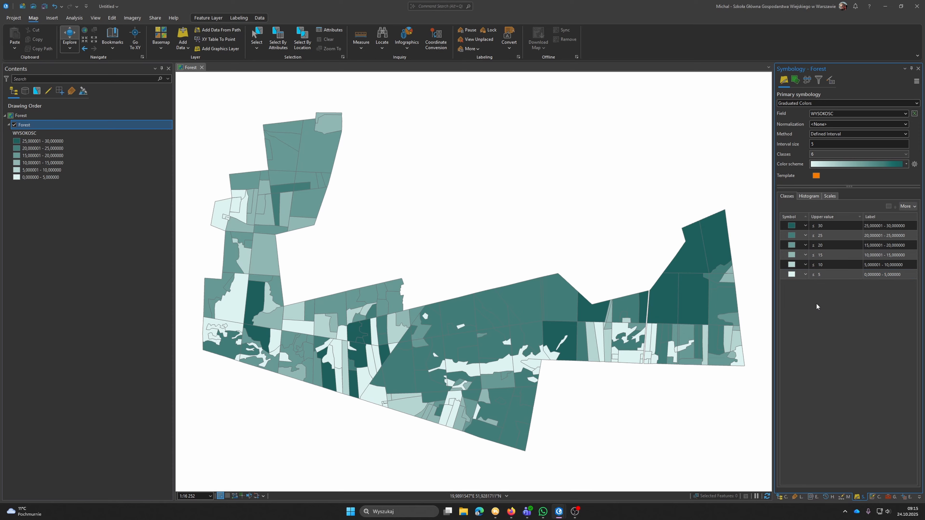
Set the outline color of all the Forest layer's height class symbols to dark gray
left_click(824, 229)
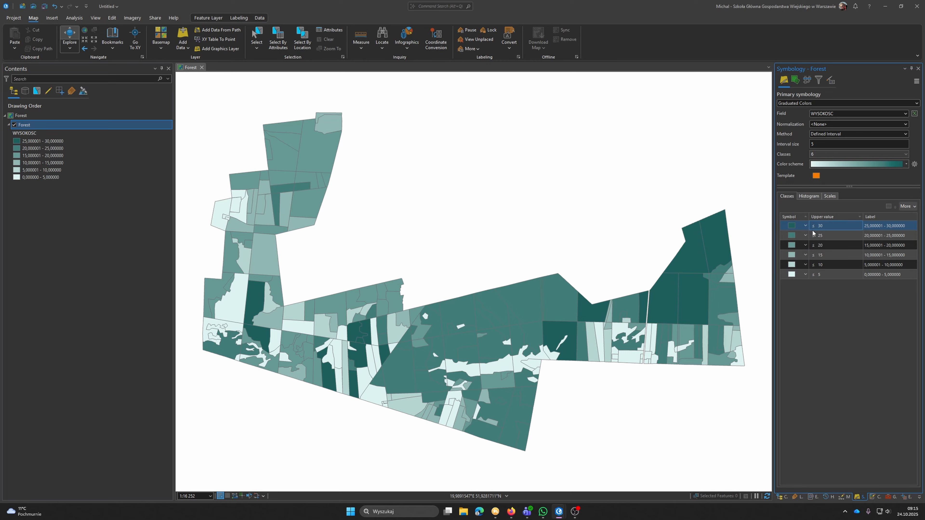
left_click(813, 235)
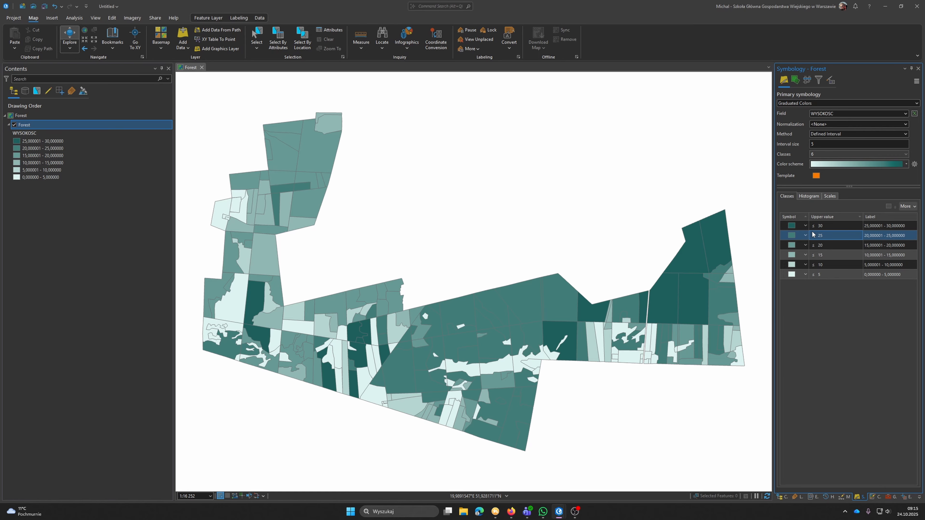
left_click(827, 226)
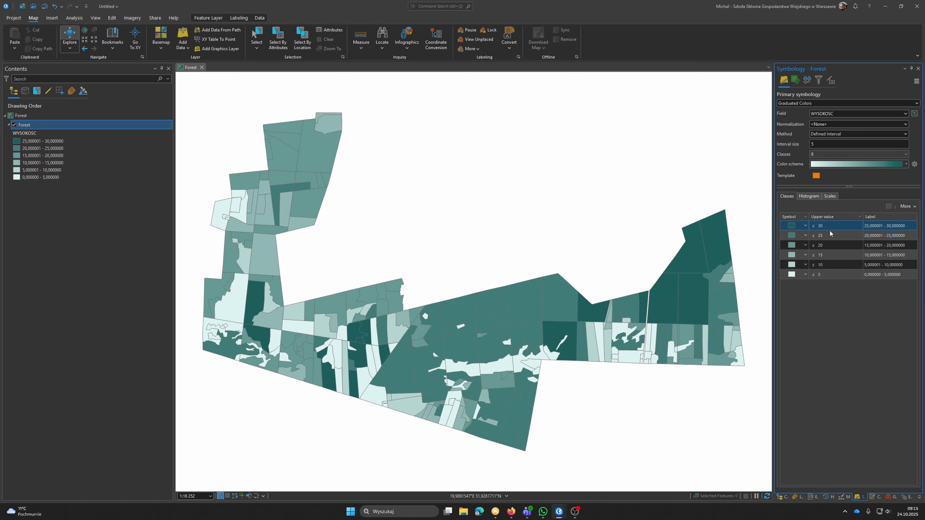
left_click(823, 275, "shift")
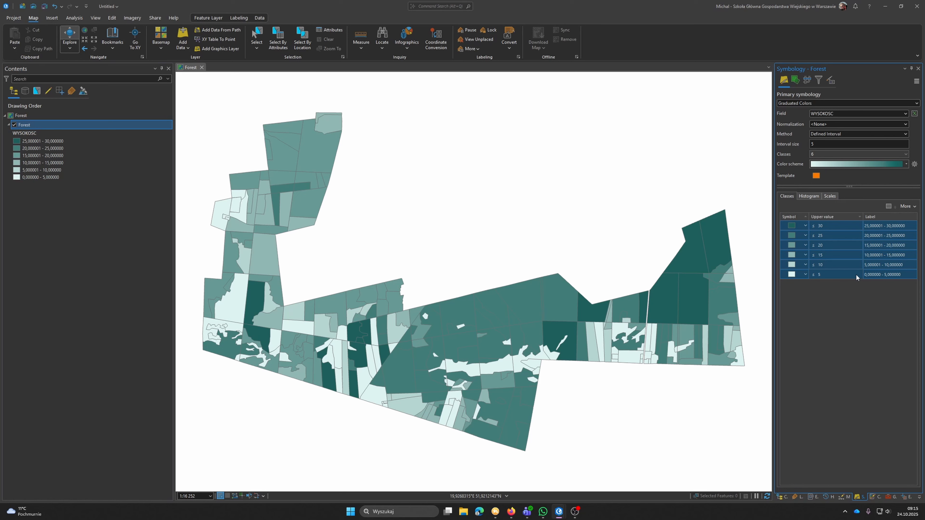
right_click(837, 228)
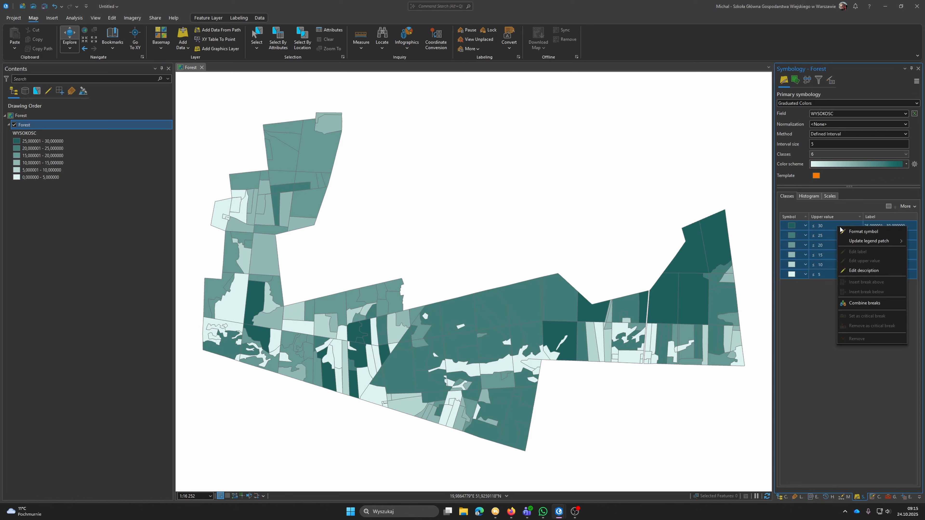
left_click(849, 232)
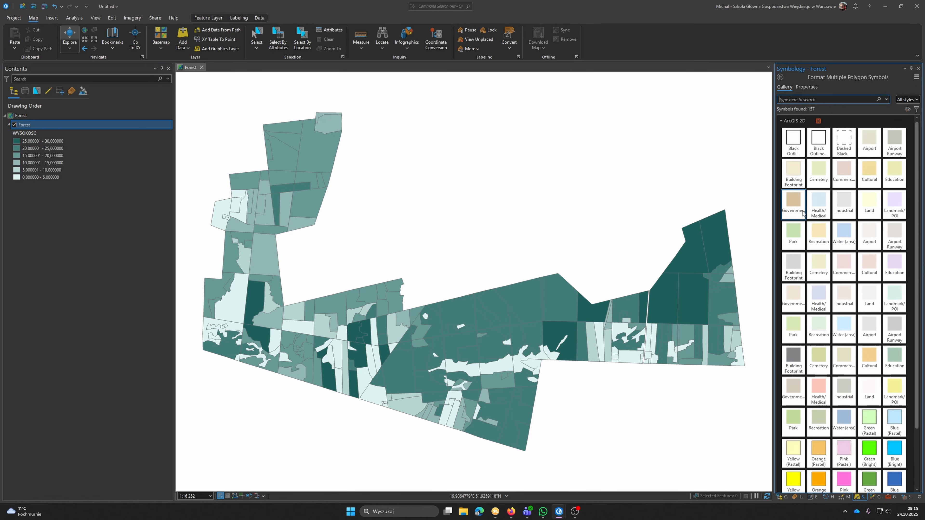
left_click(807, 86)
left_click(912, 134)
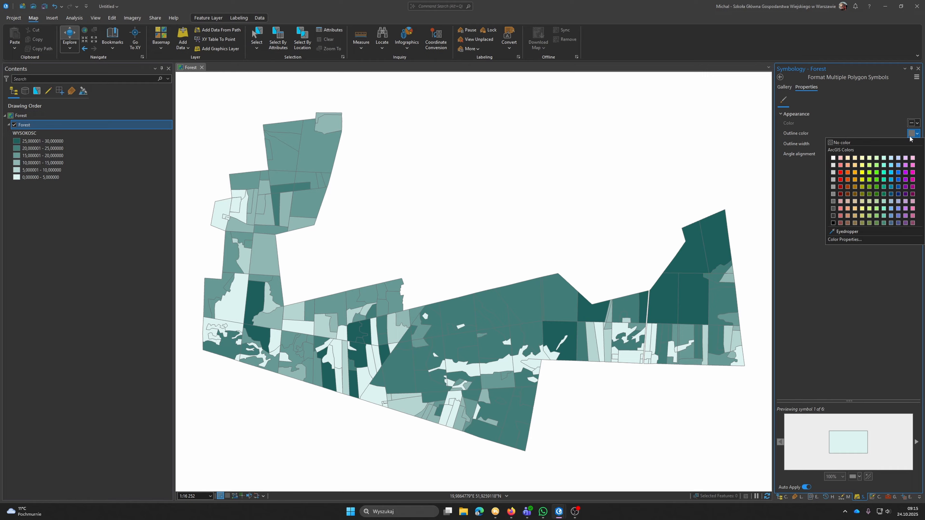
left_click(833, 202)
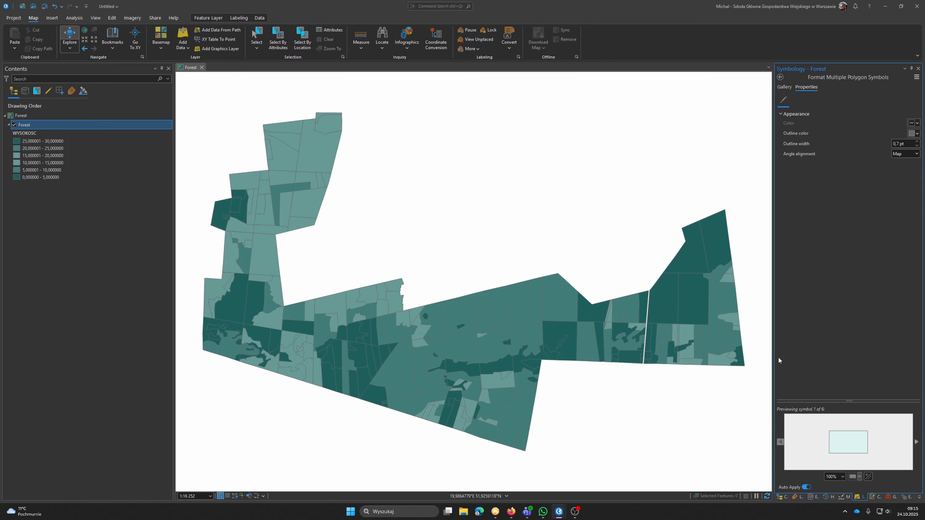
left_click(915, 134)
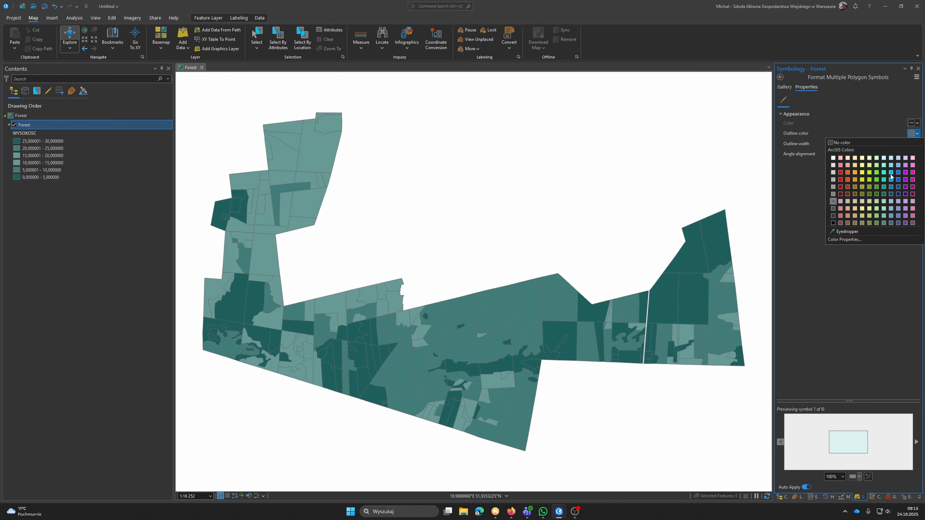
left_click(834, 208)
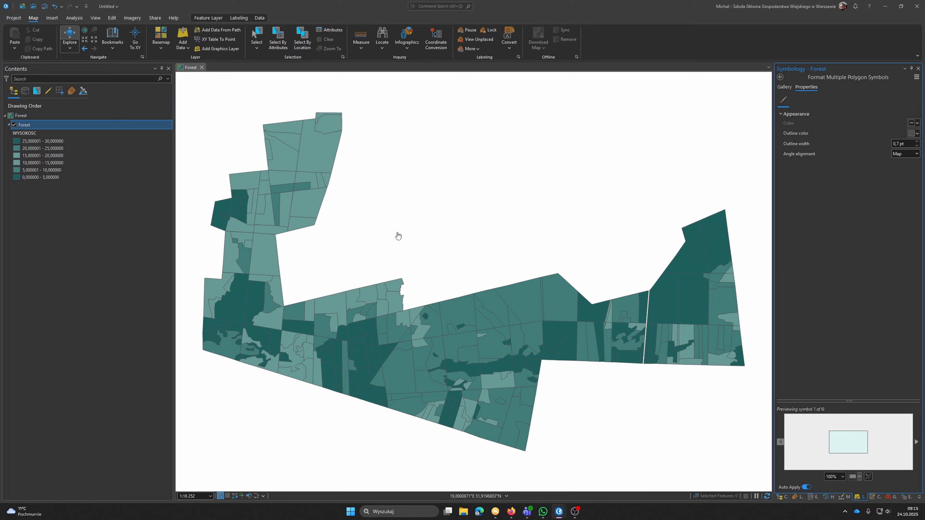
left_click(780, 78)
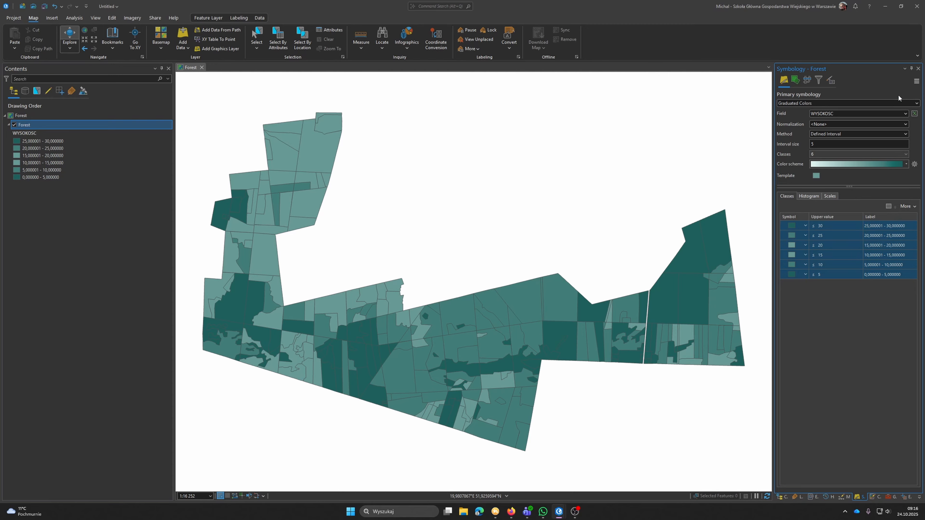
Format the Forest layer's class labels to 0 decimal places in the advanced symbology options
left_click(834, 81)
left_click(797, 104)
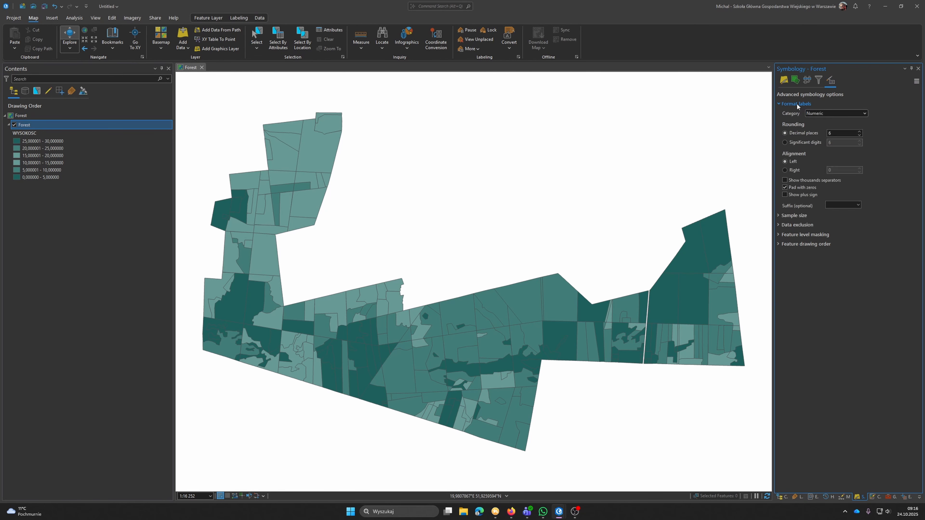
double_click(836, 135)
key("Return")
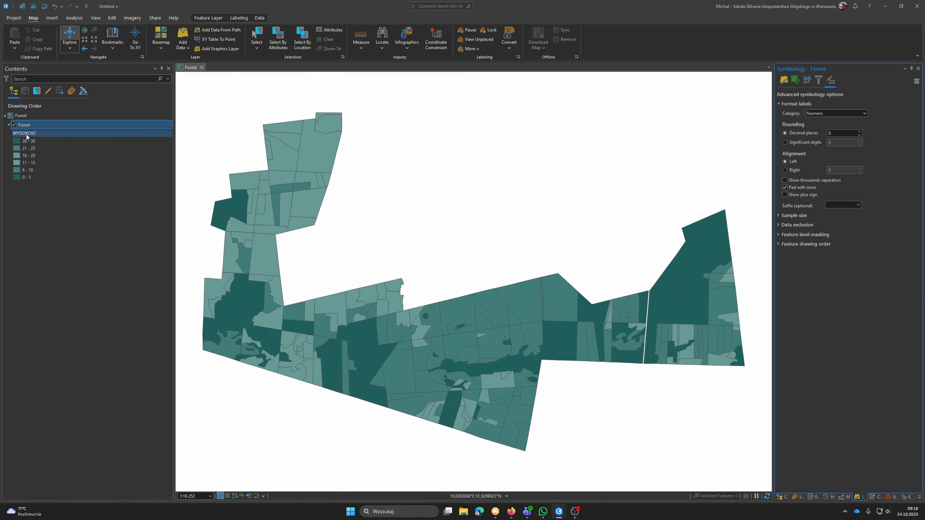
Rename the Forest layer's WYSOKOSC legend heading as Height [m]
double_click(37, 135)
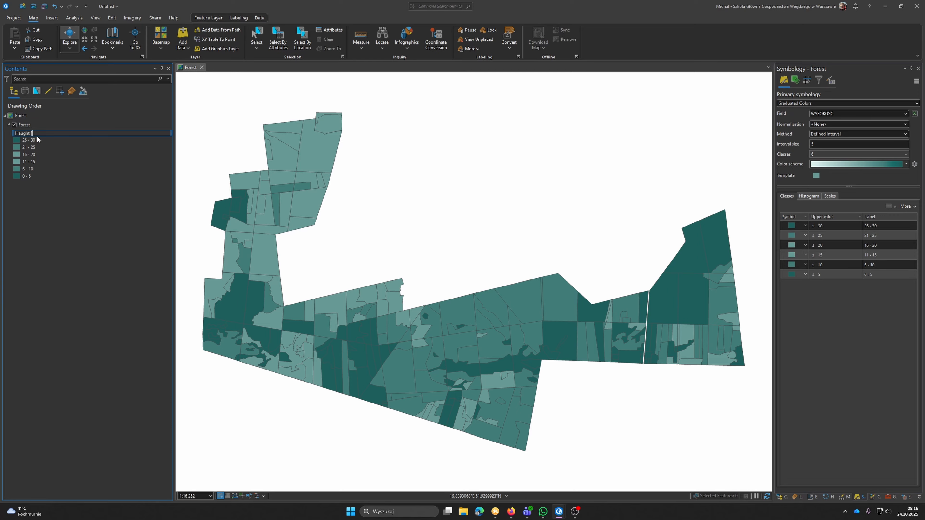
type("Heught [m]")
key("Return")
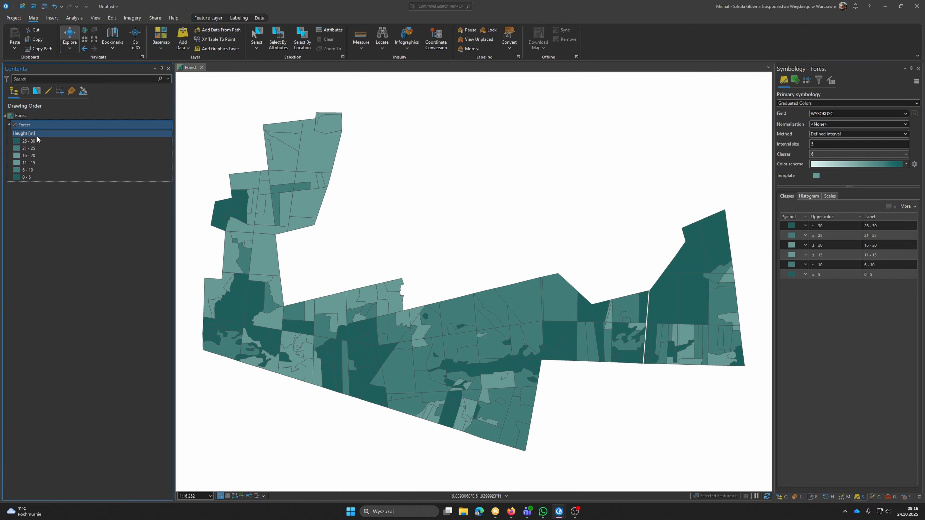
left_click(25, 135)
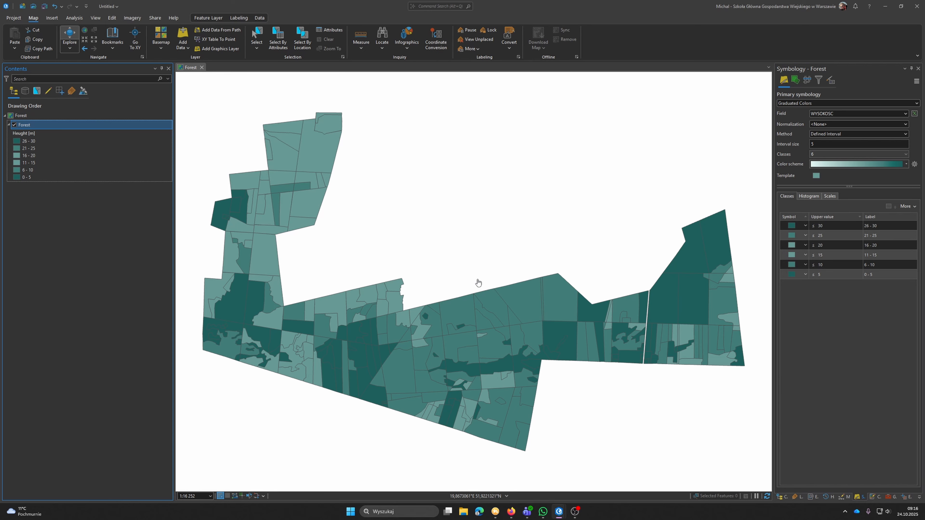
Reapply the light-to-dark teal color scheme to all the Forest layer's height classes and reverse the symbol order
left_click(26, 117)
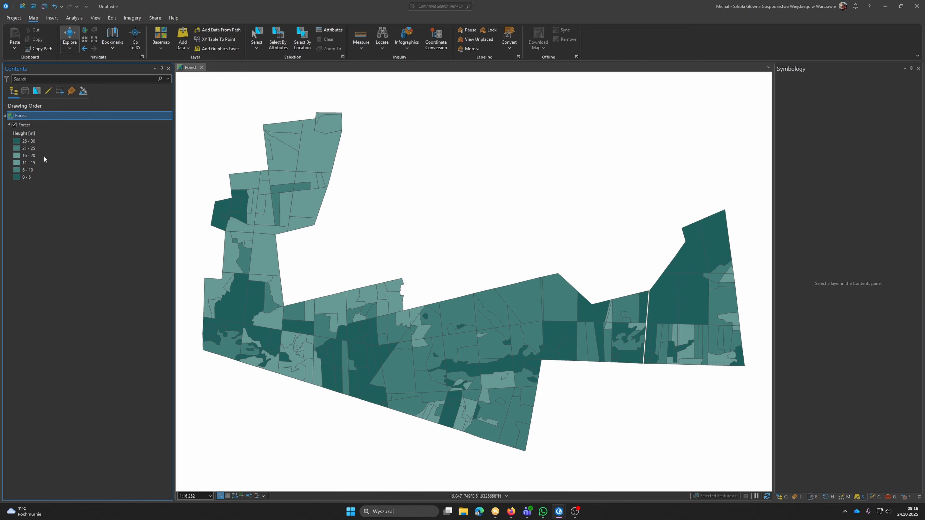
left_click(26, 128)
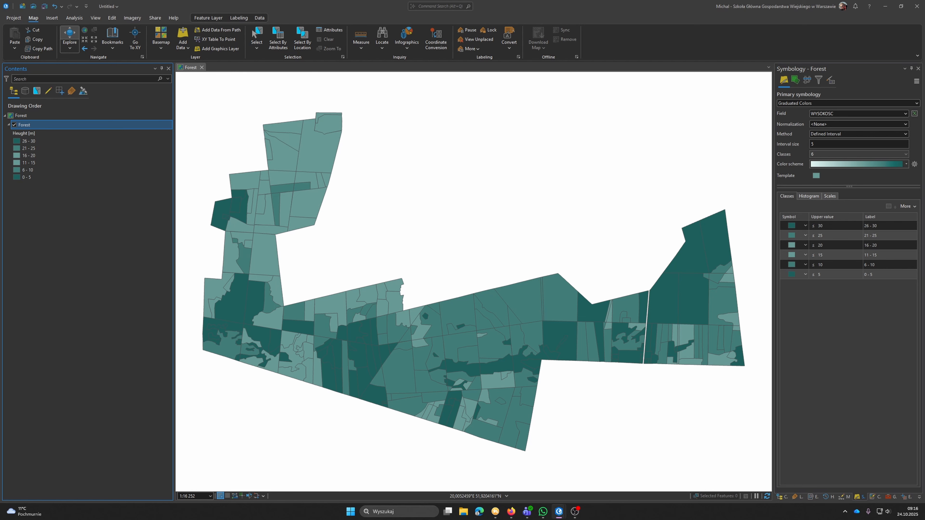
left_click(838, 226)
left_click(838, 273, "shift")
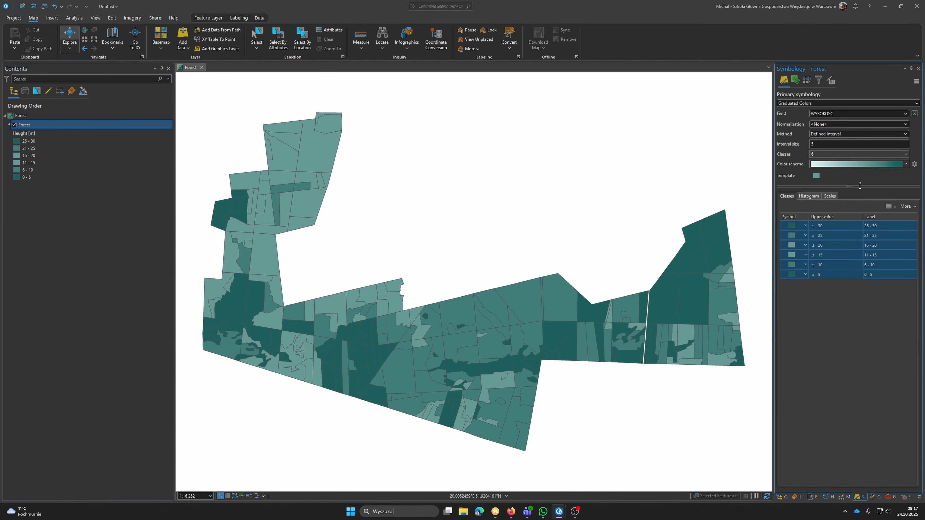
left_click(871, 167)
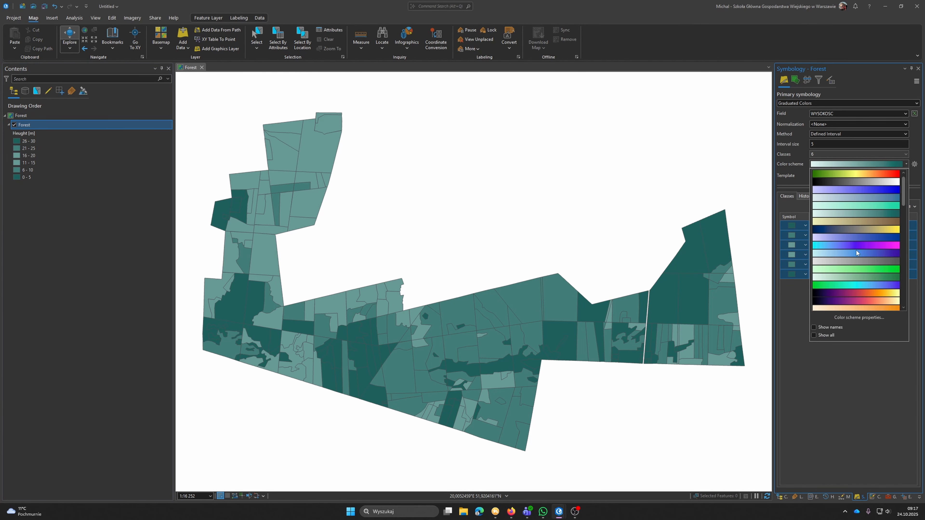
left_click(859, 214)
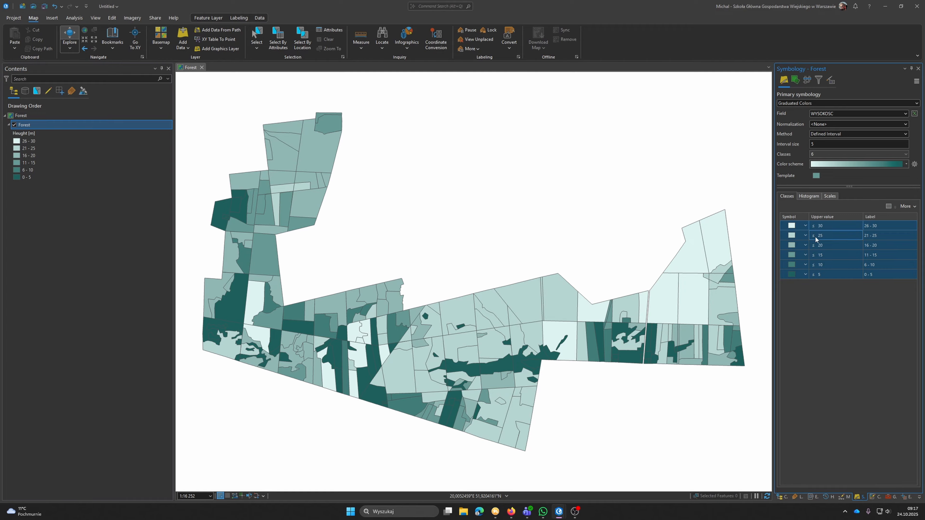
left_click(907, 206)
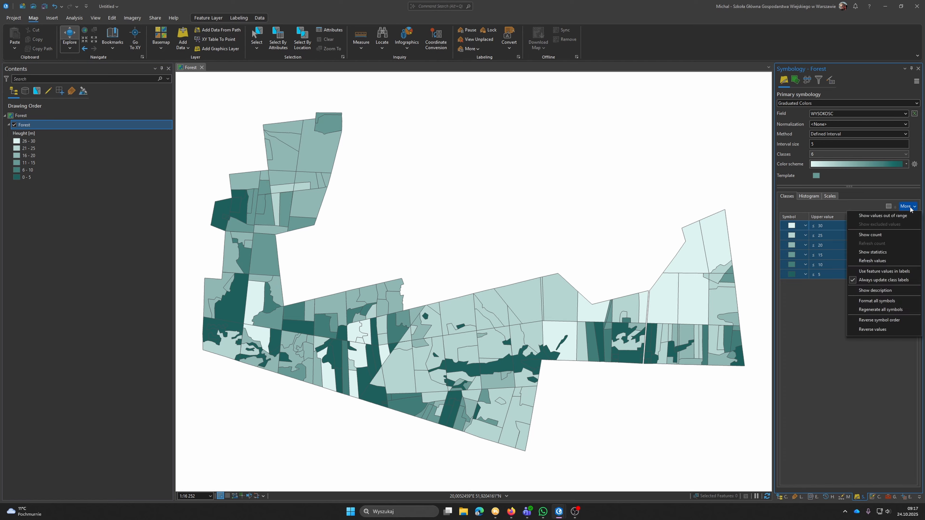
left_click(885, 320)
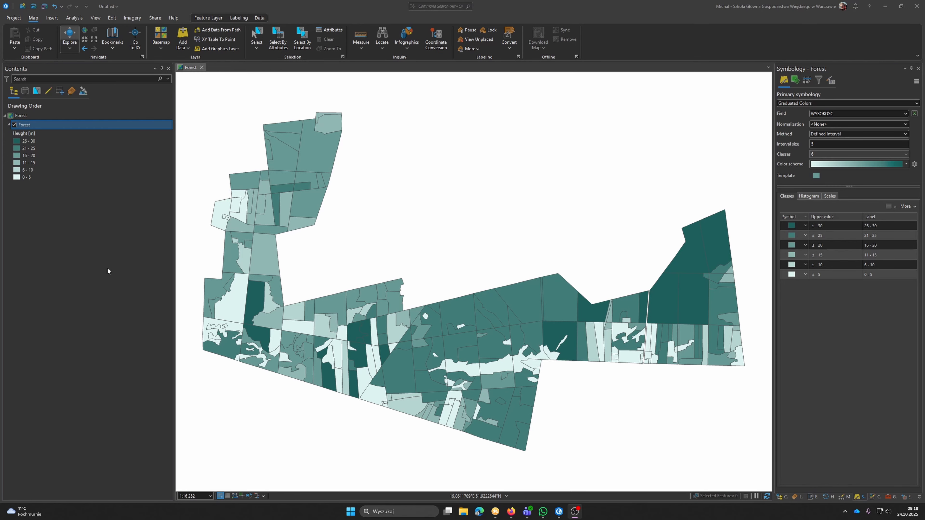
Create a new map named Europe and add the Europe feature class from data.gdb to it
left_click(52, 17)
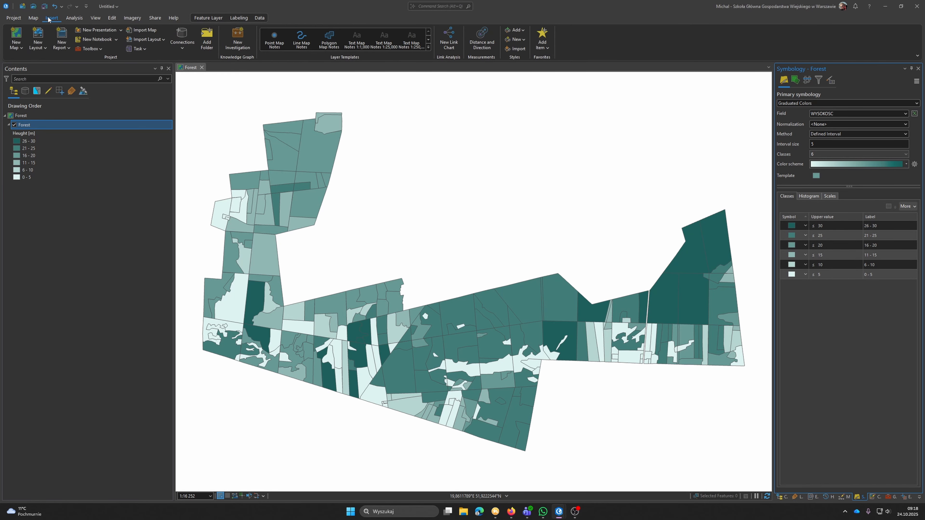
left_click(24, 38)
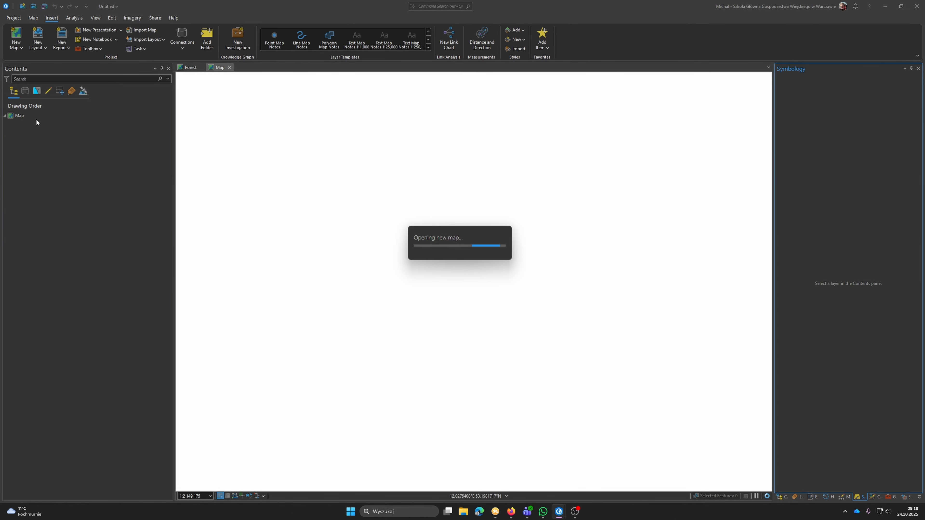
left_click(26, 116)
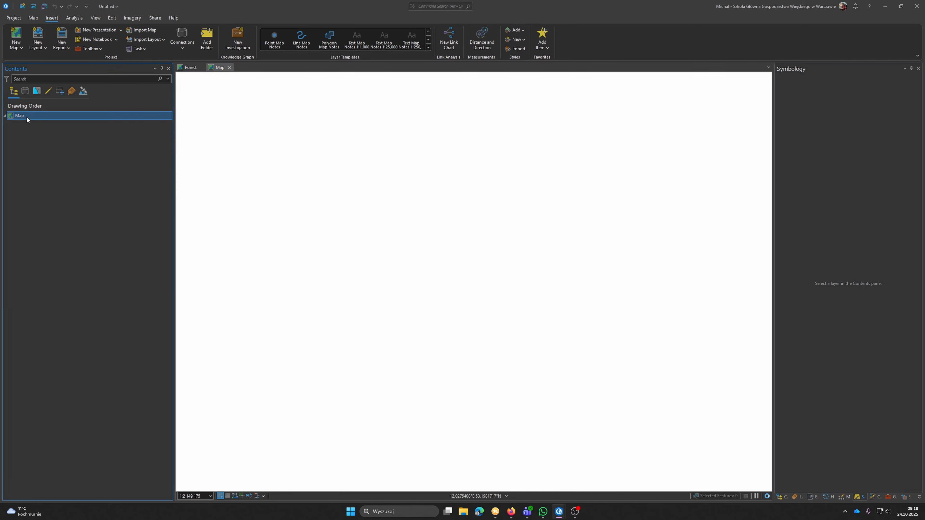
type("Europe")
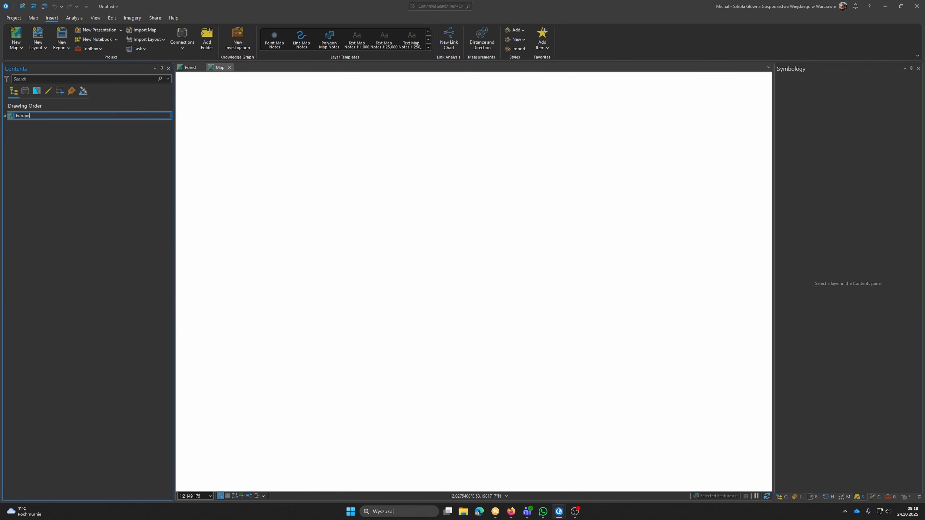
key("Return")
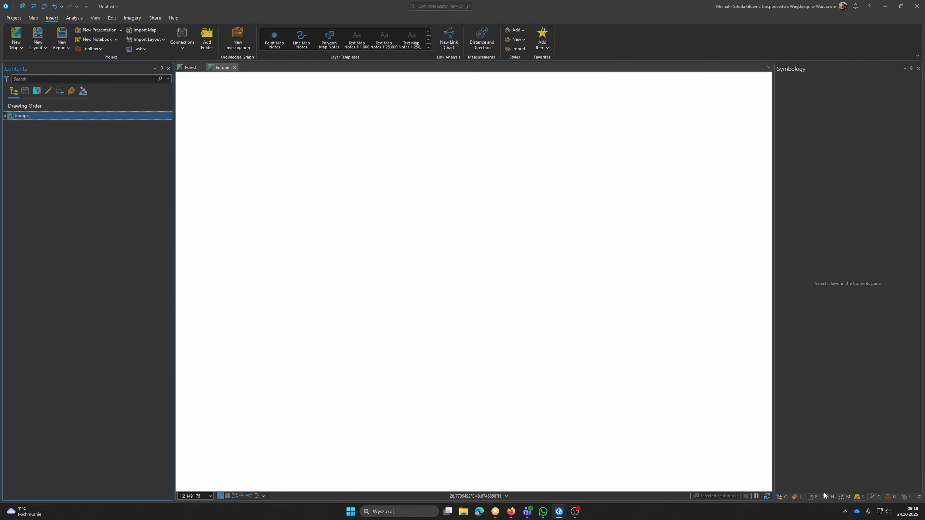
left_click(783, 497)
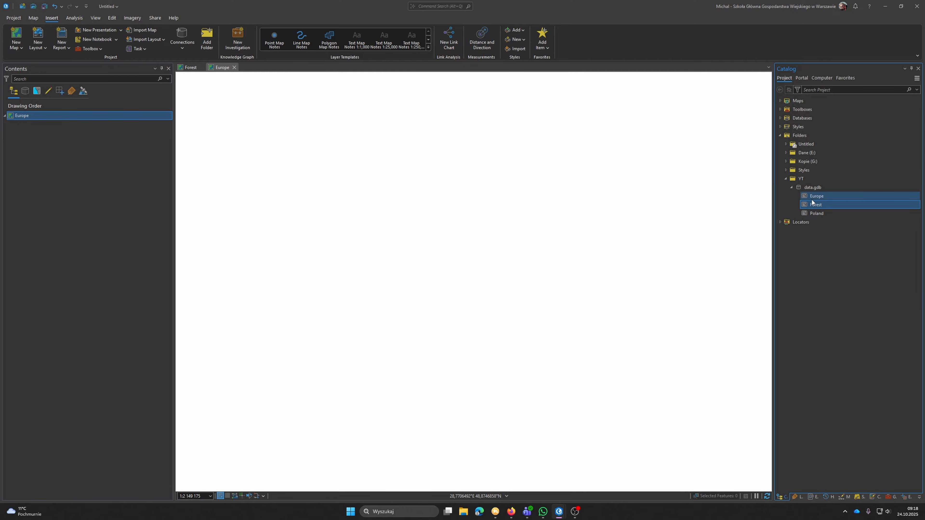
mouse_move(817, 196)
left_mouse_down()
mouse_move(527, 248)
mouse_move(572, 271)
left_mouse_up()
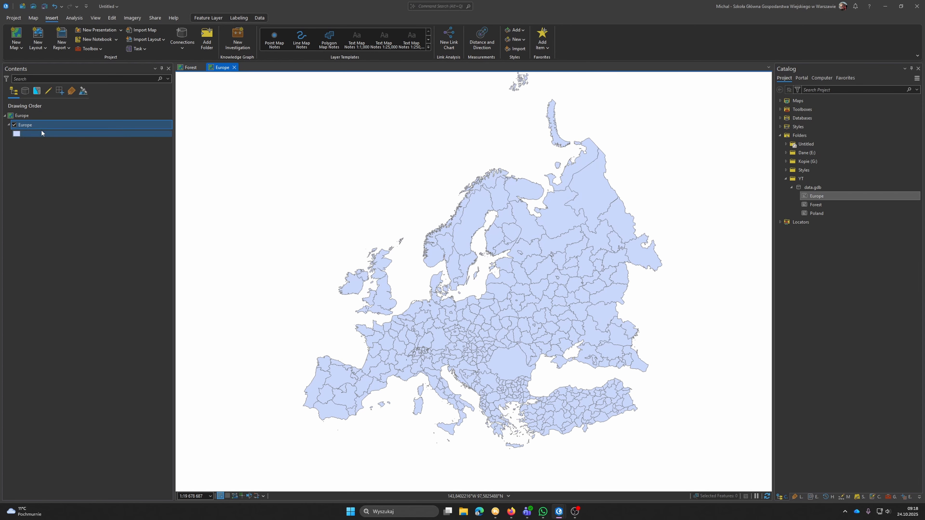
Set the Europe map's XY coordinate system to WGS 1984, found by its code 4326
double_click(22, 115)
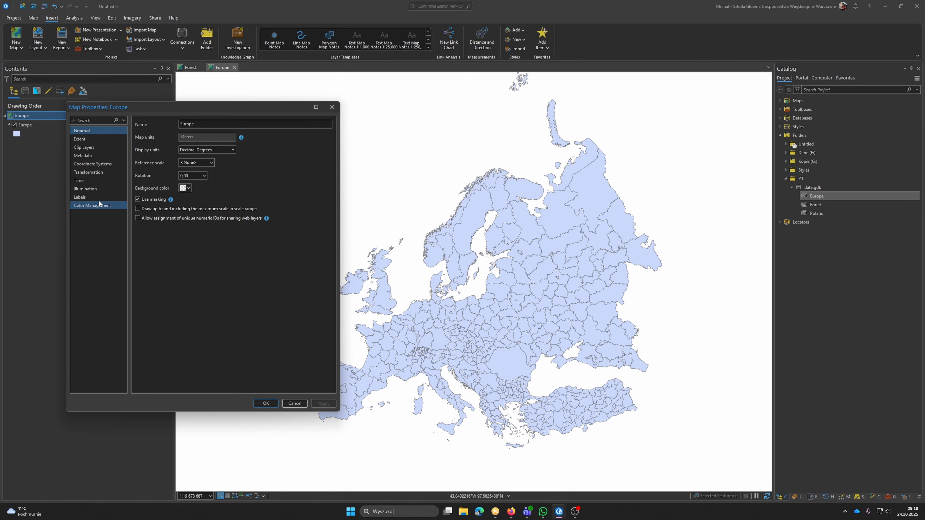
left_click(92, 164)
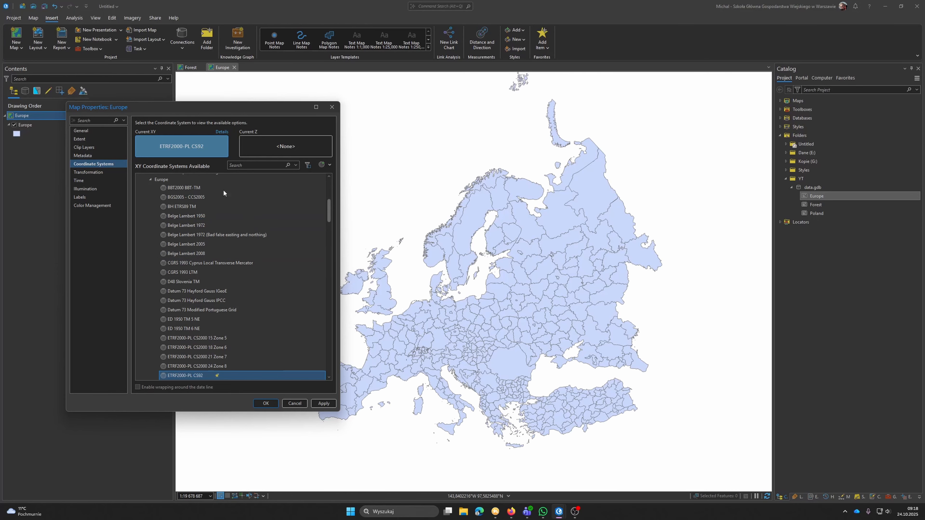
left_click(242, 168)
type("4326")
left_click(265, 404)
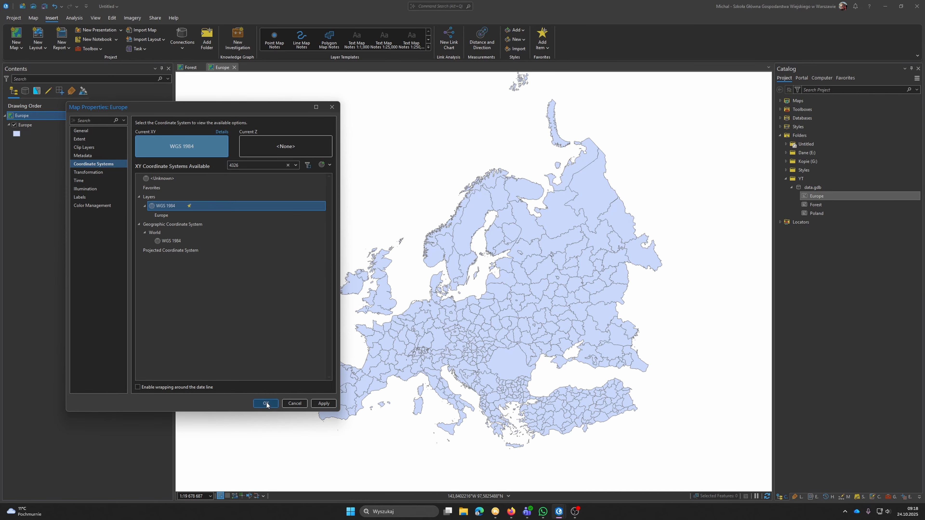
scroll(434, 302, "down", 3)
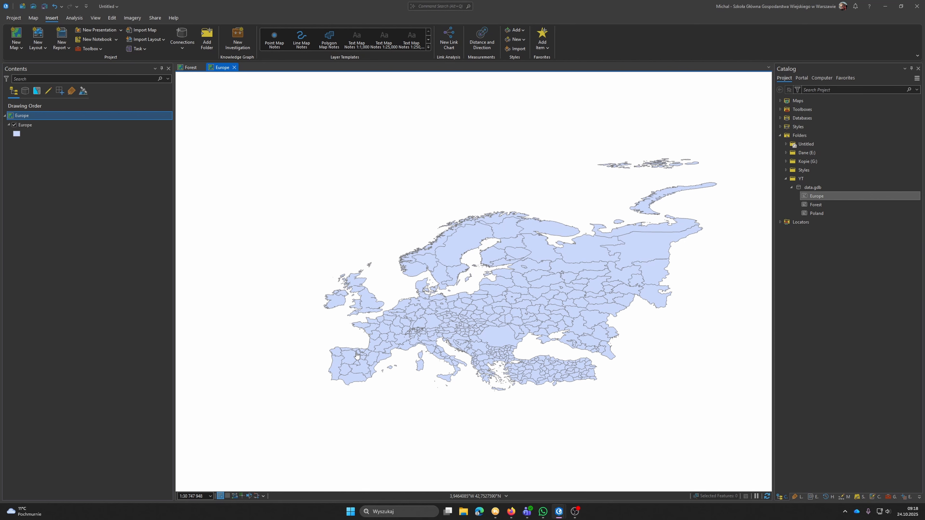
scroll(403, 320, "up", 3)
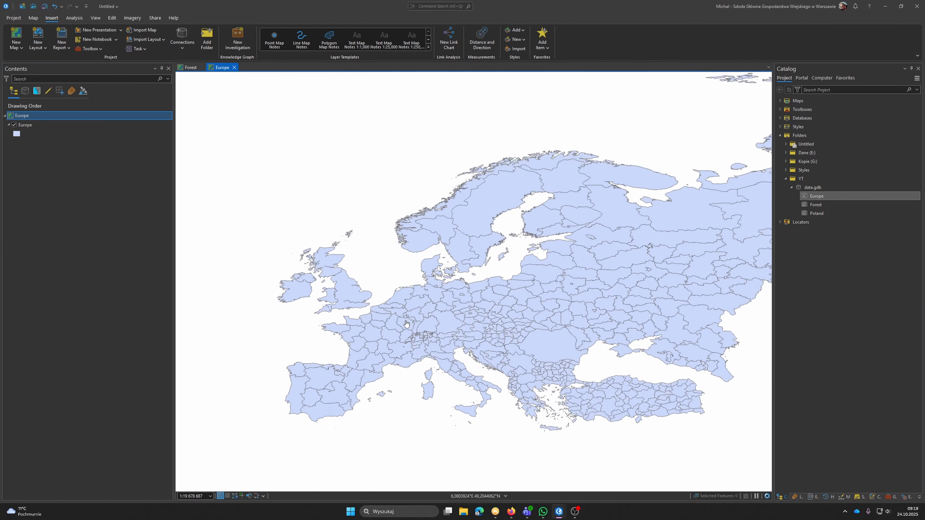
Change the Europe map's XY coordinate system to ETRF2000-PL CS92, found by its code 2180
left_click_drag(473, 318, 441, 320)
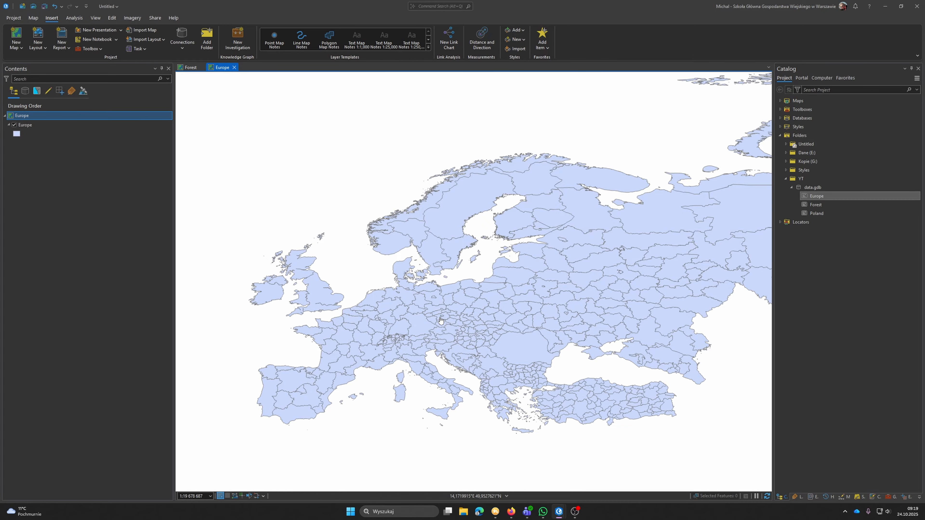
double_click(22, 116)
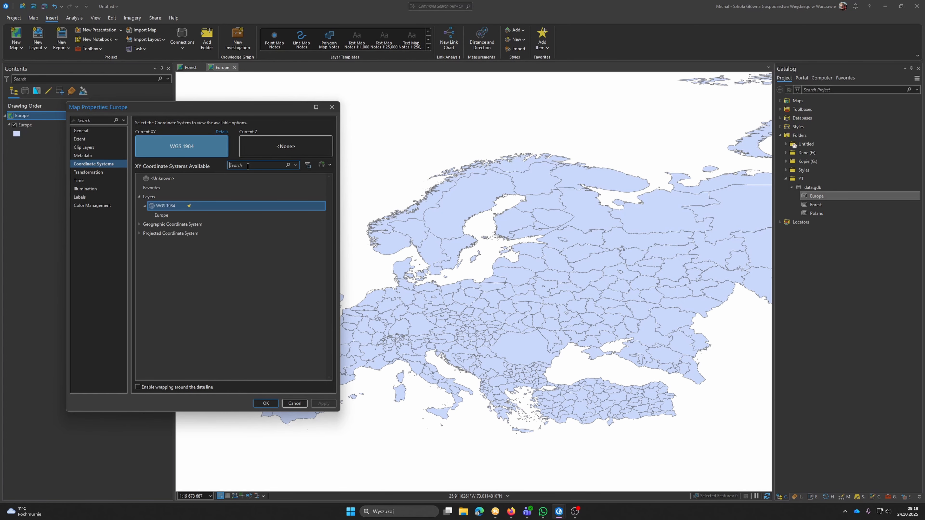
type("2180")
key("Return")
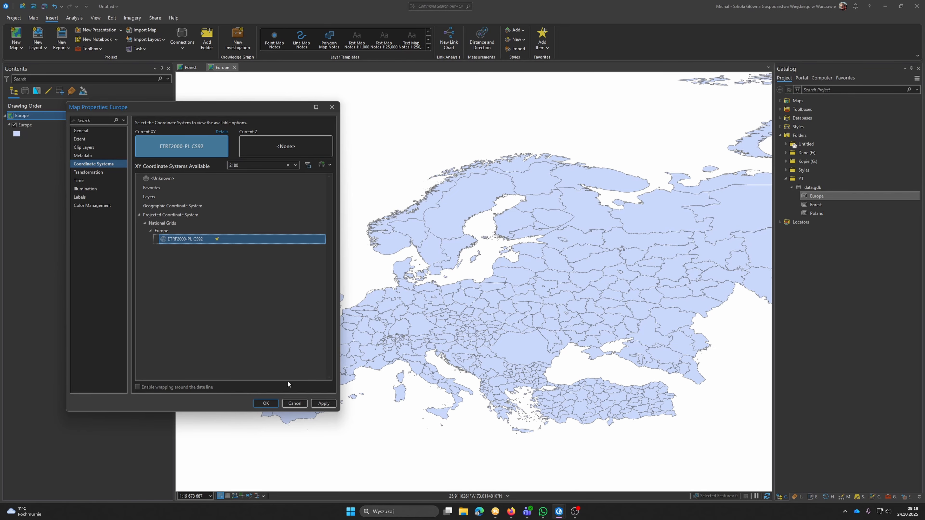
left_click(265, 404)
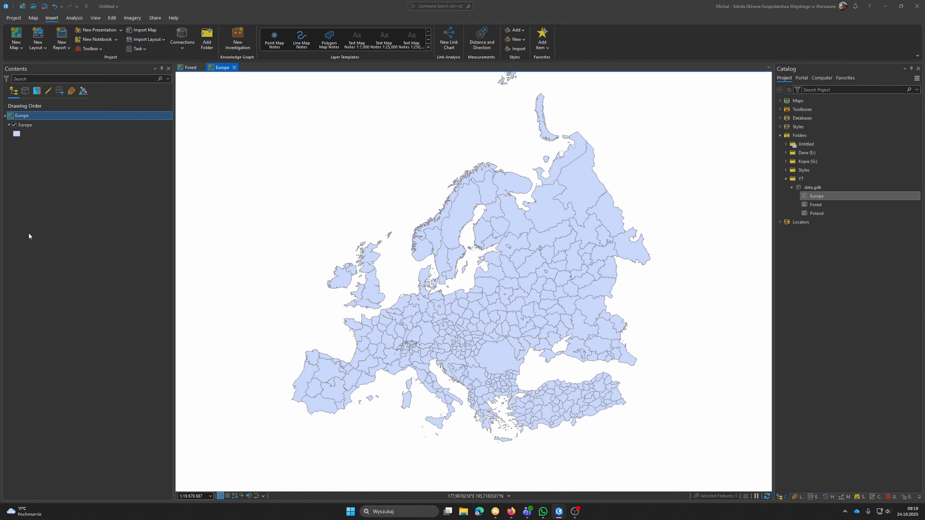
Set the outline width of the Europe layer's polygon symbol to 0 pt
left_click(17, 134)
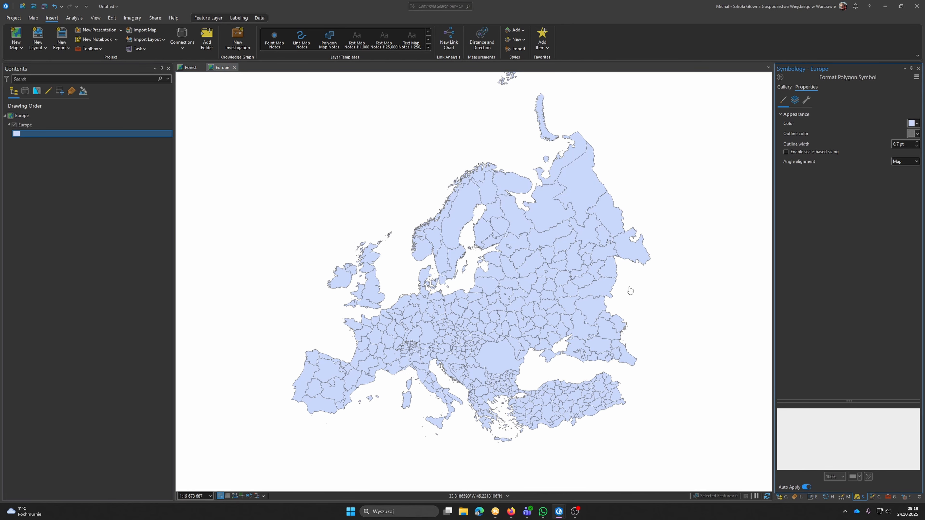
left_click(913, 133)
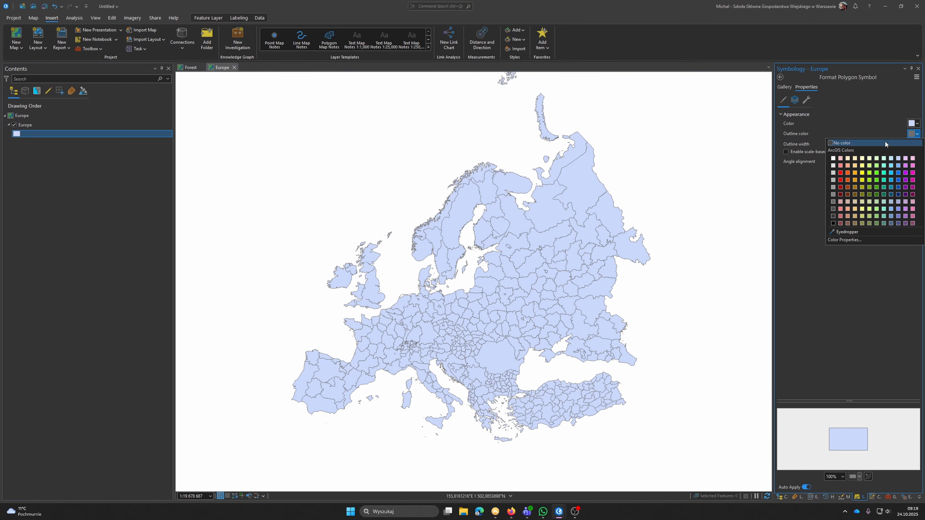
left_click(815, 210)
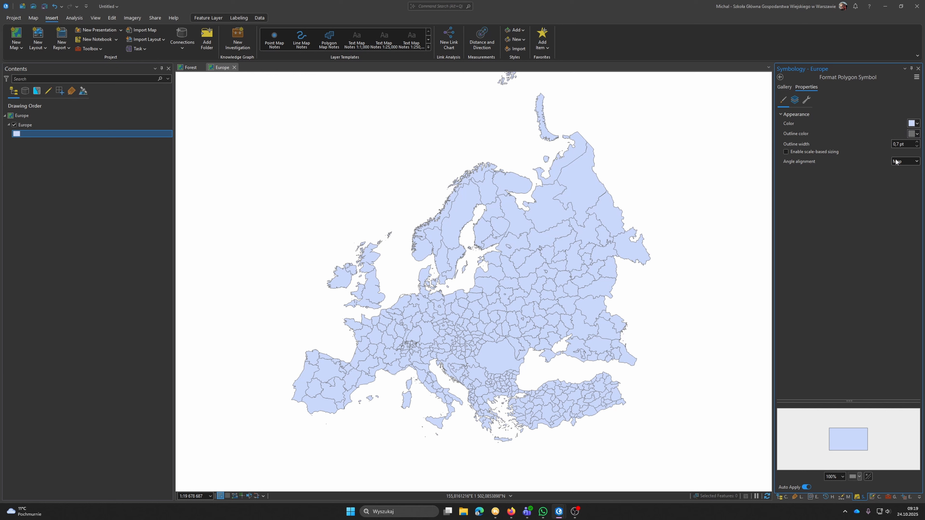
left_click(918, 146)
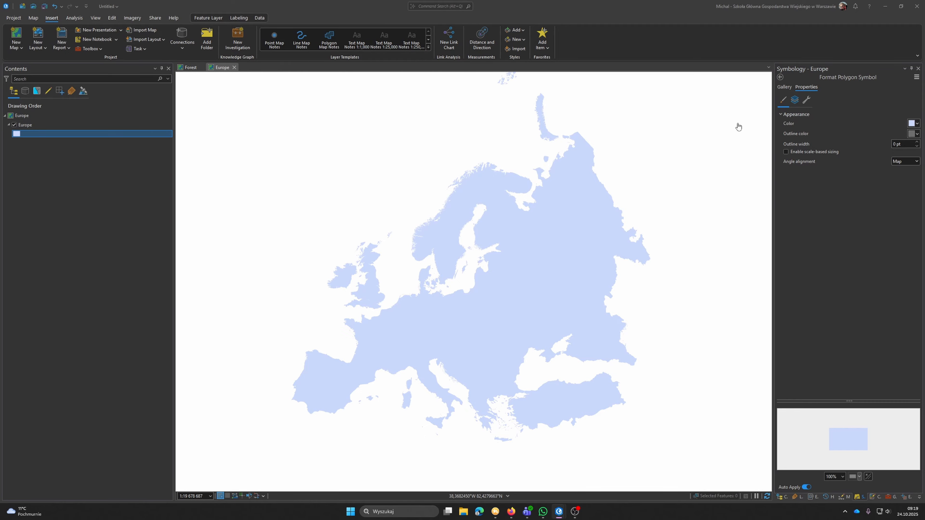
Change the fill color of the Europe layer's polygon symbol to light gray
left_click(914, 123)
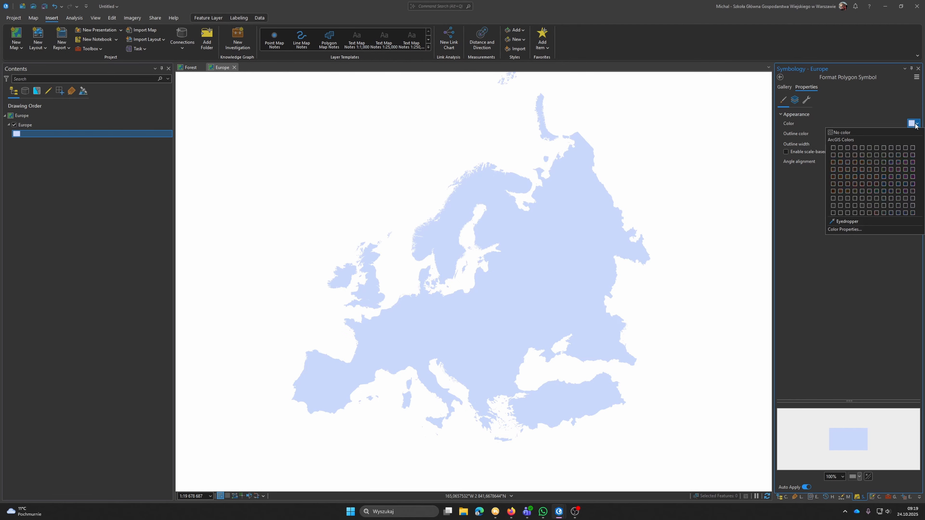
left_click(834, 162)
left_click(466, 301)
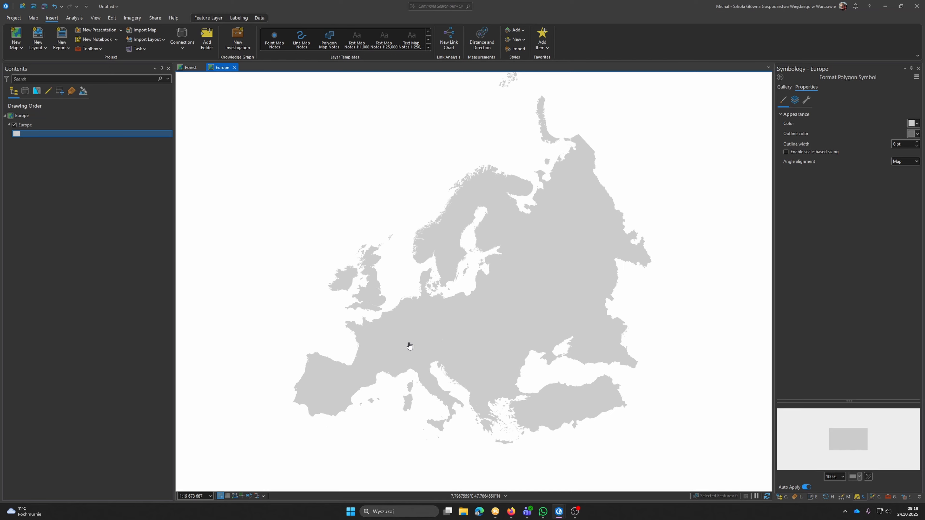
left_click_drag(404, 348, 401, 349)
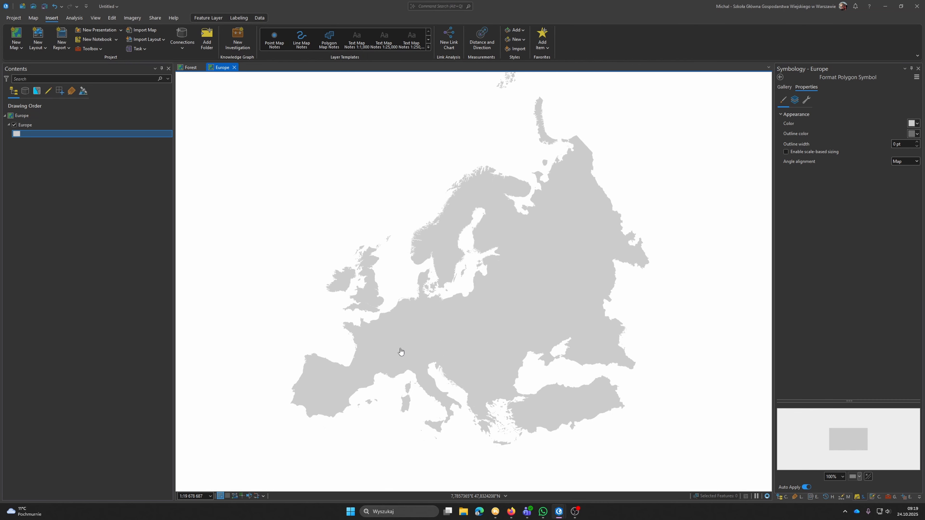
left_click(68, 358)
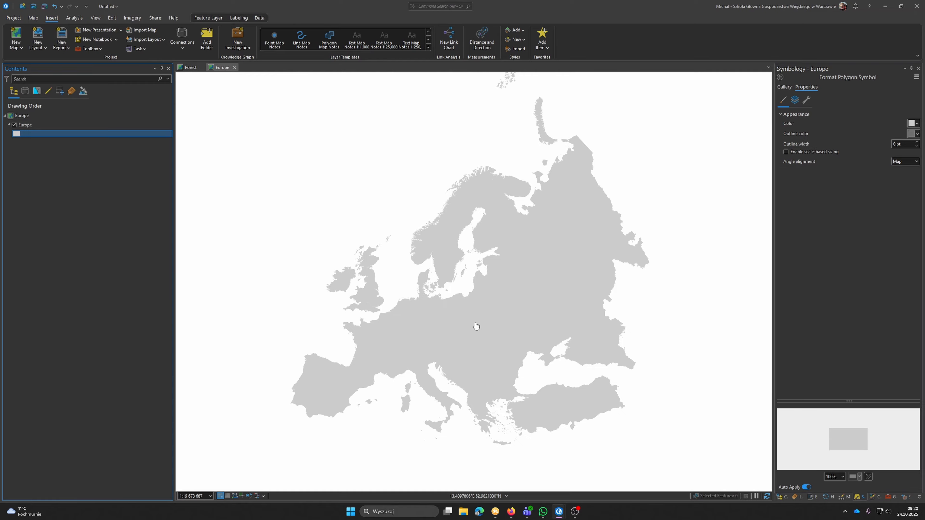
Add the Poland feature class from data.gdb to the Europe map, above the Europe layer
left_click_drag(458, 300, 458, 298)
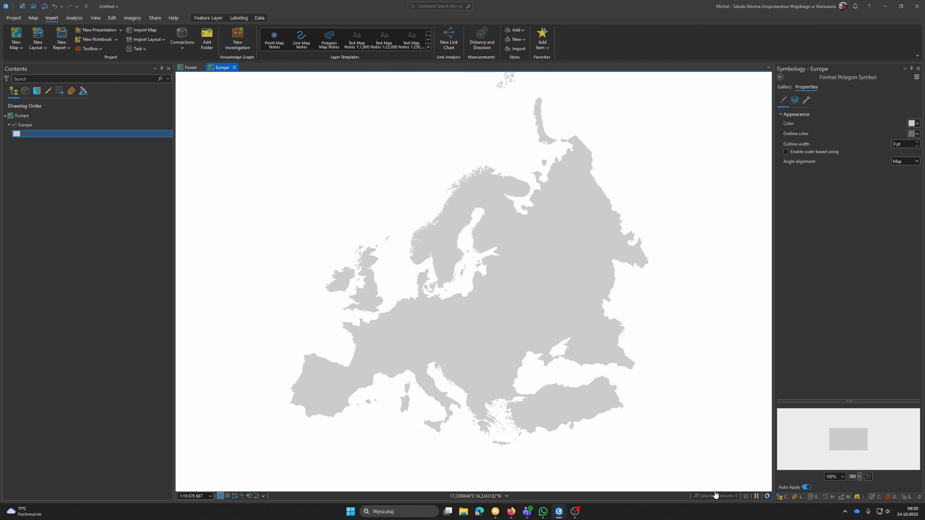
left_click(782, 497)
left_click(816, 214)
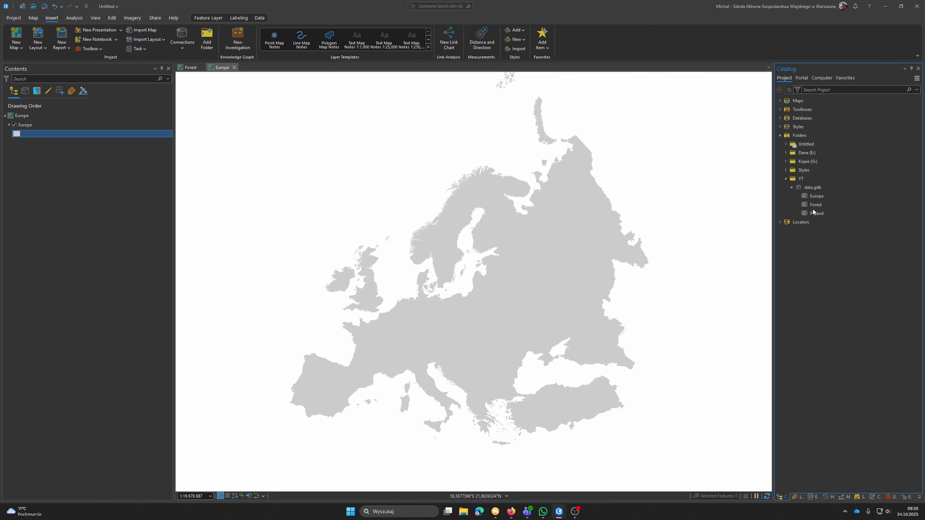
mouse_move(815, 215)
left_mouse_down()
mouse_move(215, 182)
mouse_move(128, 132)
left_mouse_up()
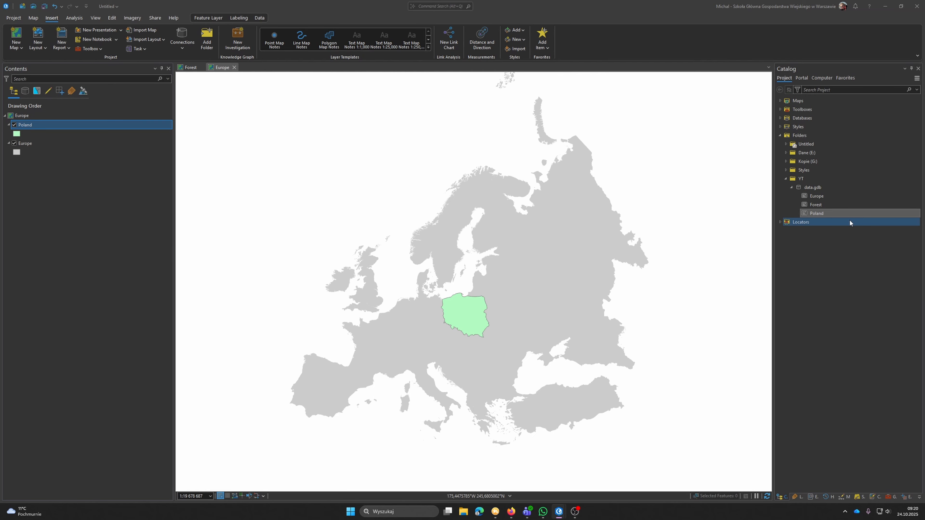
Give the Poland layer's symbol a medium gray fill and an outline in the same gray
left_click(16, 133)
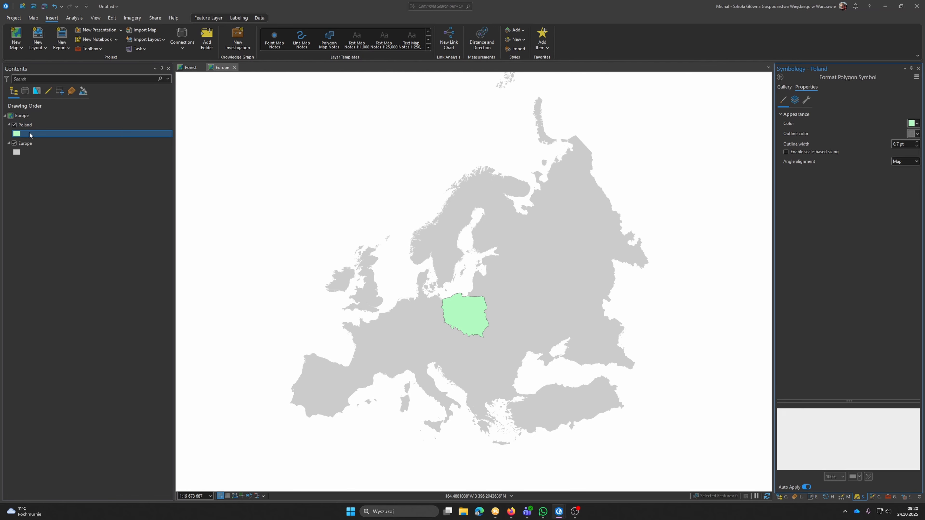
left_click(917, 124)
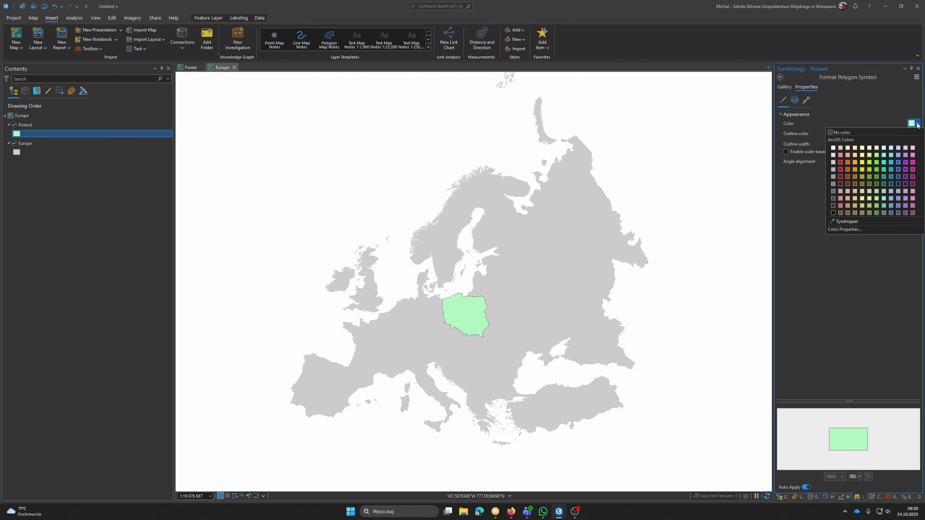
left_click(844, 230)
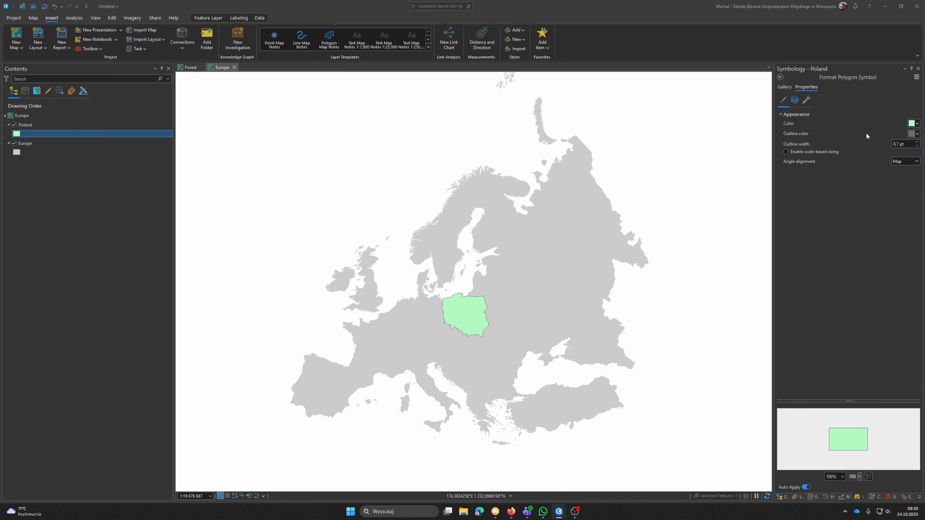
left_click(916, 124)
left_click(841, 179)
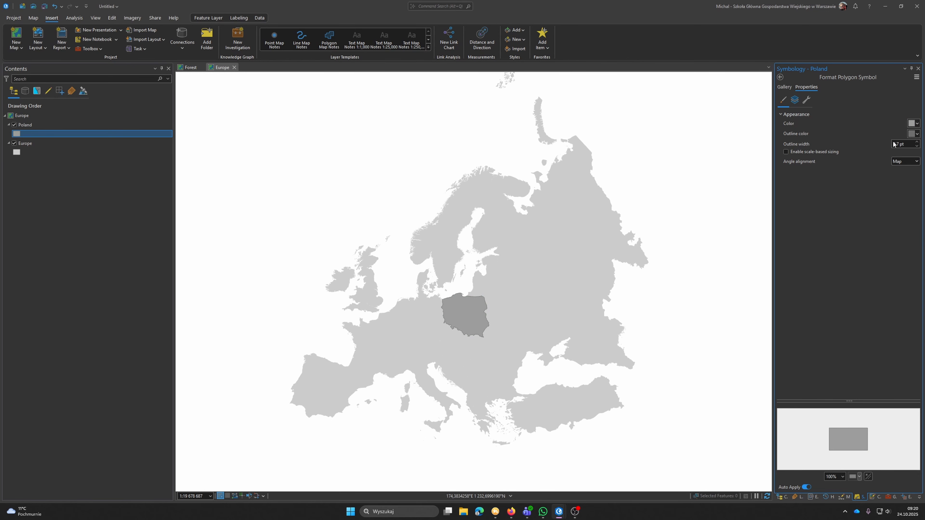
left_click(917, 133)
left_click(833, 188)
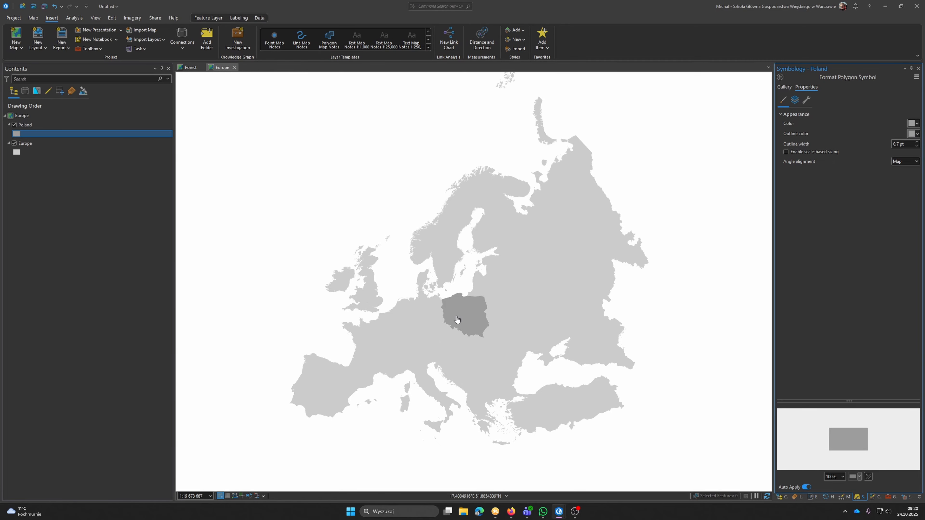
Set the Poland layer's outline width to 0 pt and inspect the country's northern coast up close
left_click(917, 146)
scroll(452, 299, "up", 3)
scroll(402, 277, "up", 8)
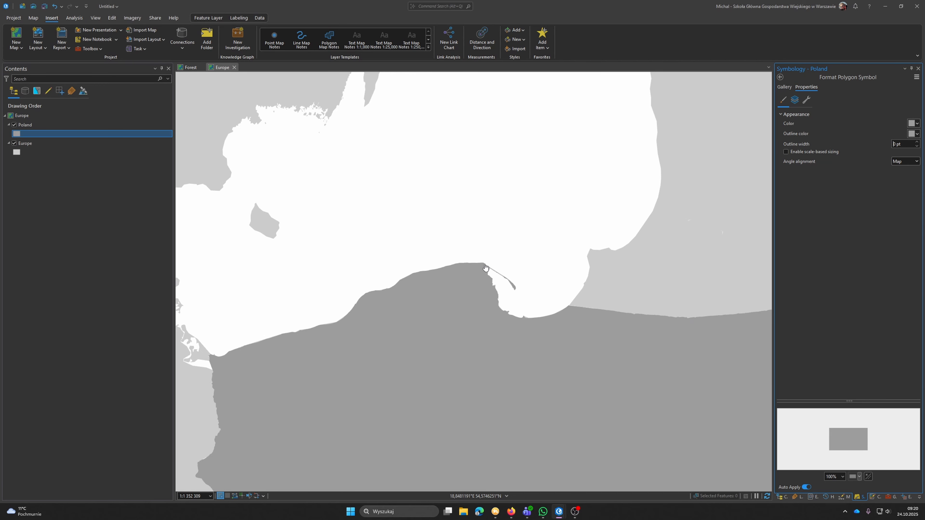
scroll(483, 262, "down", 1)
scroll(483, 262, "down", 8)
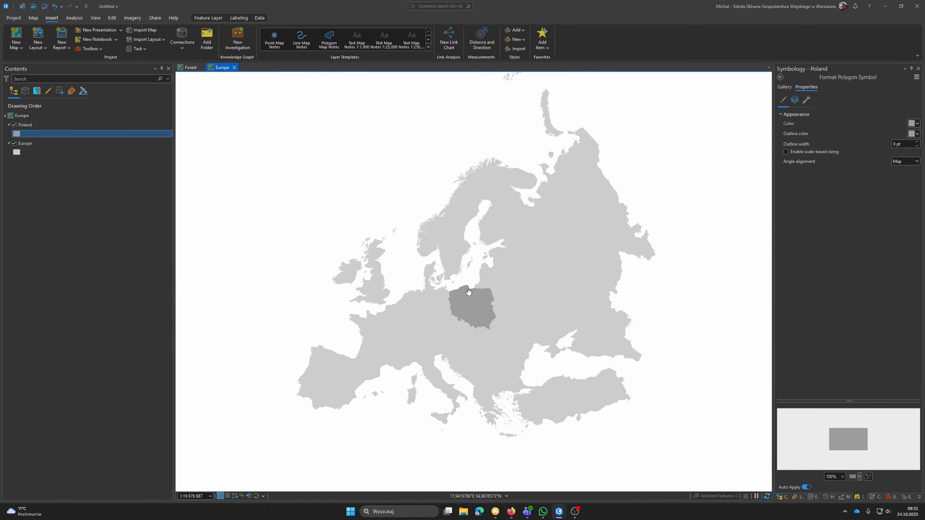
Set the outline width of the Poland layer in the Europe map to 1 pt
left_click(916, 143)
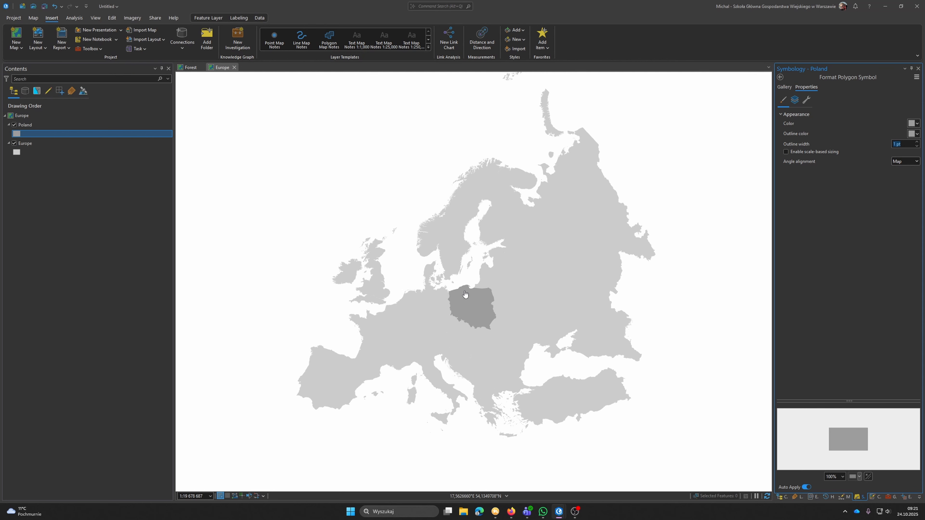
mouse_move(465, 294)
left_mouse_down()
mouse_move(467, 281)
mouse_move(461, 299)
left_mouse_up()
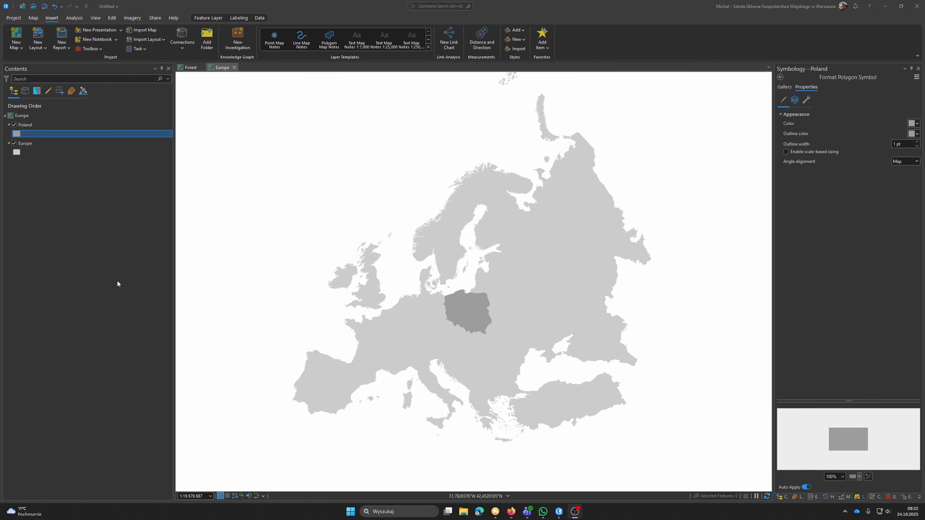
left_click(90, 275)
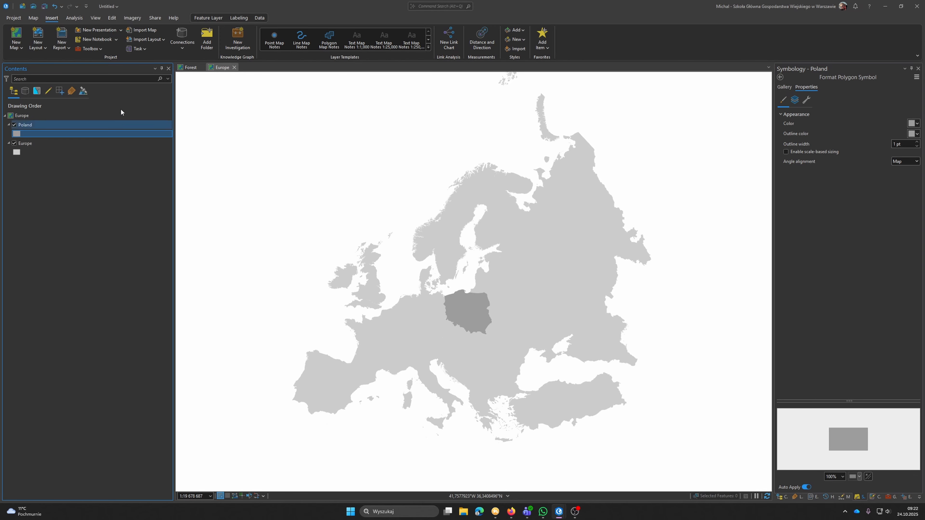
Create a new map named Poland and add the Poland feature class from data.gdb to it
left_click(15, 36)
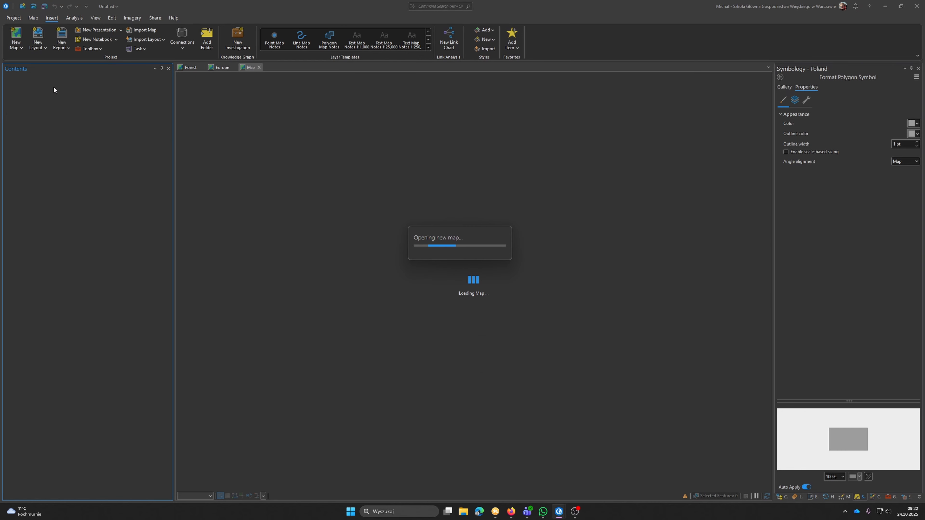
left_click(33, 115)
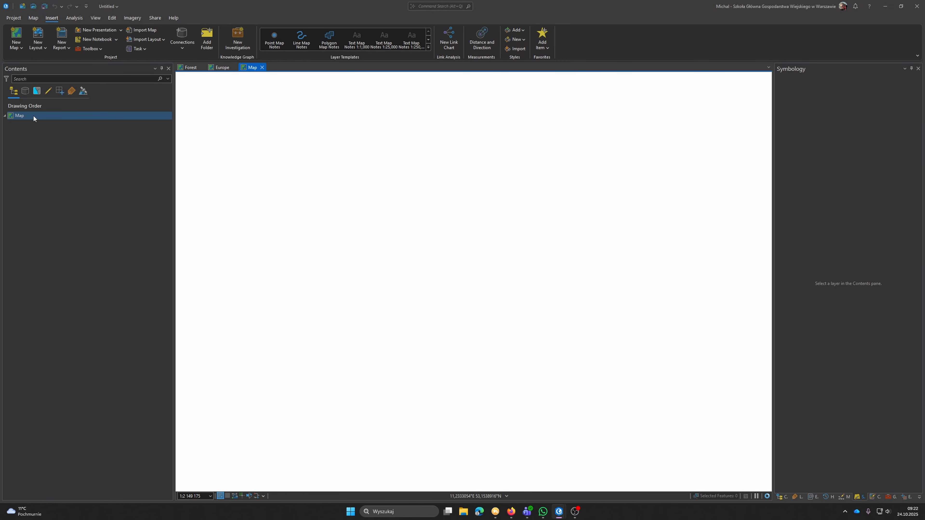
left_click(33, 115)
type("P")
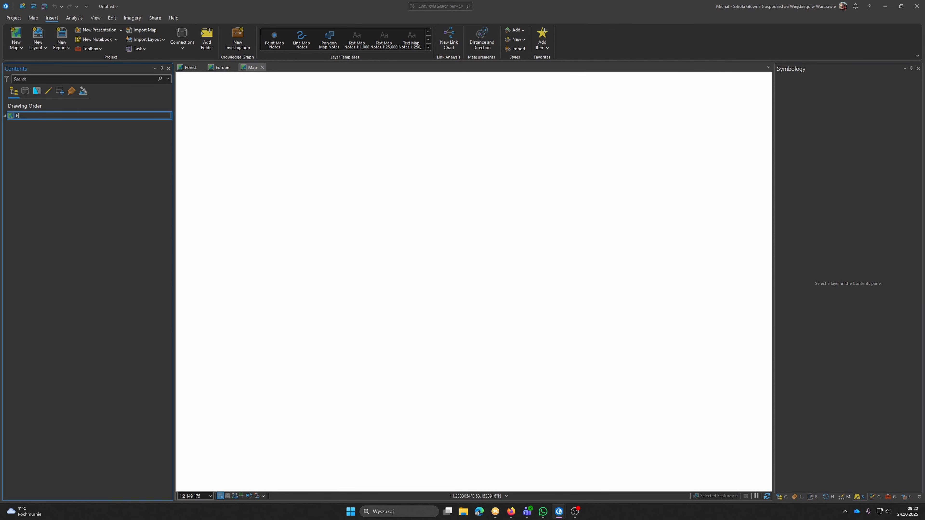
type("oland")
key("Return")
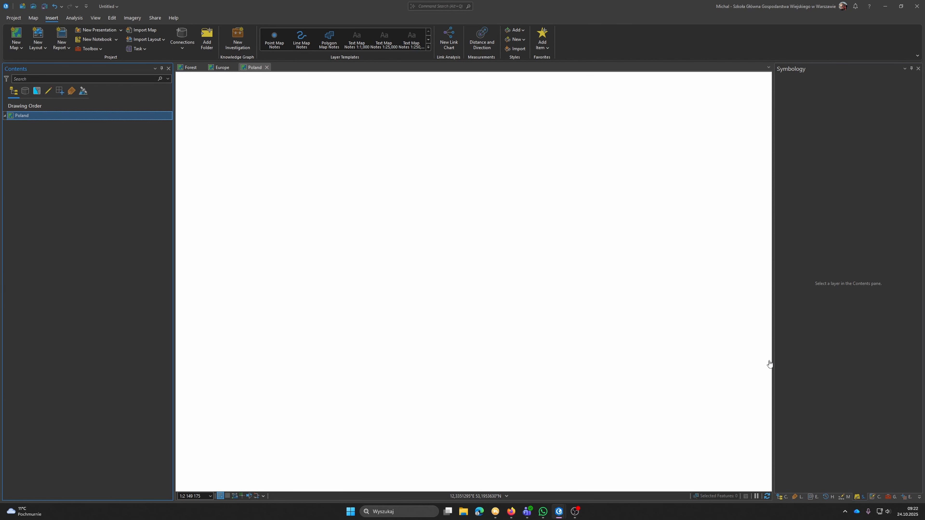
left_click(782, 497)
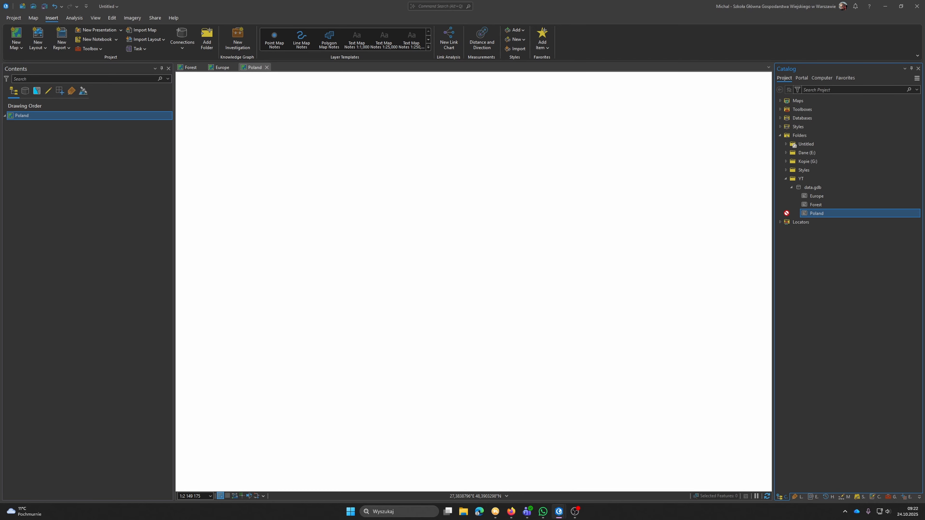
mouse_move(787, 214)
left_mouse_down()
mouse_move(505, 258)
mouse_move(495, 274)
left_mouse_up()
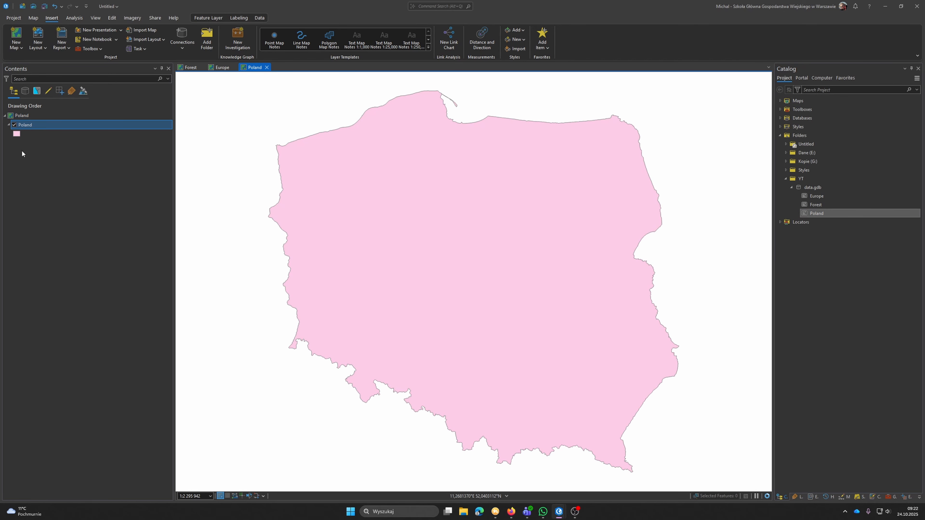
Symbolize the Poland map's layer with no fill color and an outline width of 1 pt
left_click(16, 135)
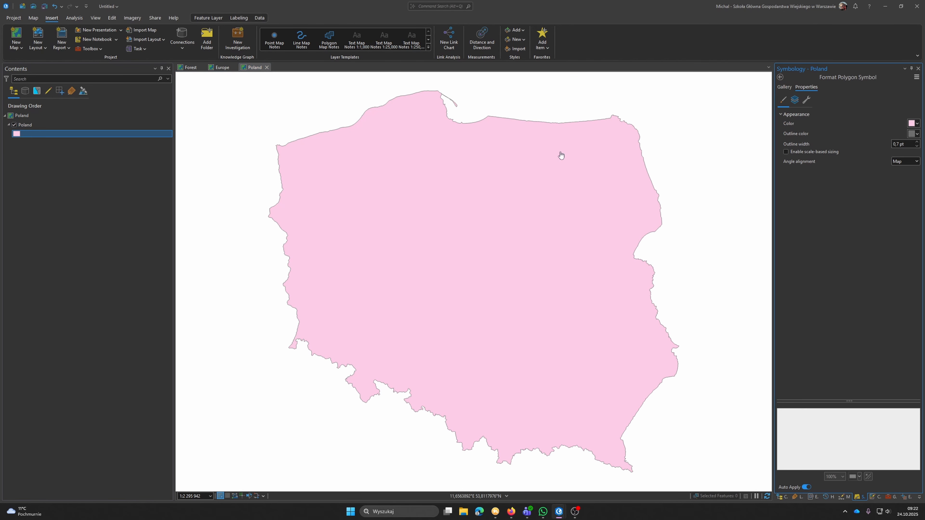
left_click(912, 124)
left_click(894, 131)
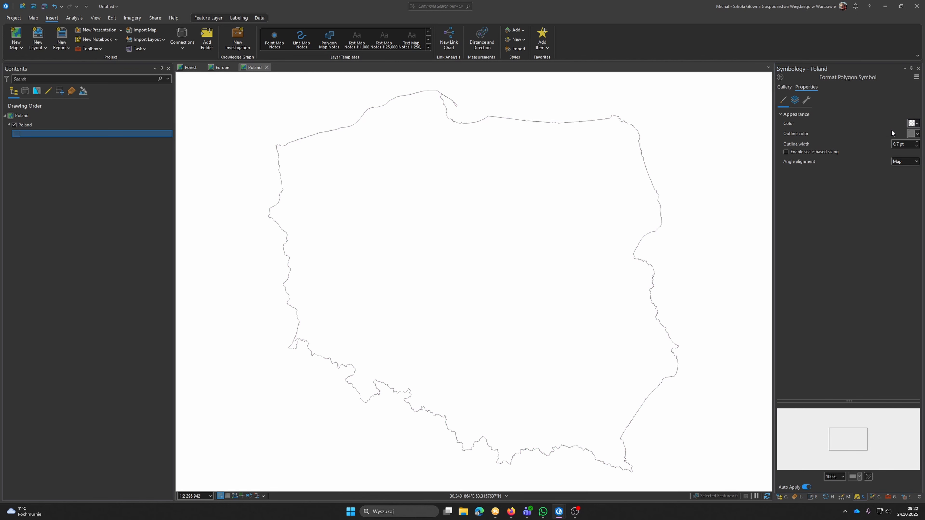
left_click(917, 134)
left_click(918, 135)
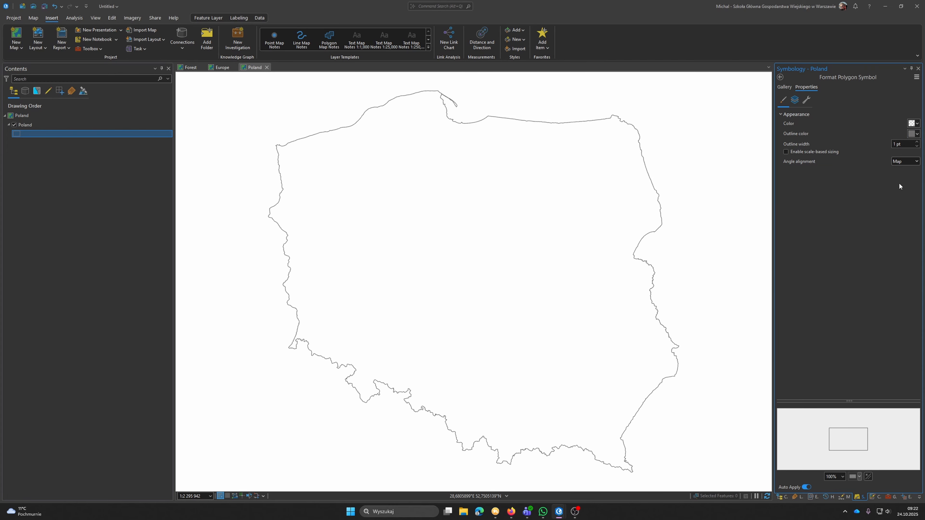
left_click(61, 263)
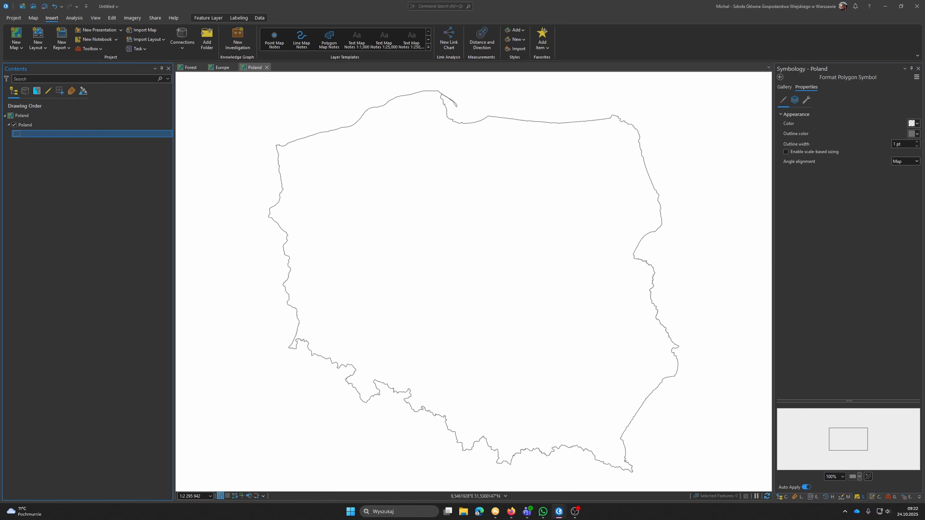
Clip the Poland map's layers to an outline taken from the Poland layer
left_click(22, 116)
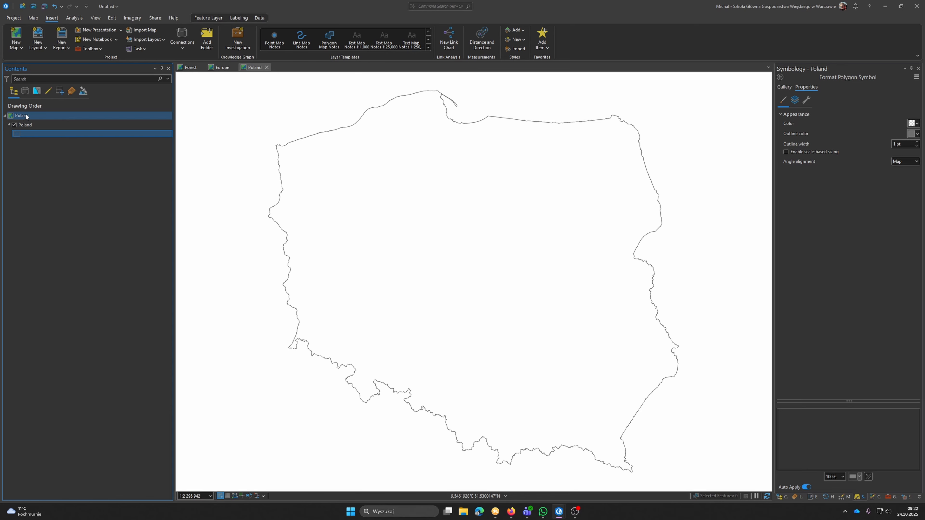
right_click(21, 116)
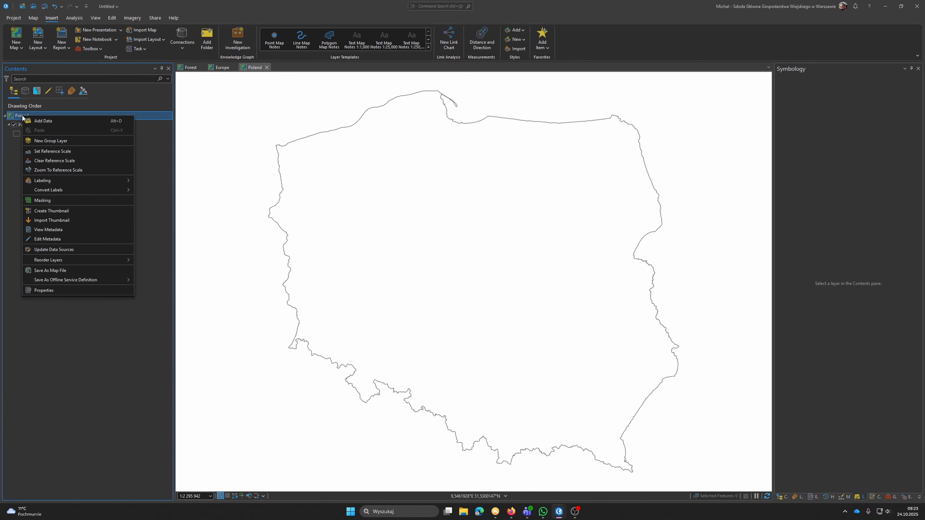
left_click(57, 289)
left_click(84, 148)
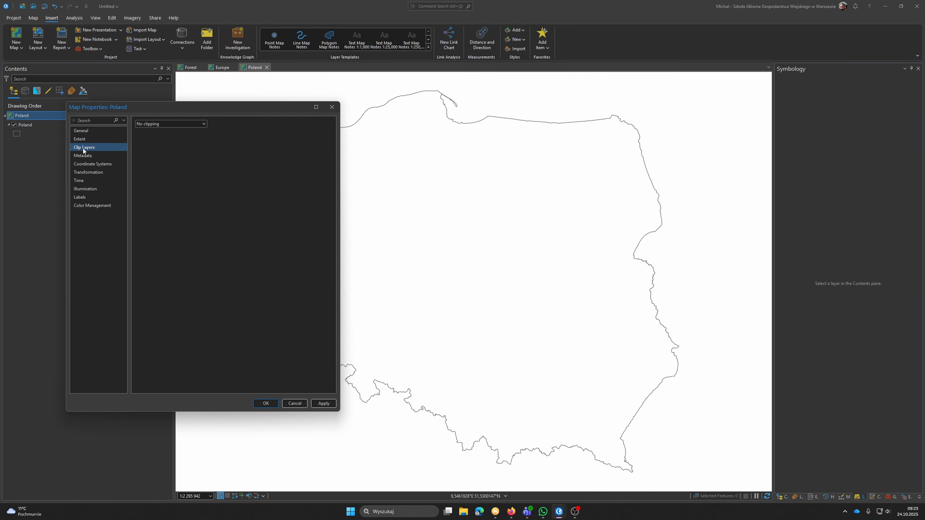
left_click(184, 124)
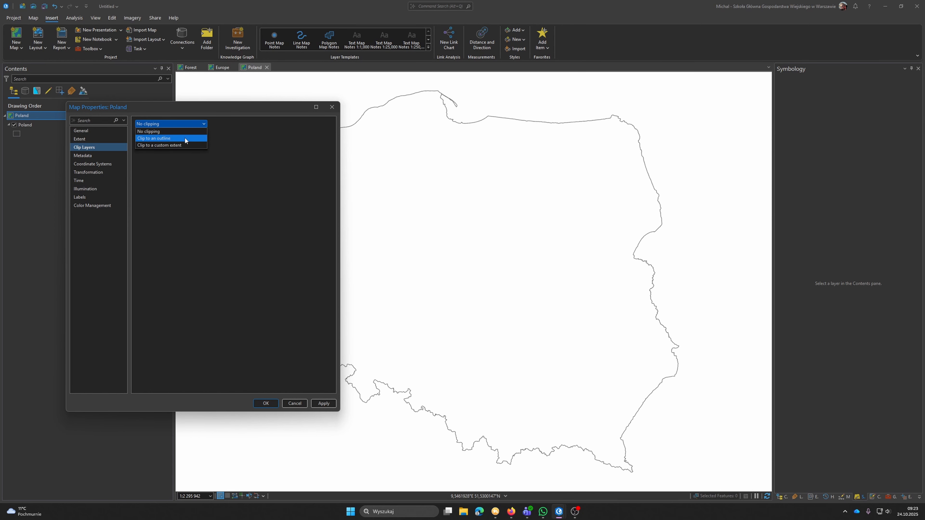
left_click(190, 139)
left_click(148, 150)
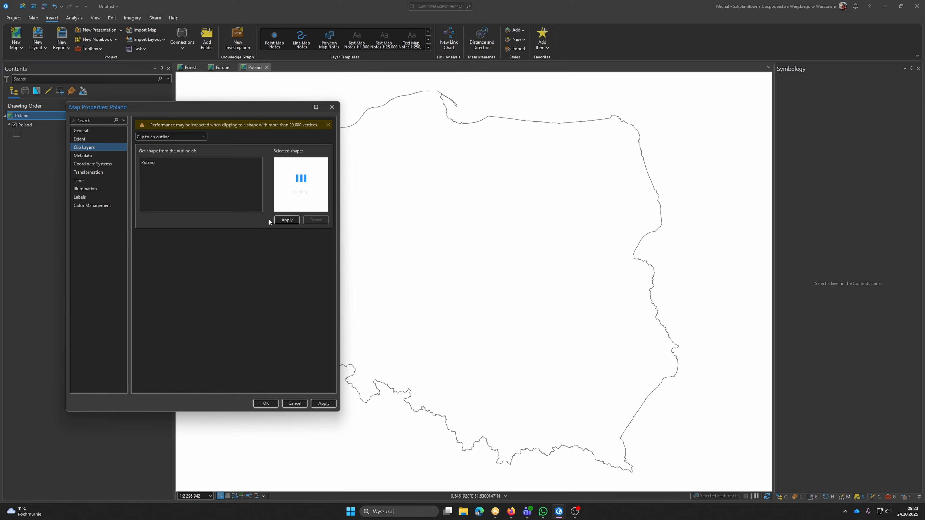
left_click(286, 220)
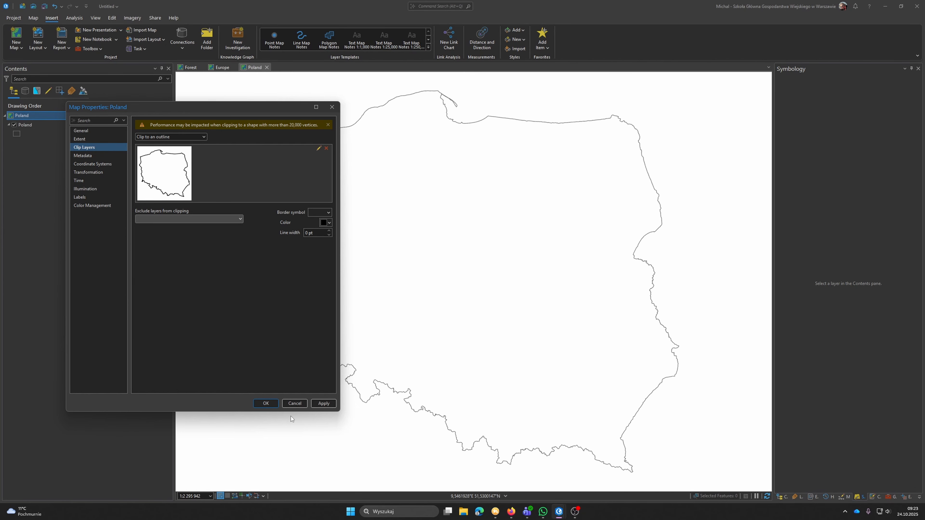
left_click(266, 403)
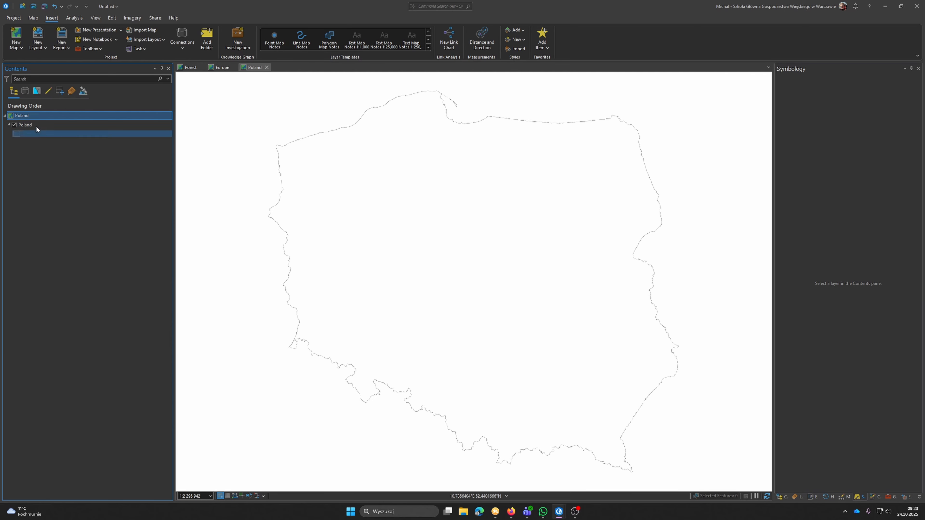
Exclude the Poland layer from clipping in the Poland map's properties
right_click(29, 116)
left_click(87, 290)
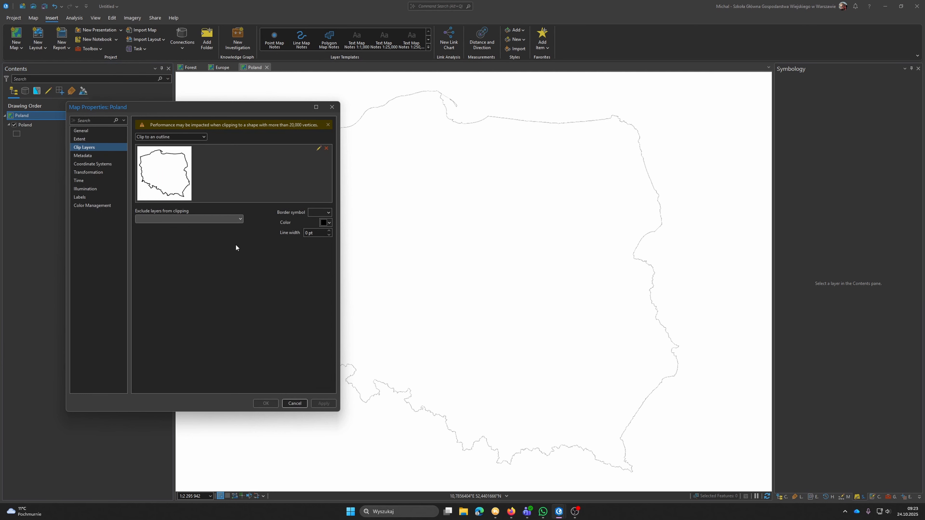
left_click(179, 220)
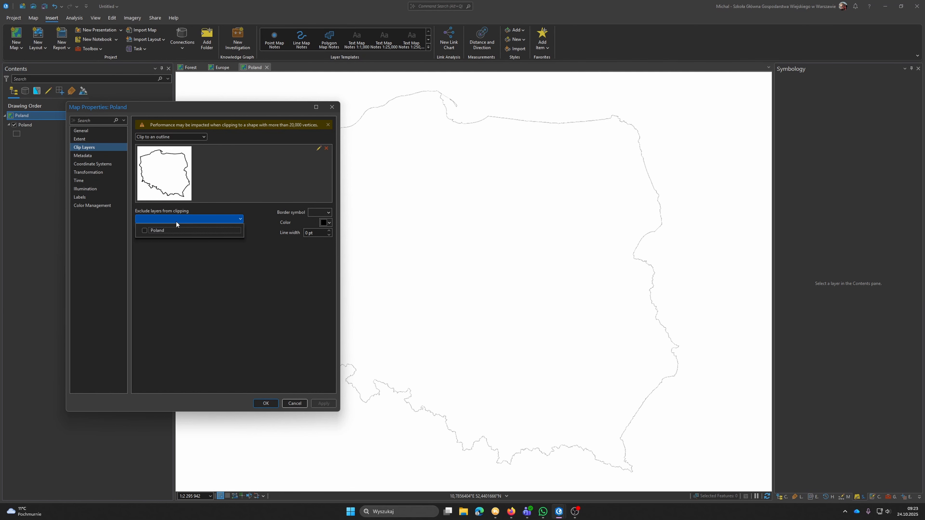
left_click(144, 231)
left_click(265, 403)
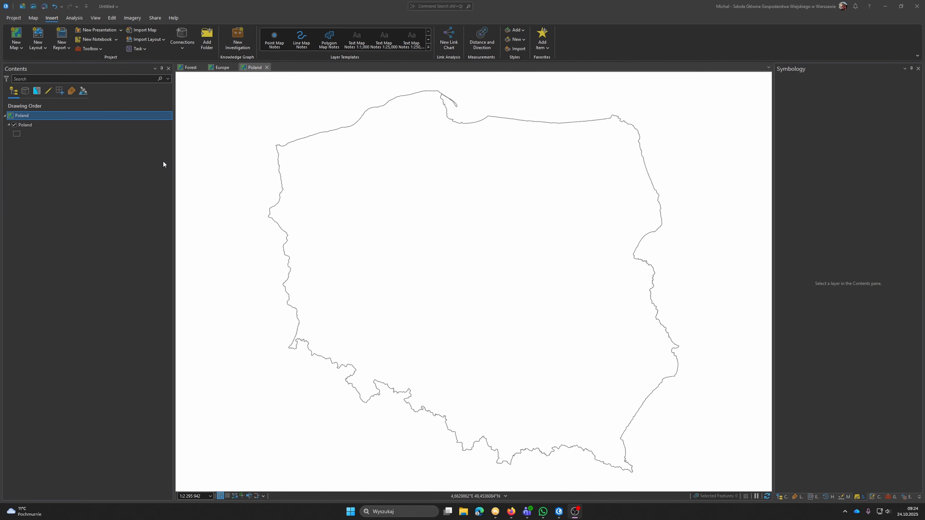
Create a new map named Zoom - sat and add the Forest feature class from data.gdb to it
left_click(188, 67)
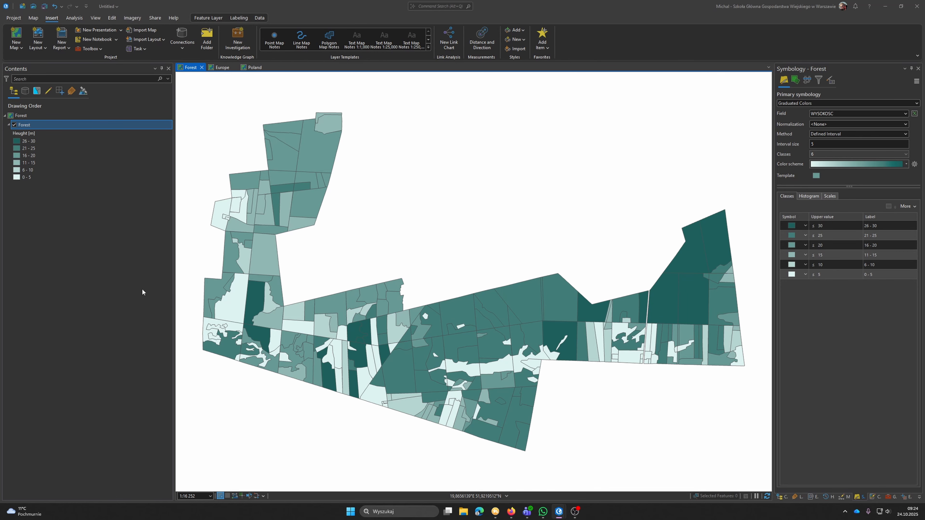
left_click(16, 35)
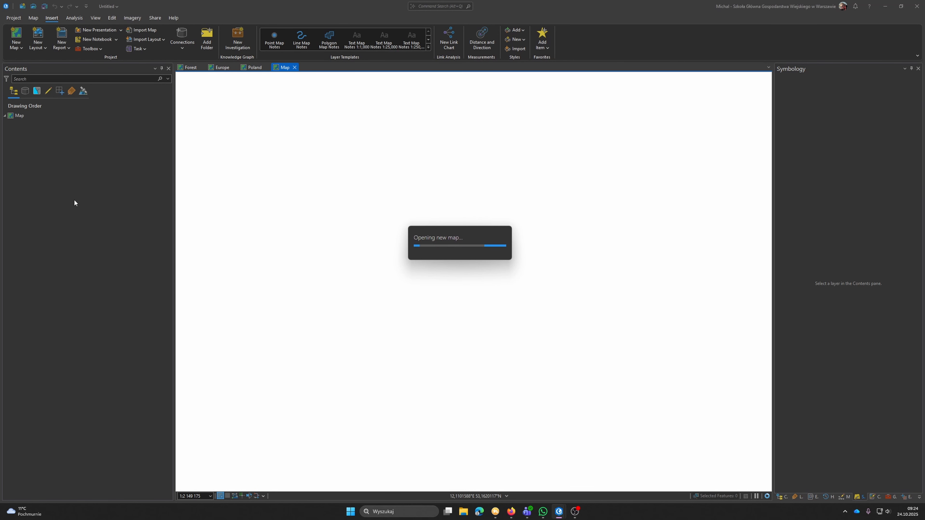
left_click(24, 116)
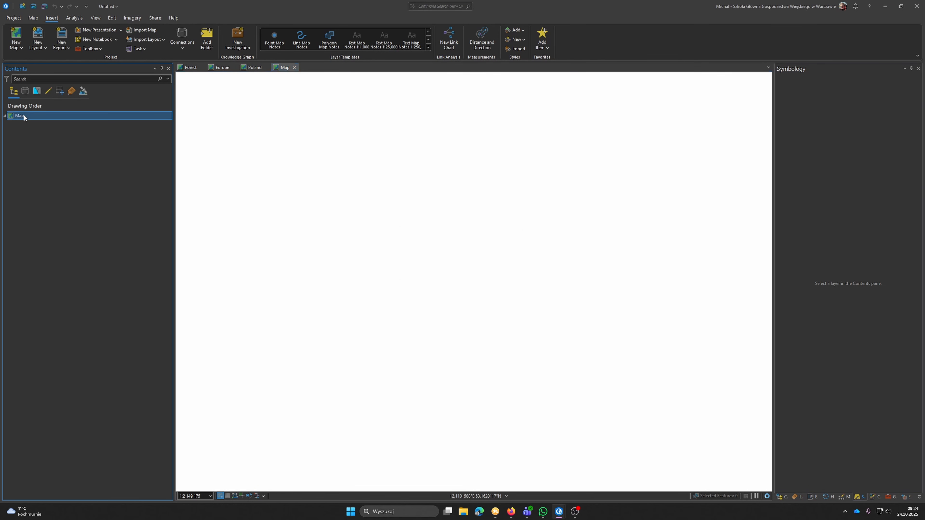
type("Zoom - sat")
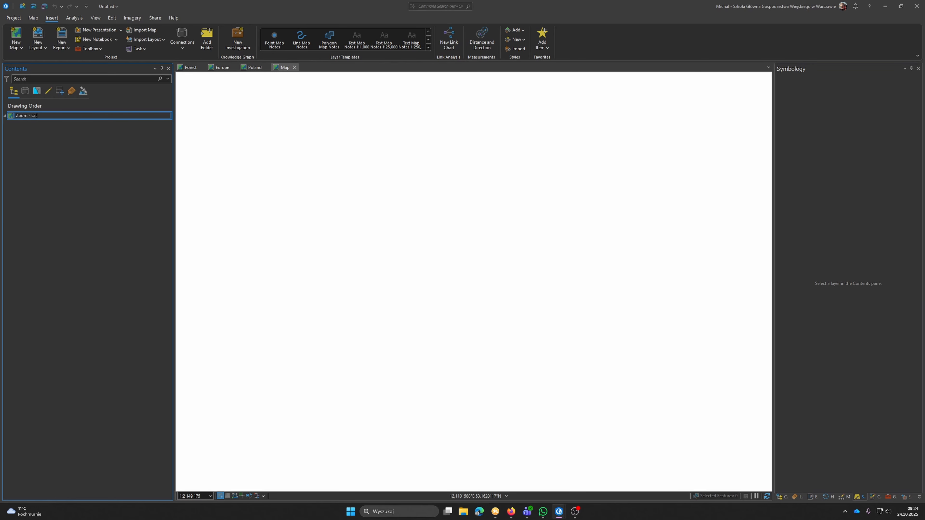
key("Return")
left_click(786, 498)
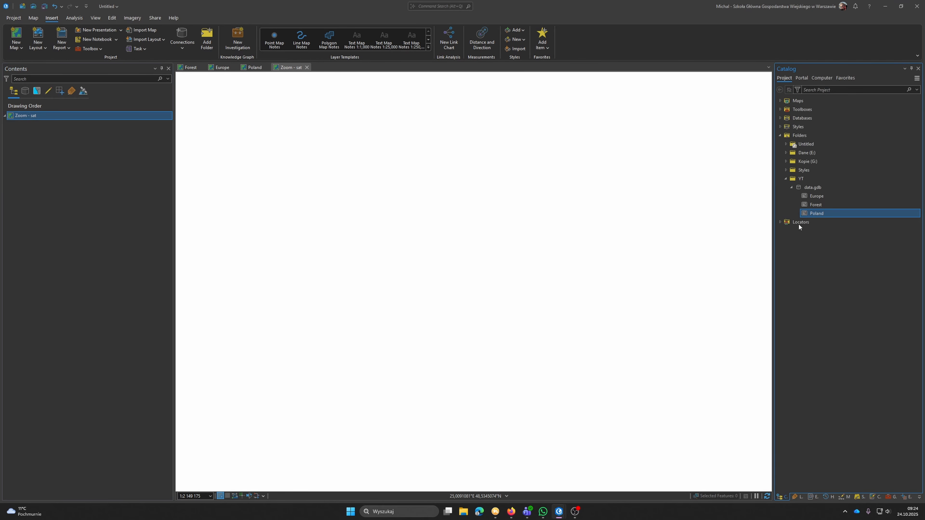
left_click_drag(809, 204, 426, 257)
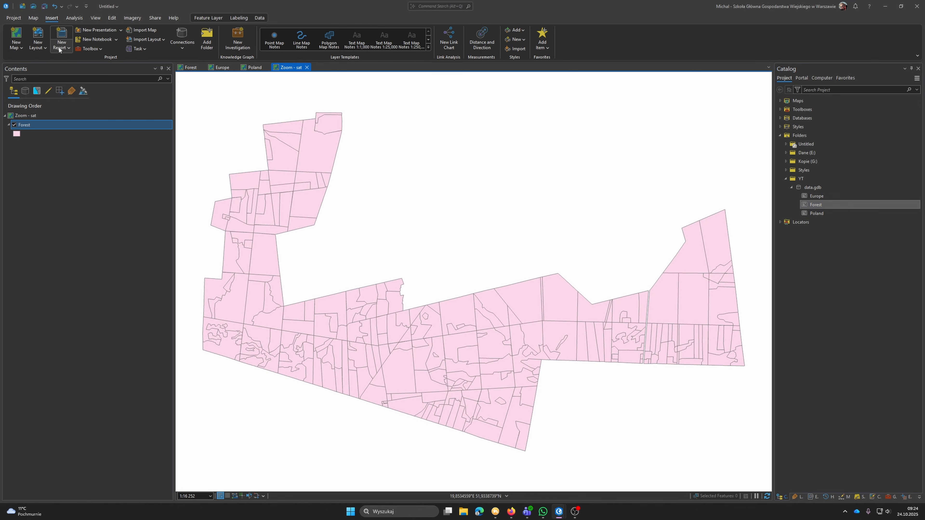
Add the World Imagery basemap to the Zoom - sat map
left_click(35, 18)
left_click(161, 49)
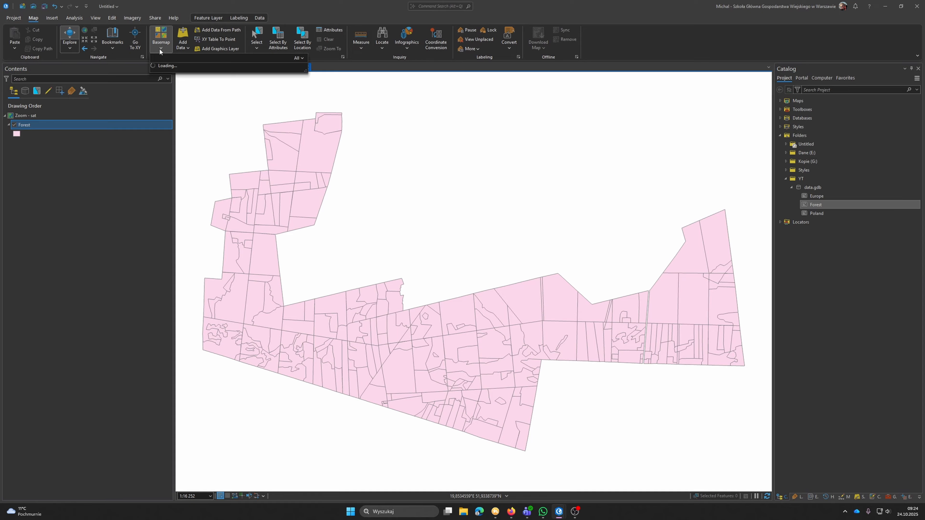
left_click(173, 92)
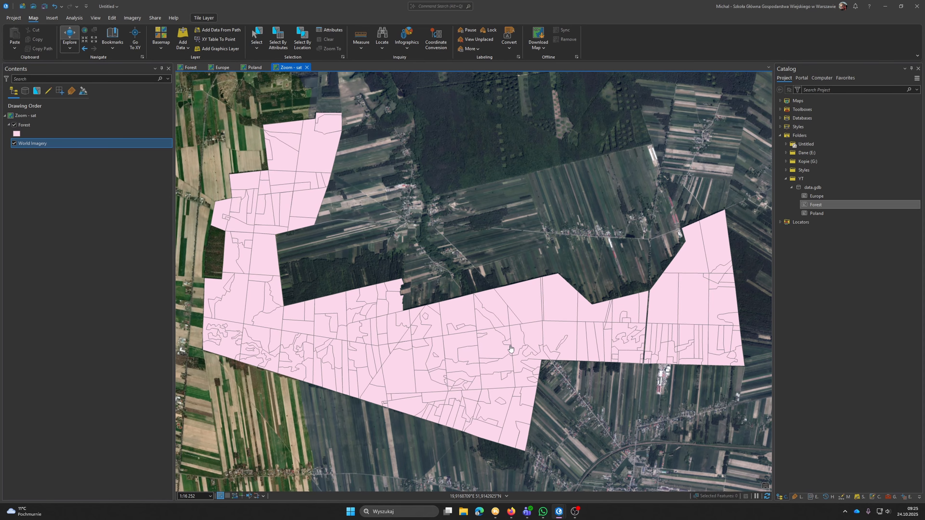
Symbolize the Zoom - sat map's Forest layer with no fill color and an orange outline of 1 pt
scroll(510, 348, "up", 10)
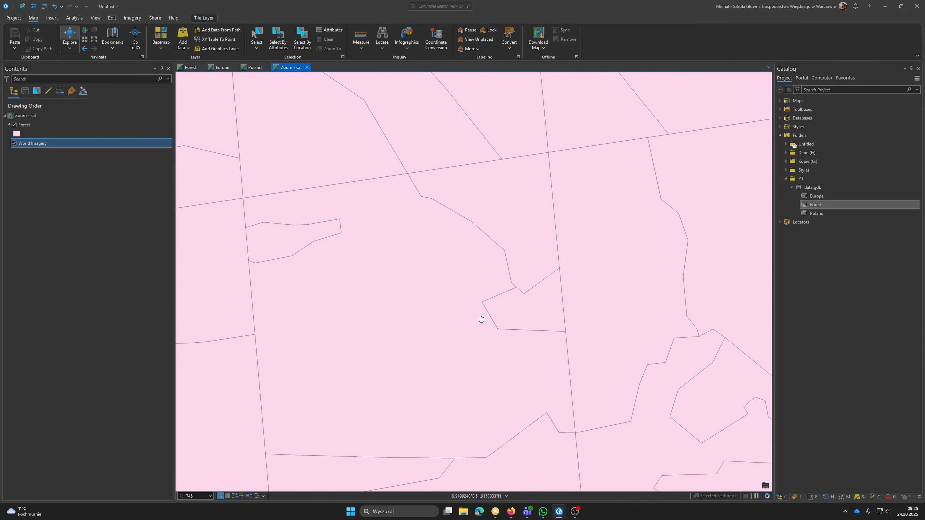
left_click_drag(482, 319, 500, 306)
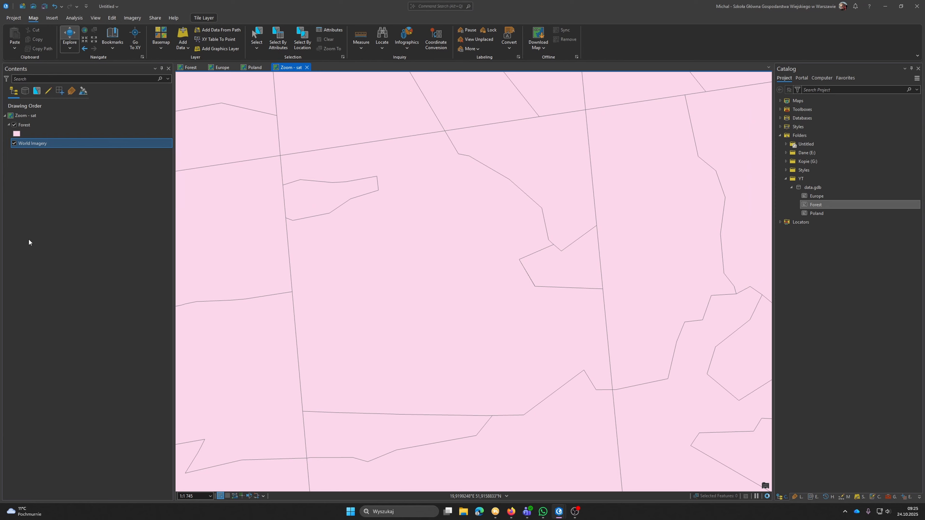
left_click(26, 135)
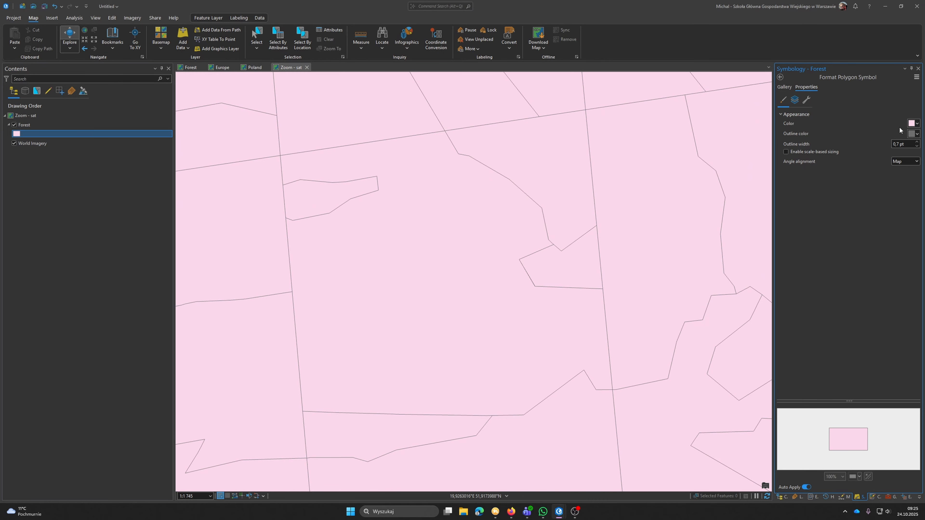
left_click(913, 133)
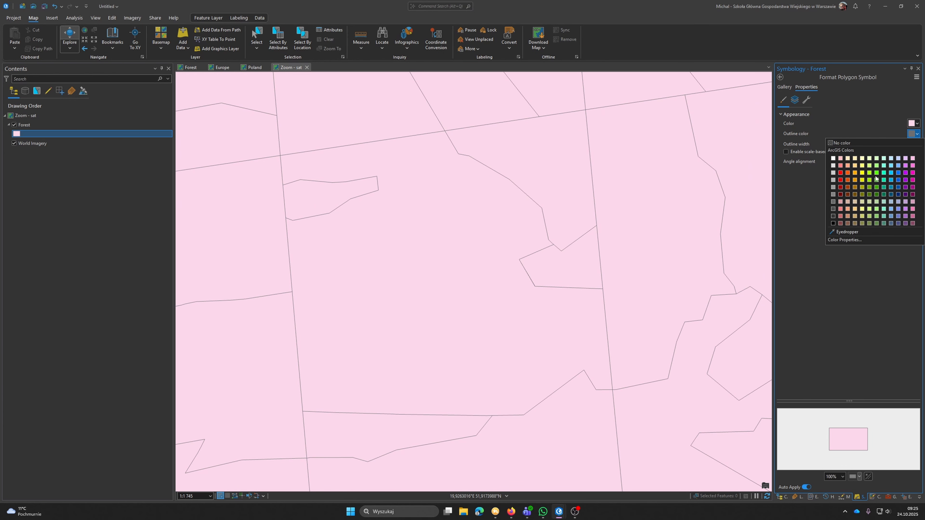
left_click(856, 180)
left_click(913, 124)
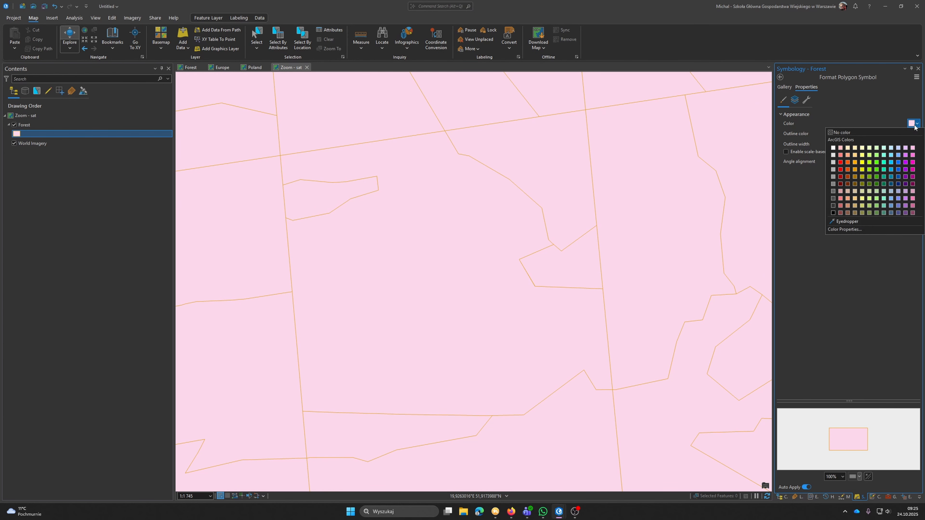
left_click(890, 133)
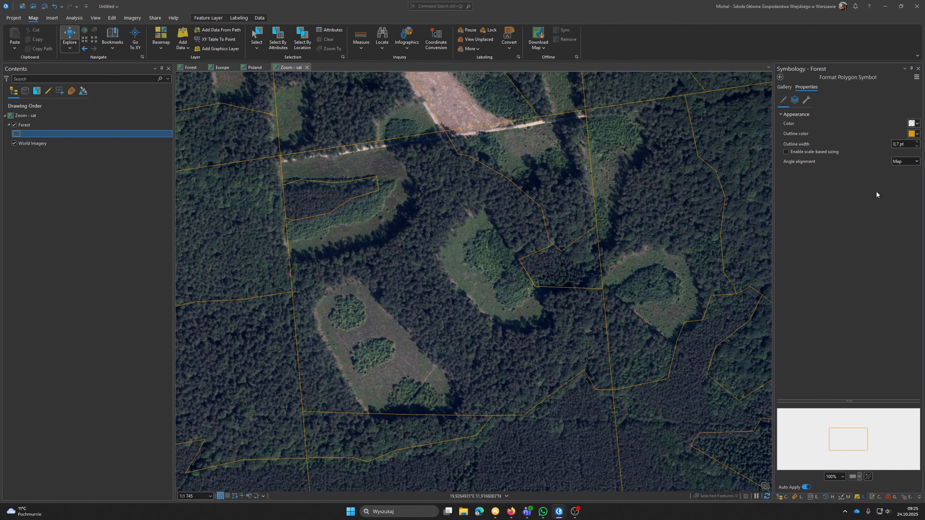
left_click(917, 141)
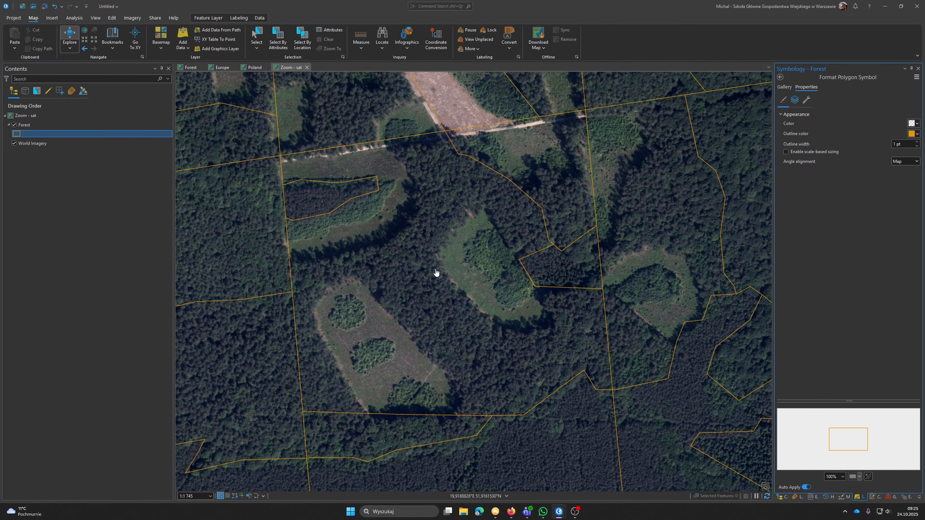
left_click_drag(436, 272, 448, 303)
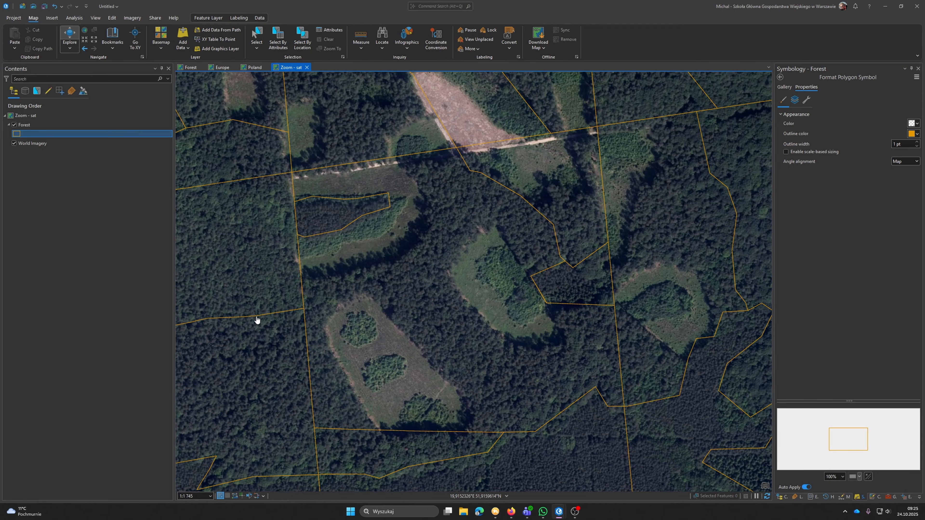
Set the World Imagery layer's transparency to 10%
left_click(56, 284)
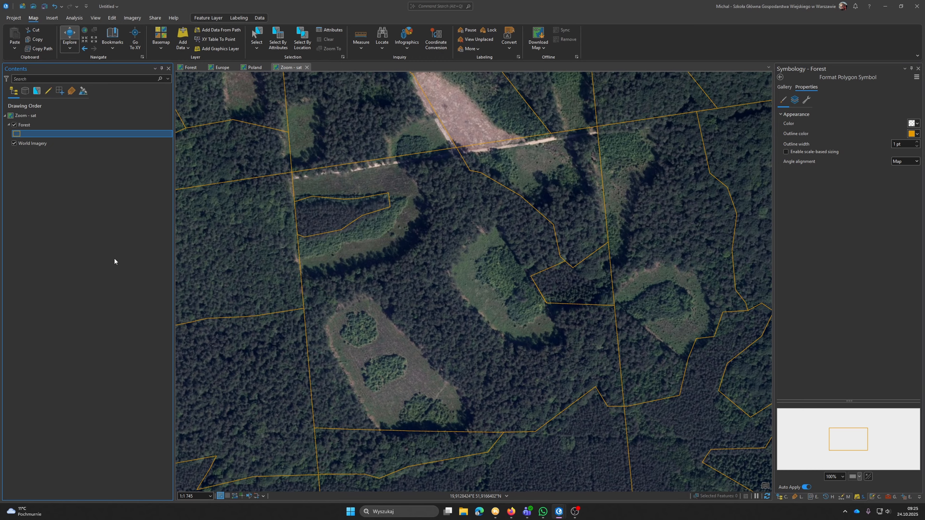
left_click(36, 145)
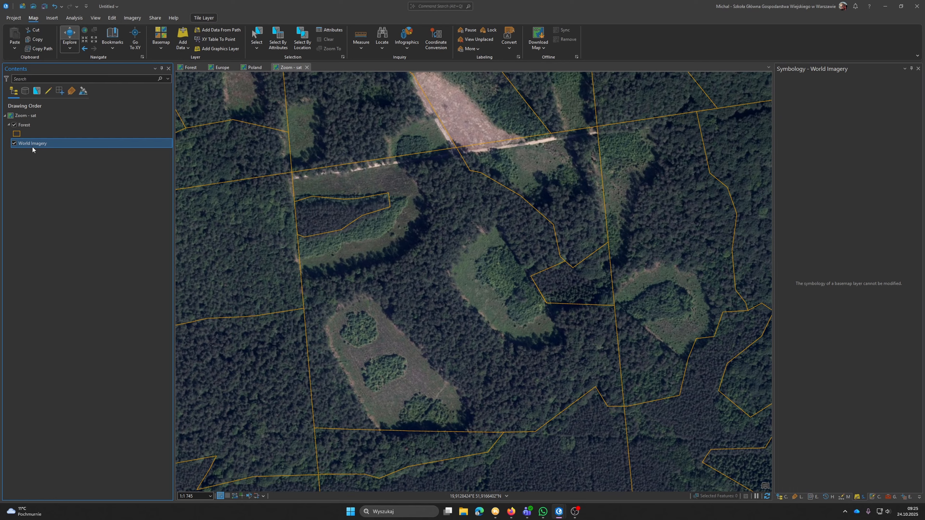
left_click(200, 19)
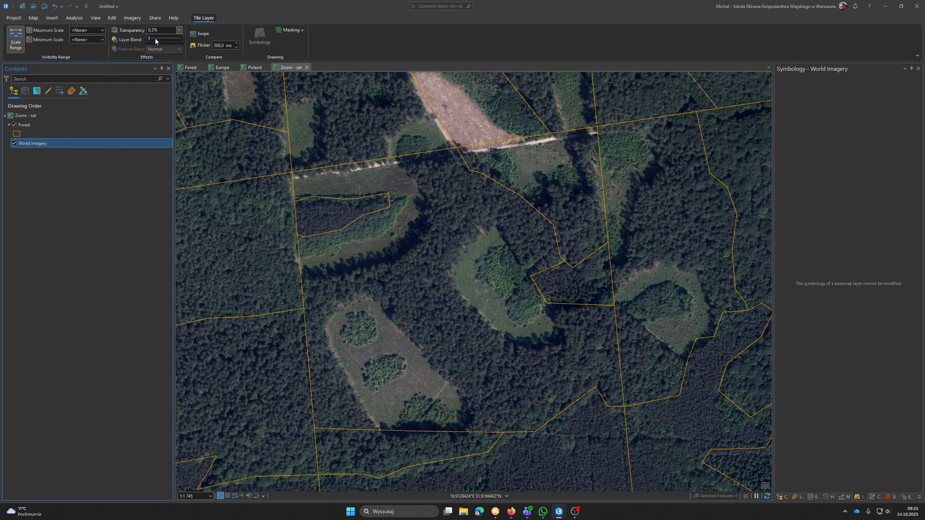
left_click_drag(161, 31, 116, 32)
type("10")
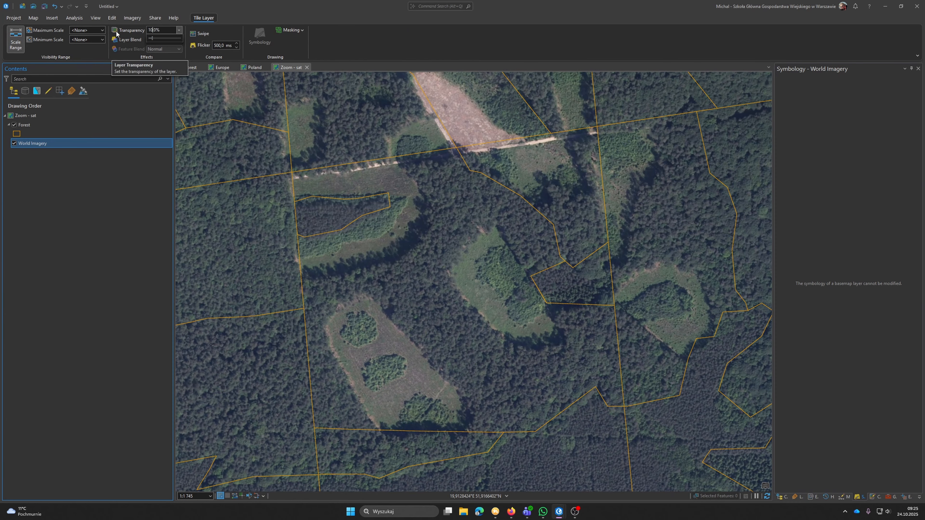
left_click_drag(159, 31, 125, 33)
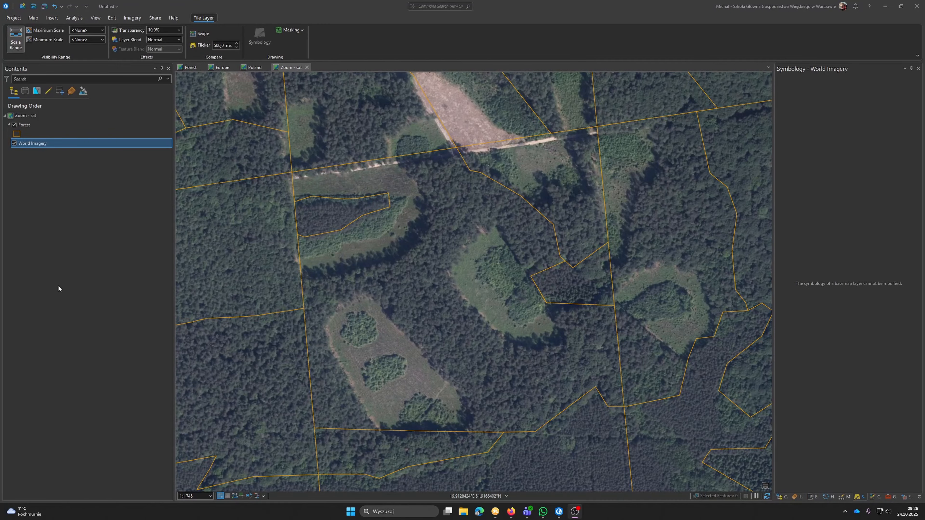
Create a new layout with the ISO landscape A4 page size
key("alt+Tab")
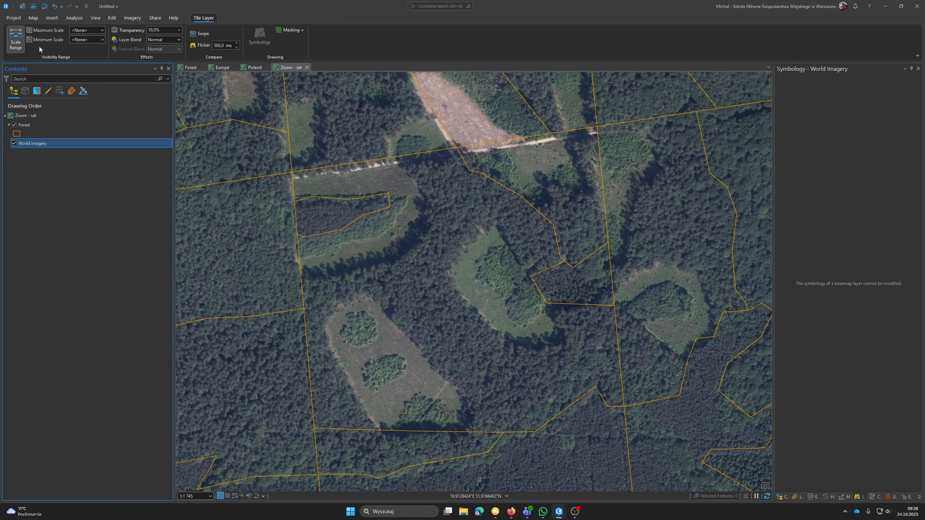
left_click(51, 18)
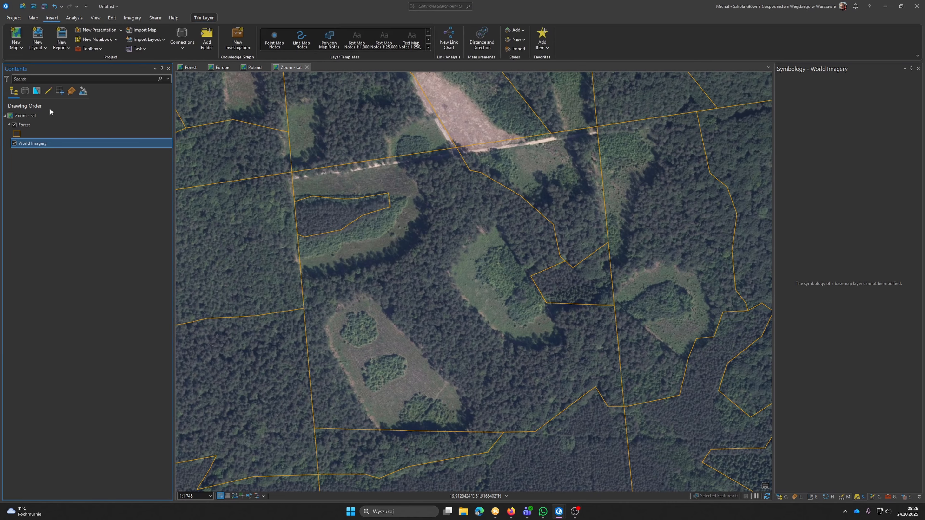
left_click(37, 49)
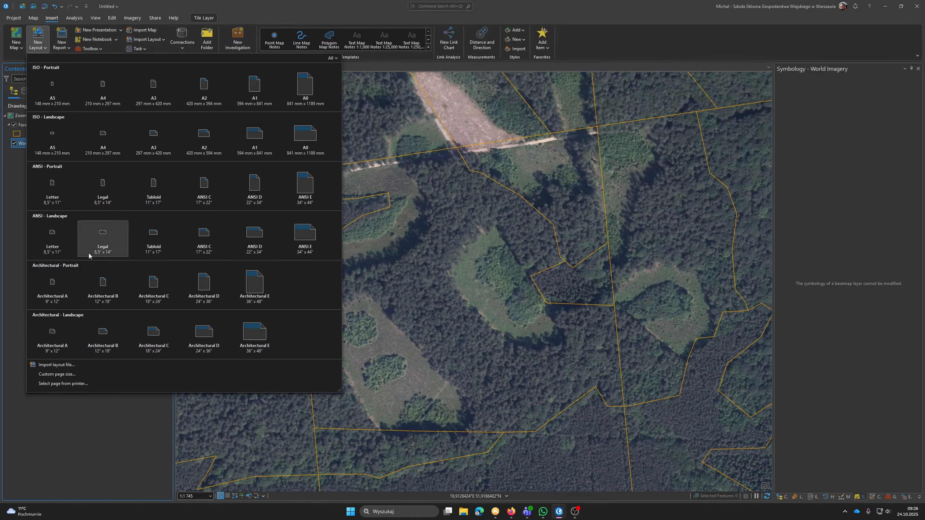
left_click(104, 139)
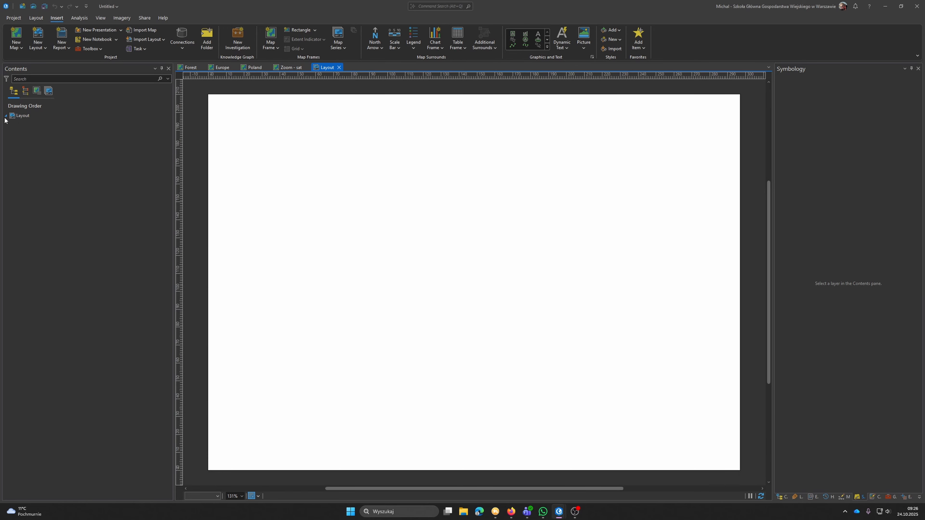
Insert a map frame of the Forest map at 1:16 252 across the upper-left part of the layout page
left_click(25, 118)
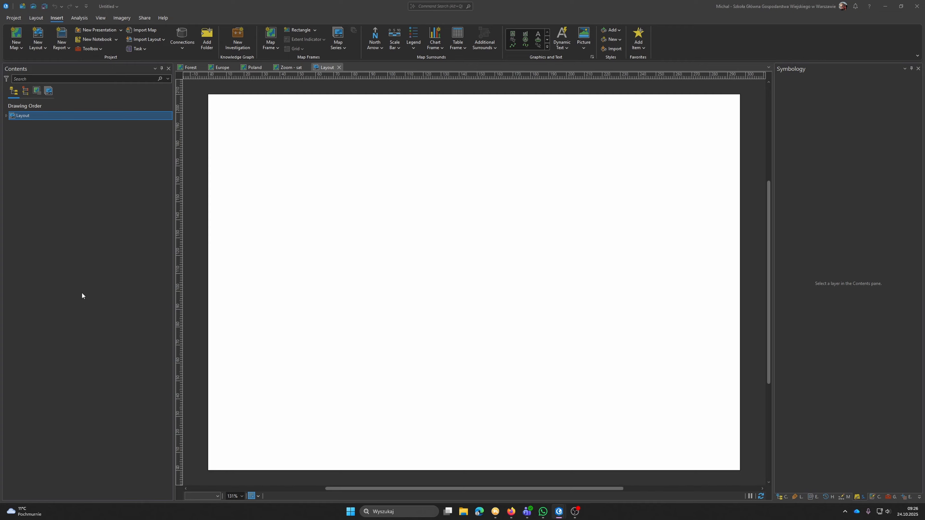
left_click(274, 47)
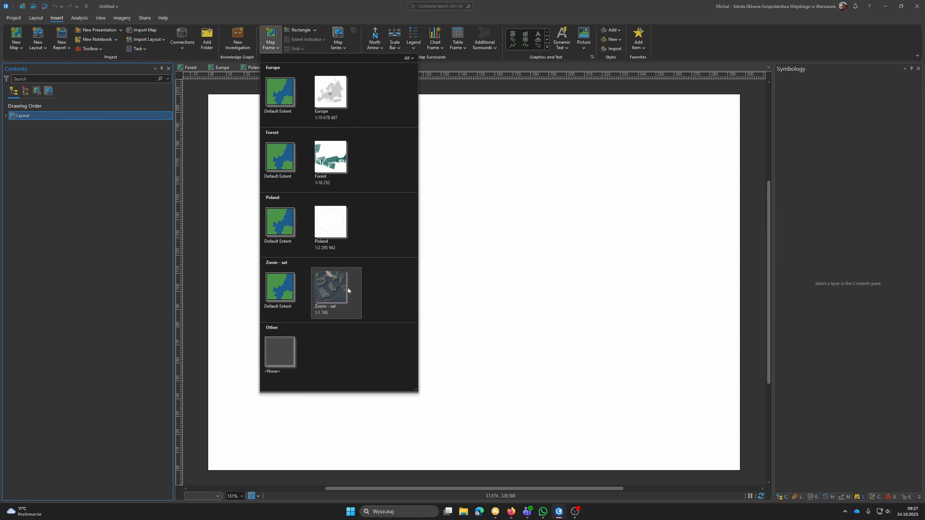
left_click(327, 166)
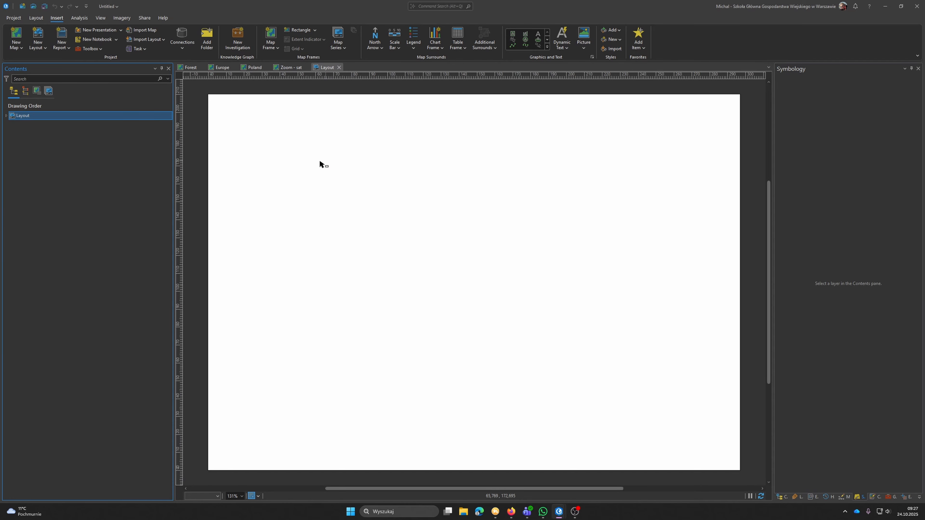
mouse_move(220, 105)
left_mouse_down()
mouse_move(560, 347)
mouse_move(615, 361)
left_mouse_up()
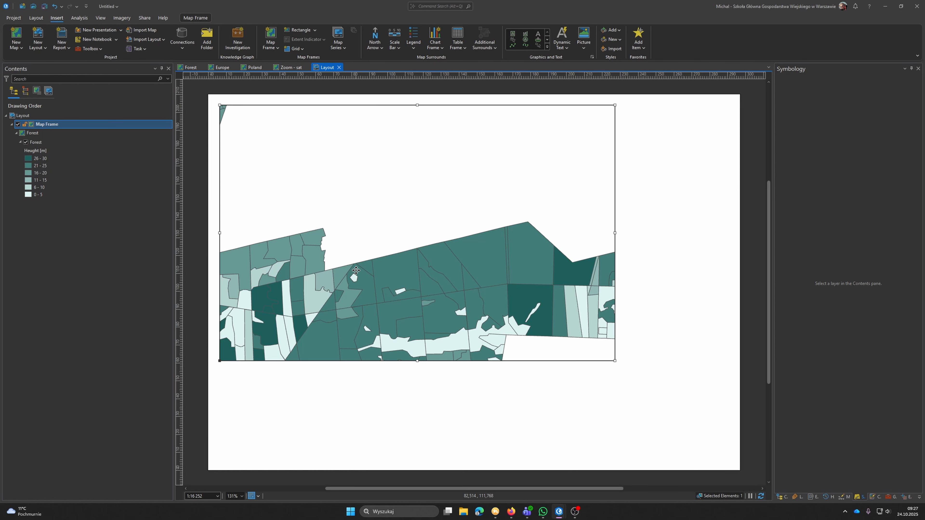
Activate the Forest map frame and fit its view to the Forest layer's extent
double_click(383, 241)
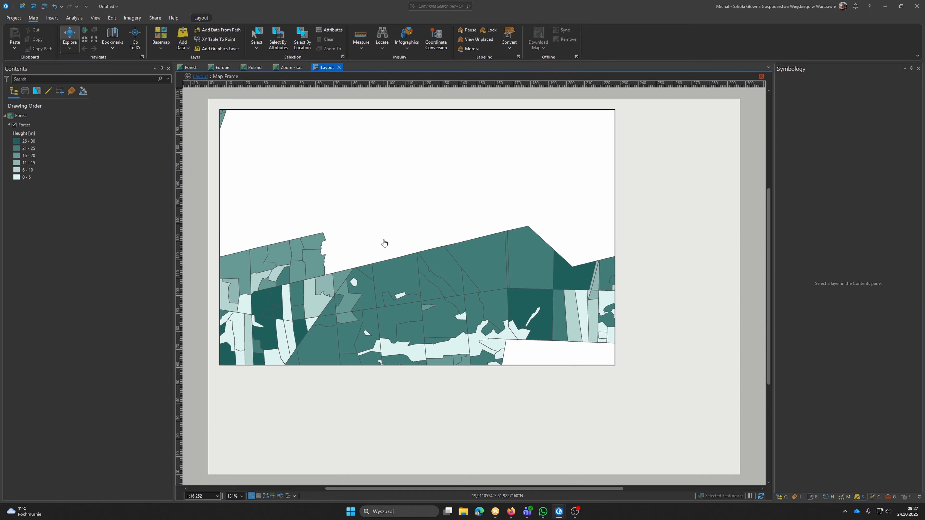
scroll(385, 255, "down", 4)
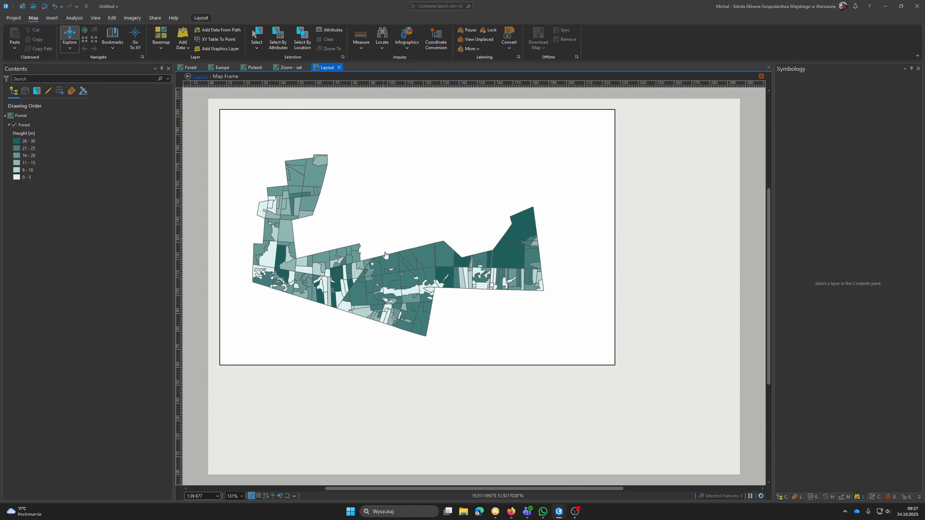
scroll(361, 271, "up", 2)
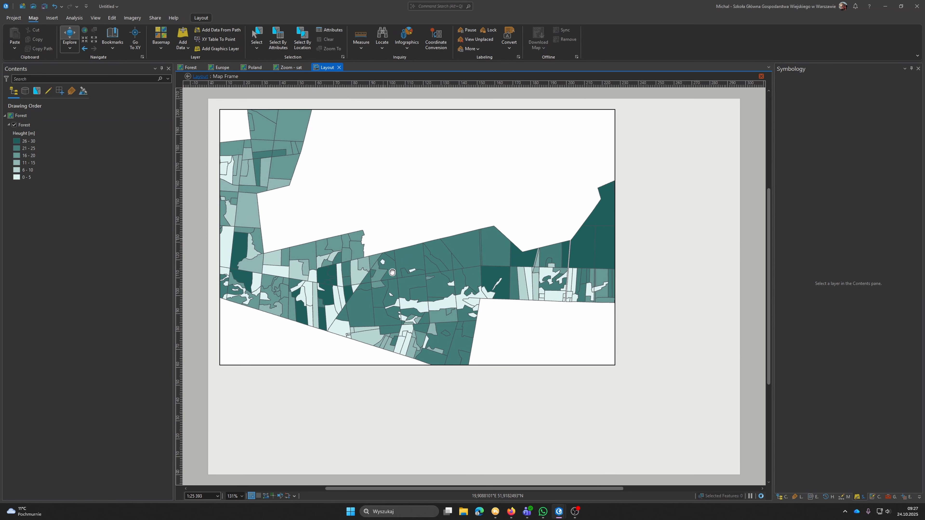
scroll(361, 266, "down", 4)
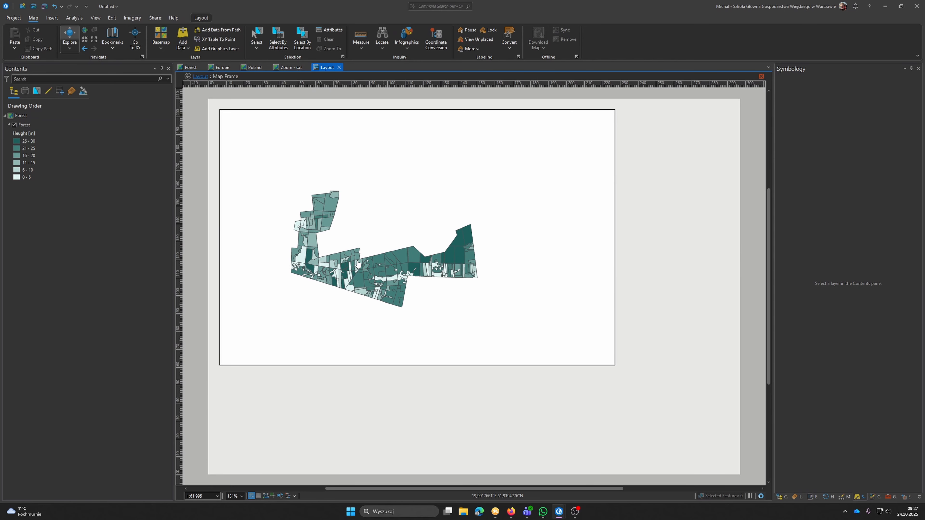
scroll(358, 264, "up", 2)
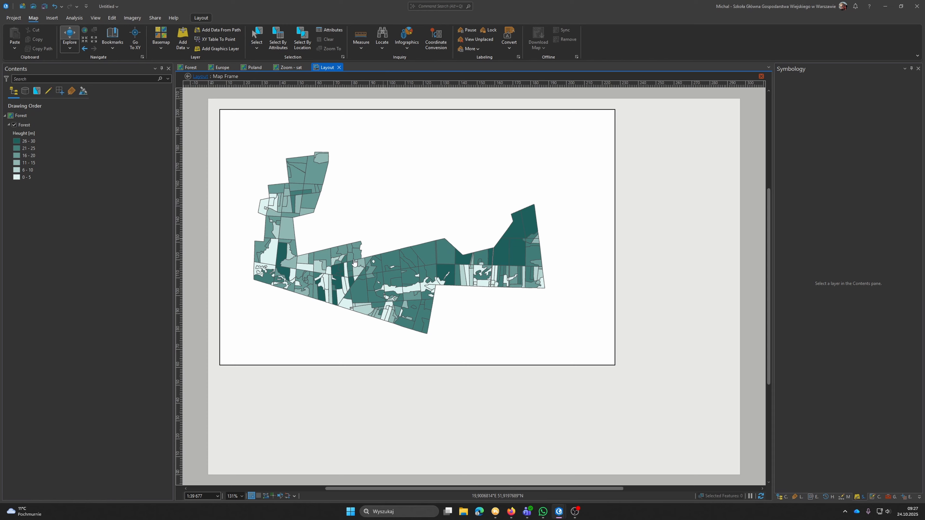
left_click(27, 126)
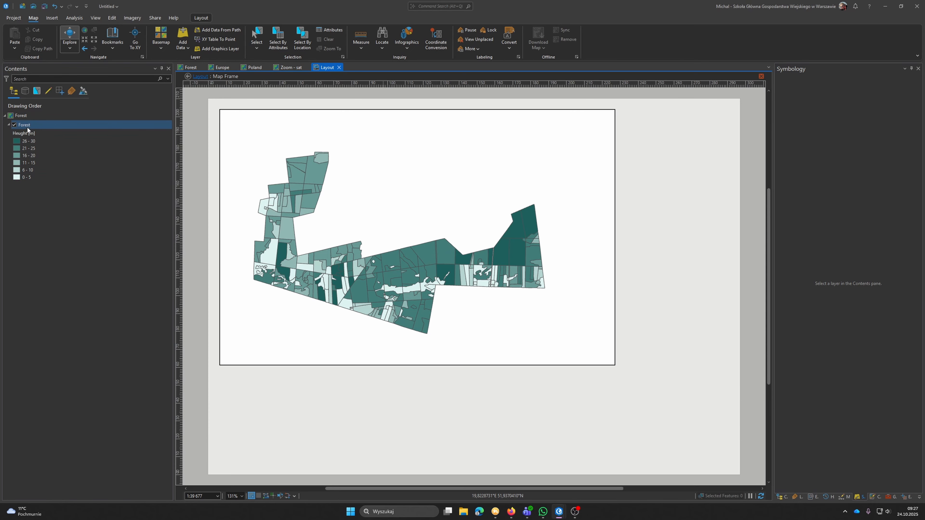
key("alt")
scroll(422, 269, "down", 4)
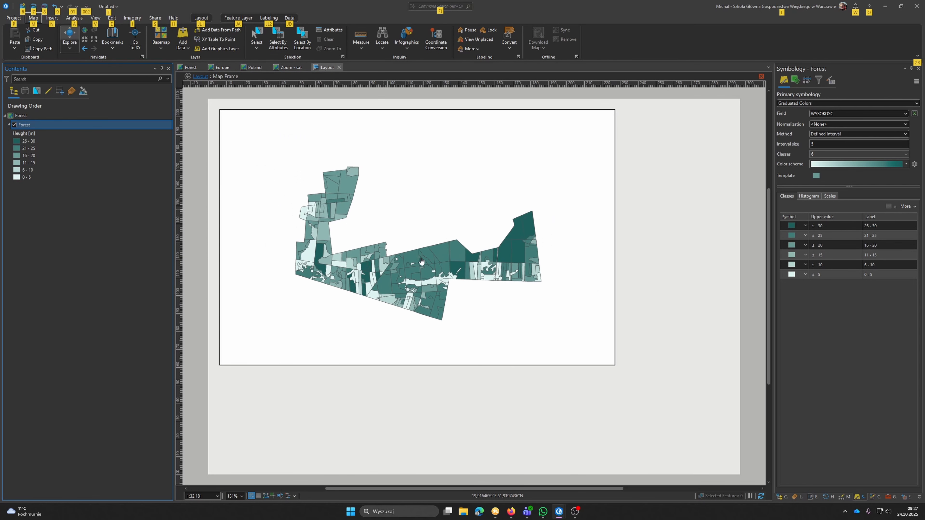
left_click_drag(407, 266, 523, 241)
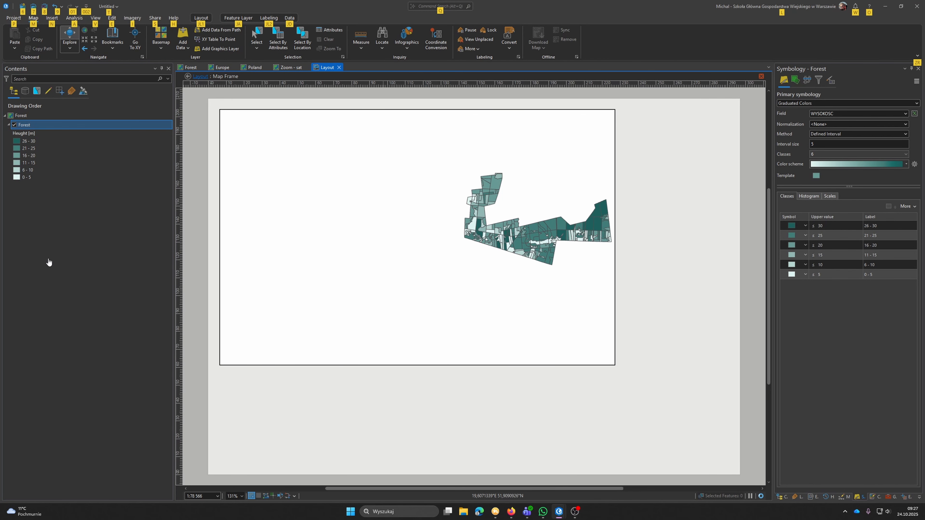
left_click(50, 182)
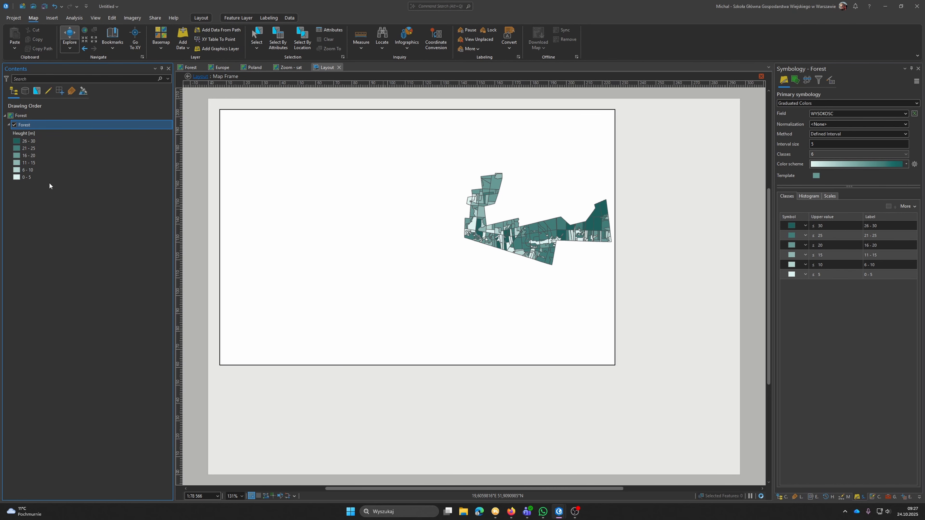
Zoom the map frame back to the Forest layer's extent and close the frame's activation
left_click(24, 126, "alt")
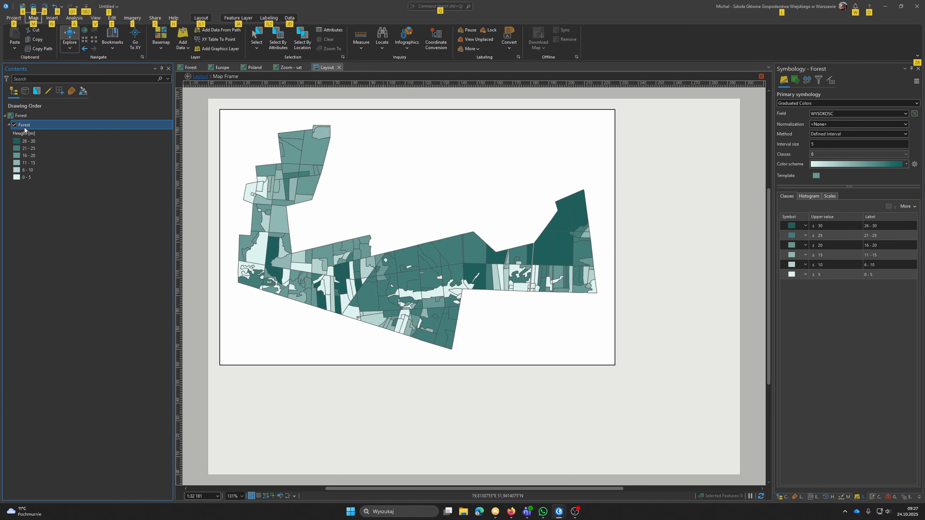
left_click(70, 272)
left_click_drag(401, 251, 402, 251)
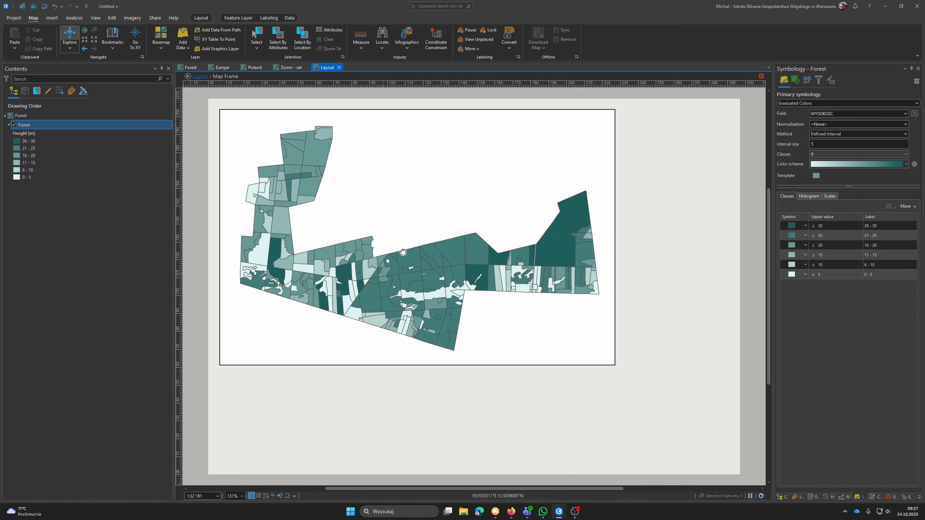
left_click(134, 223)
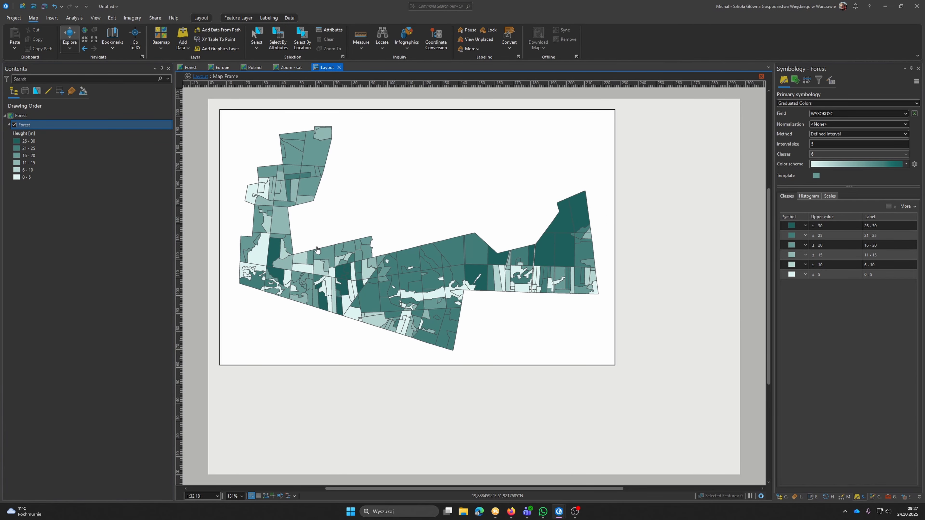
left_click(761, 77)
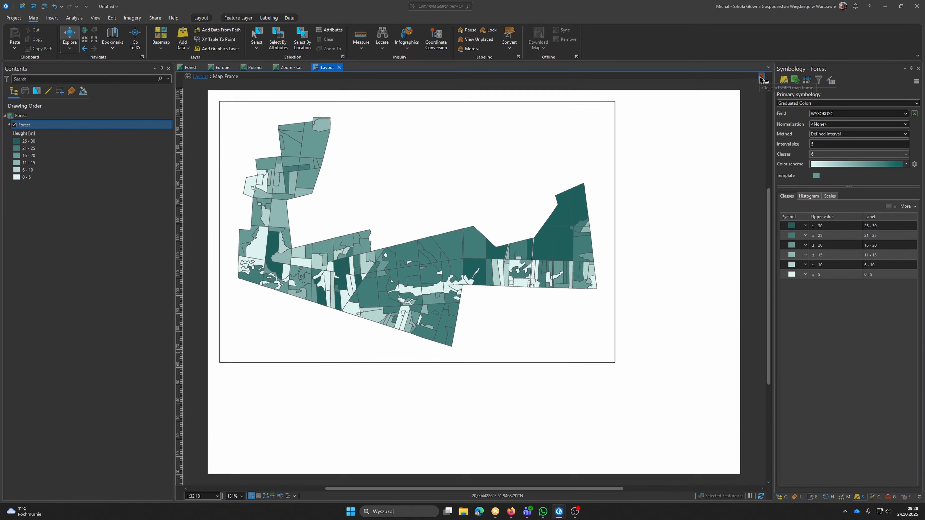
Set the Forest map frame's border width to 0 pt in its element properties
left_click(402, 206)
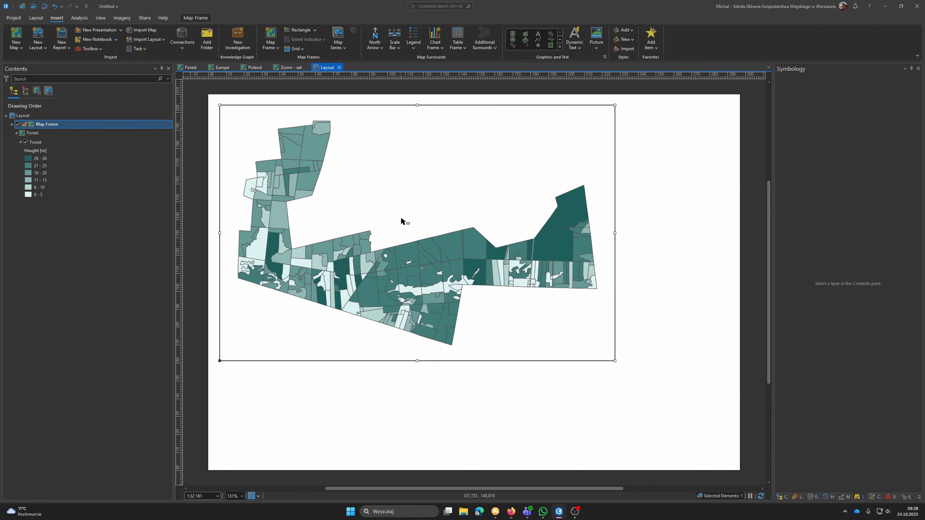
right_click(421, 188)
left_click(438, 436)
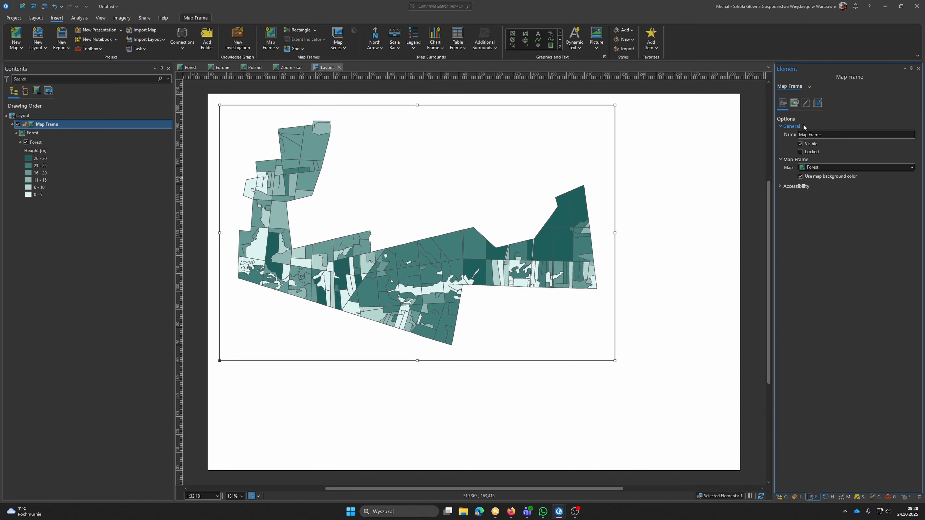
left_click(795, 103)
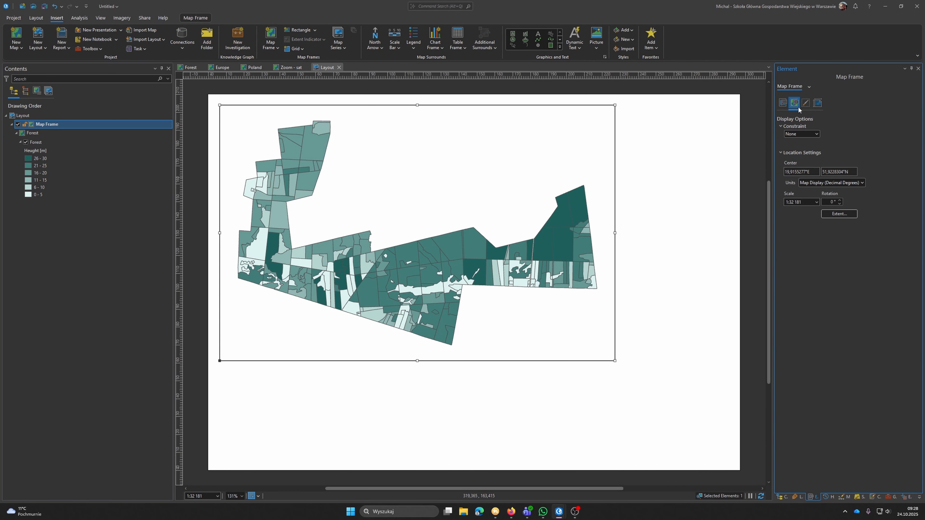
left_click(806, 103)
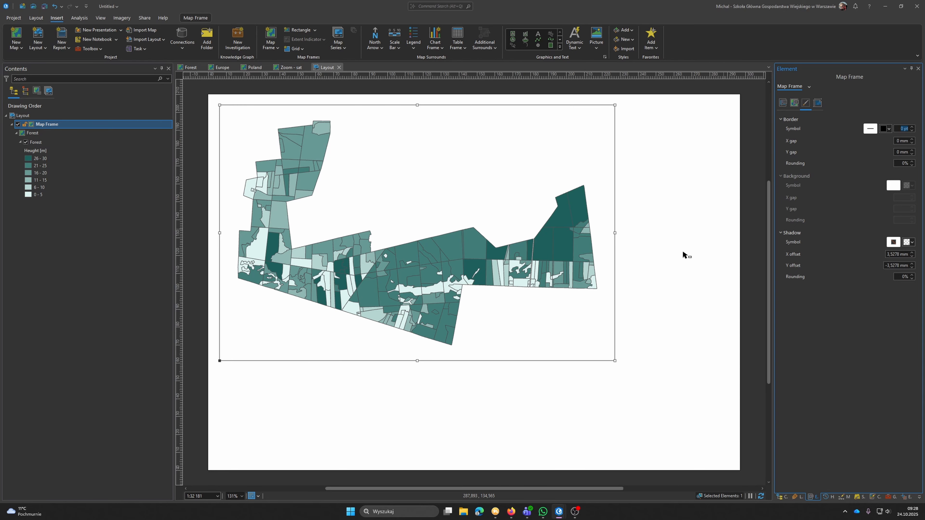
left_click(659, 257)
left_click(467, 245)
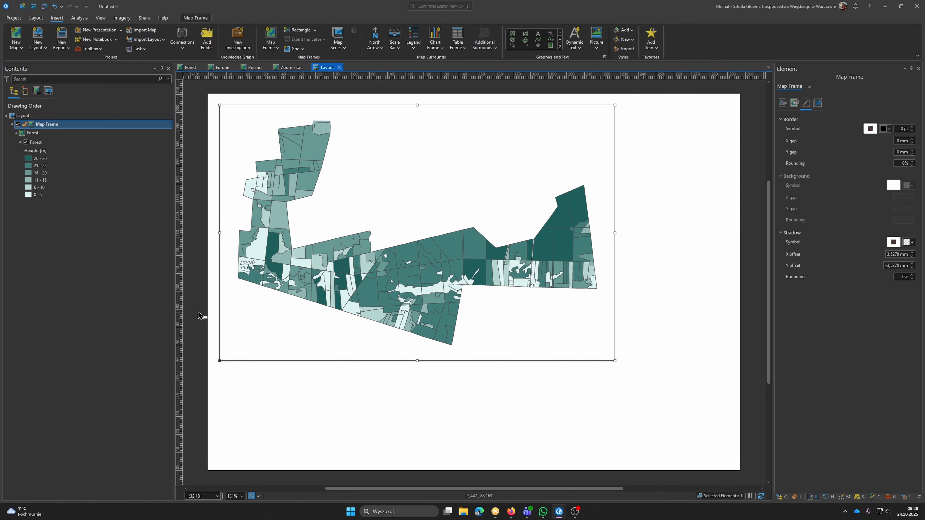
left_click(83, 303)
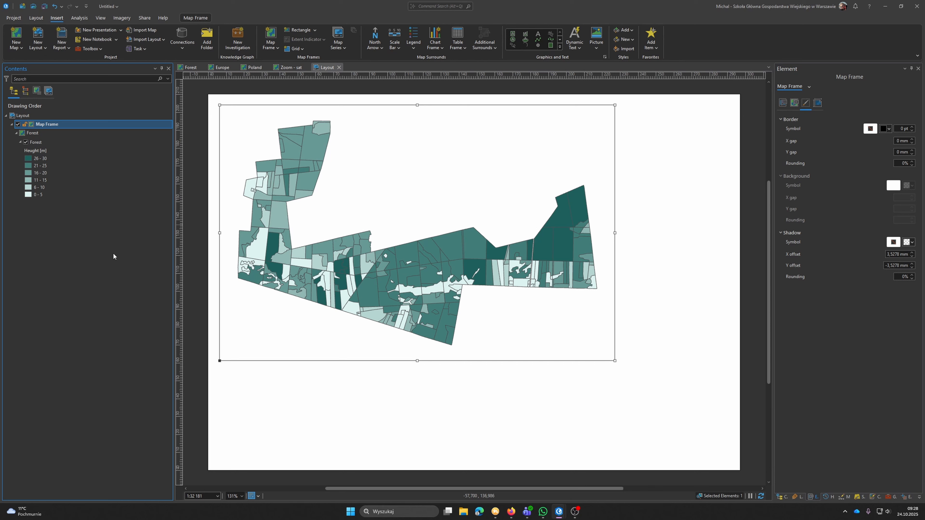
left_click(306, 155)
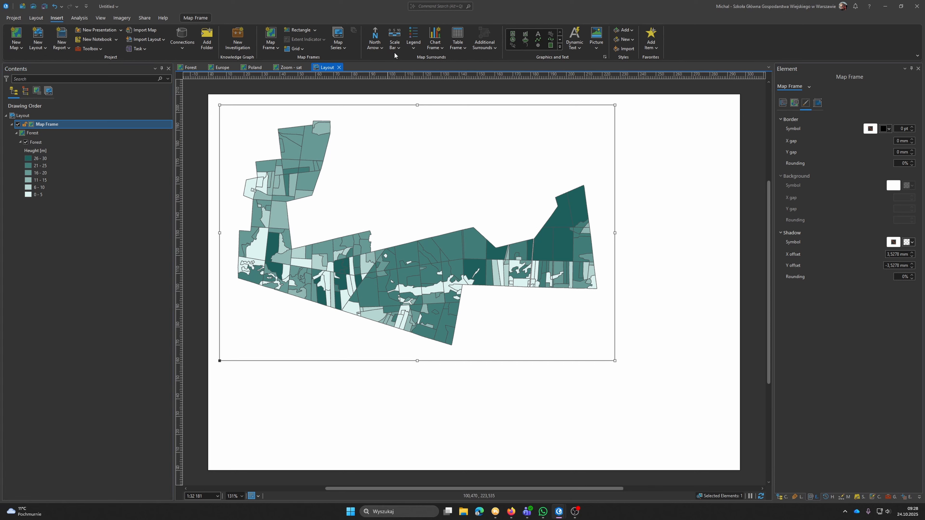
Insert the north arrow style with the N beneath the arrow and place it in the map frame's upper-left corner
left_click(380, 49)
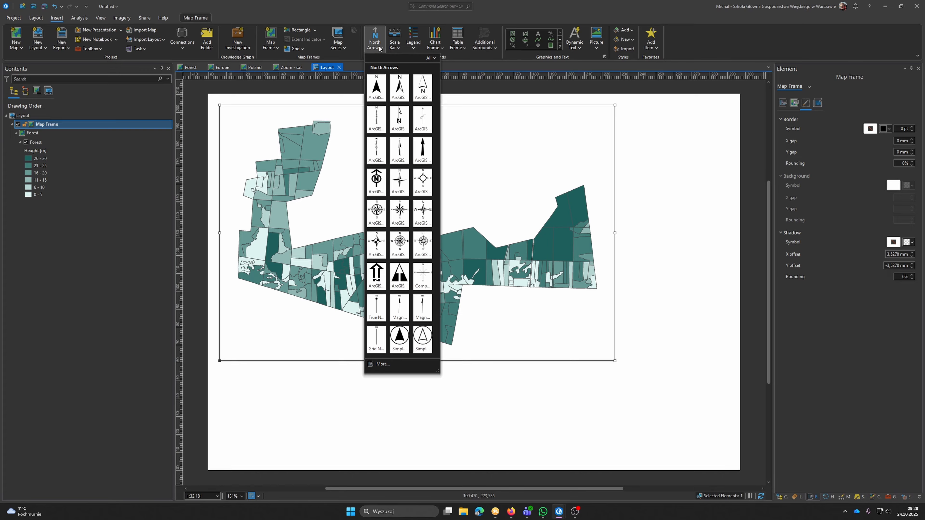
left_click(422, 88)
left_click(372, 143)
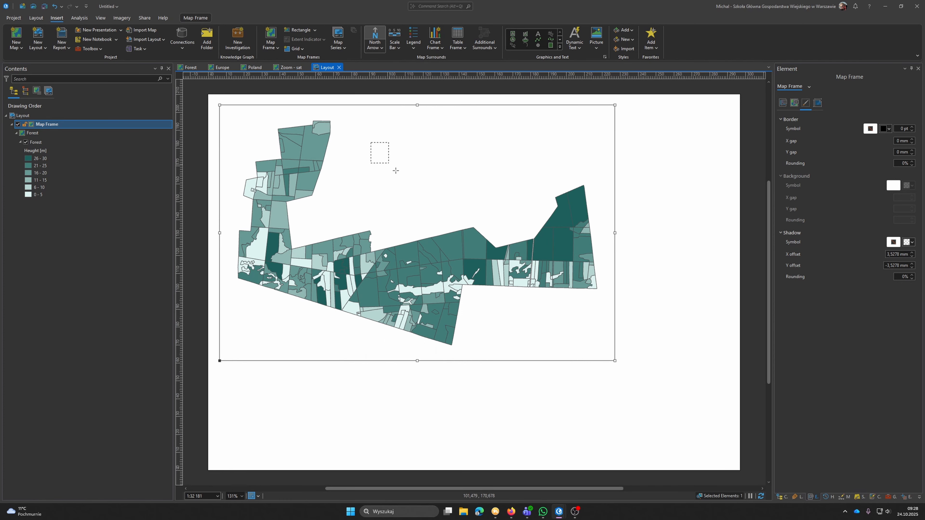
left_click_drag(395, 170, 250, 154)
left_click_drag(238, 130, 238, 130)
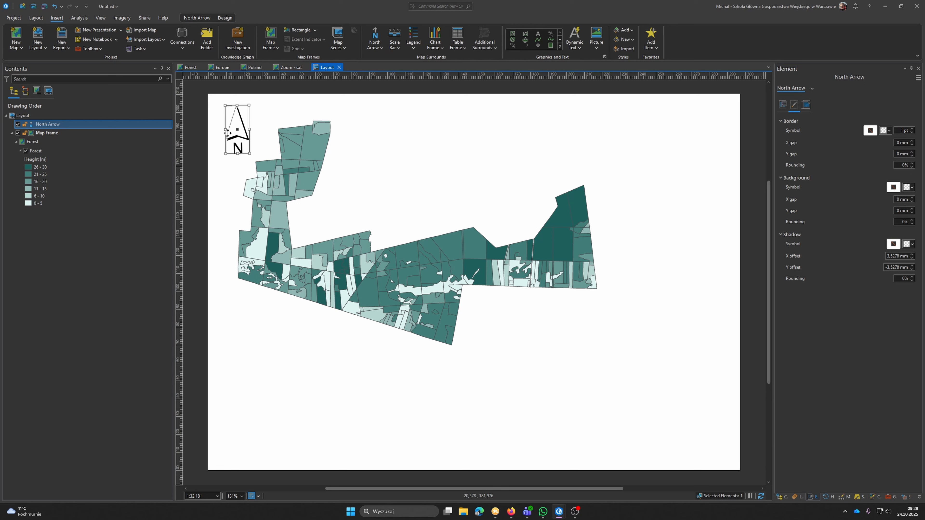
Set the north arrow's type to Map North in its element properties
right_click(236, 122)
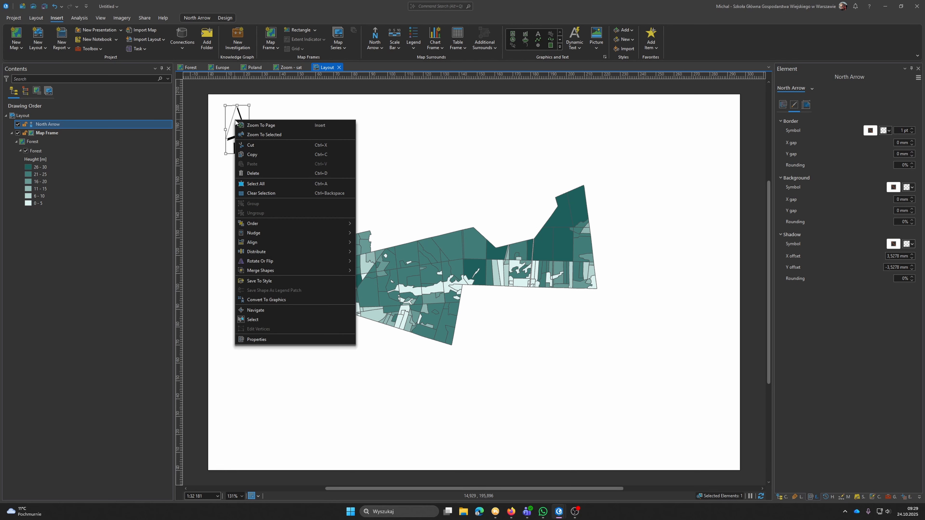
left_click(254, 340)
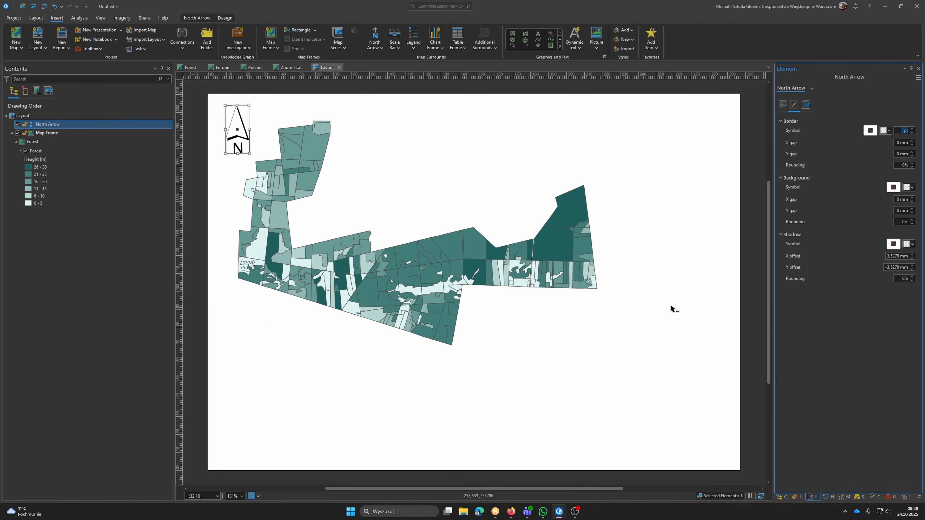
left_click(783, 105)
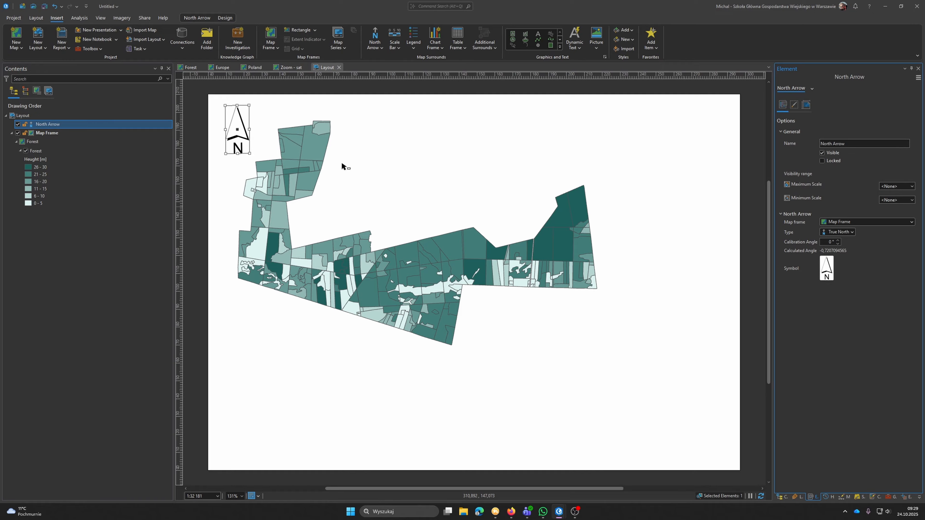
left_click(853, 234)
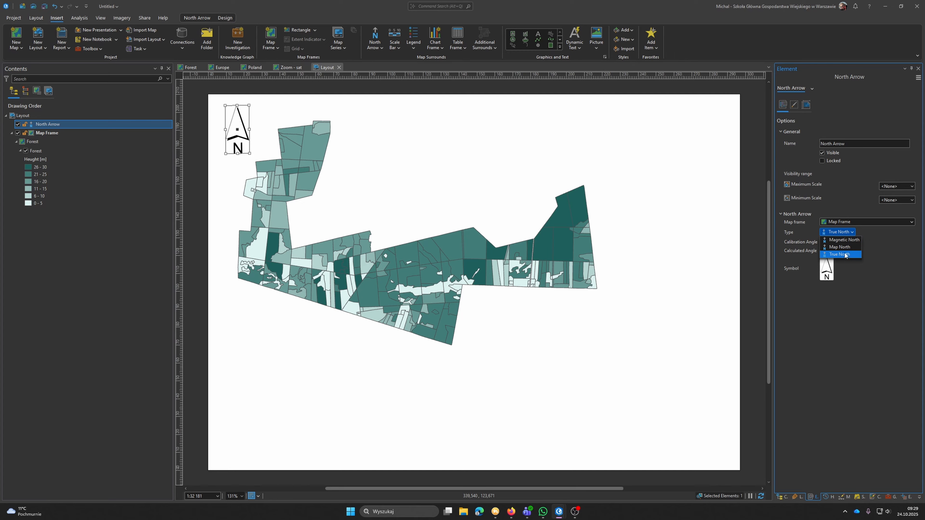
left_click(844, 248)
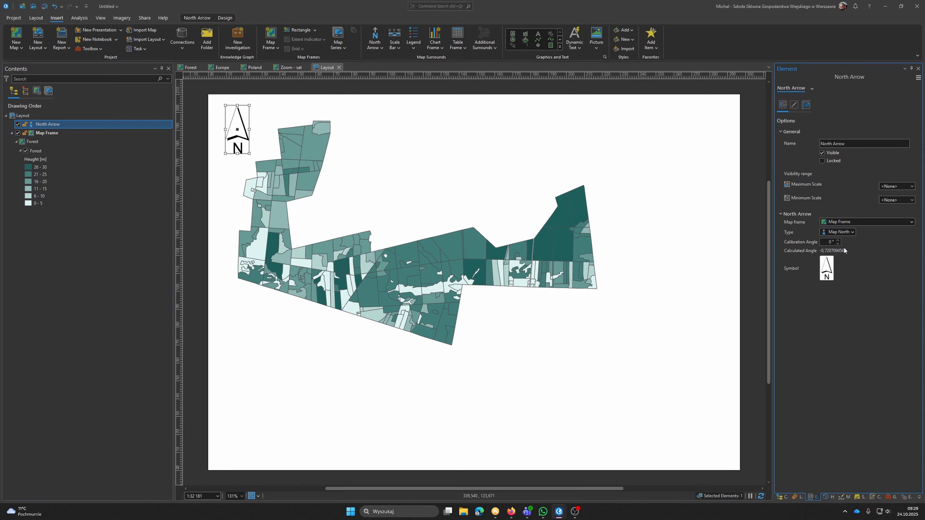
Try the Magnetic North type on the north arrow, and return it to Map North
left_click(849, 231)
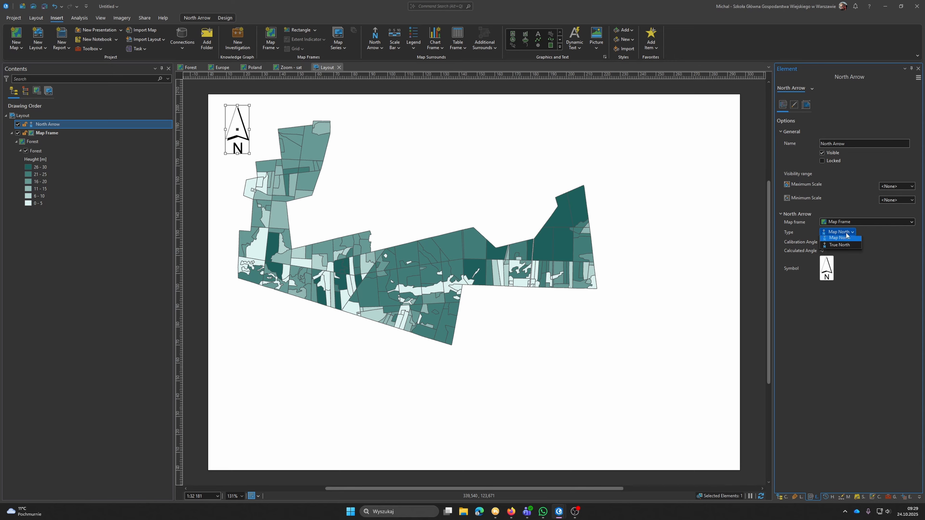
left_click(844, 239)
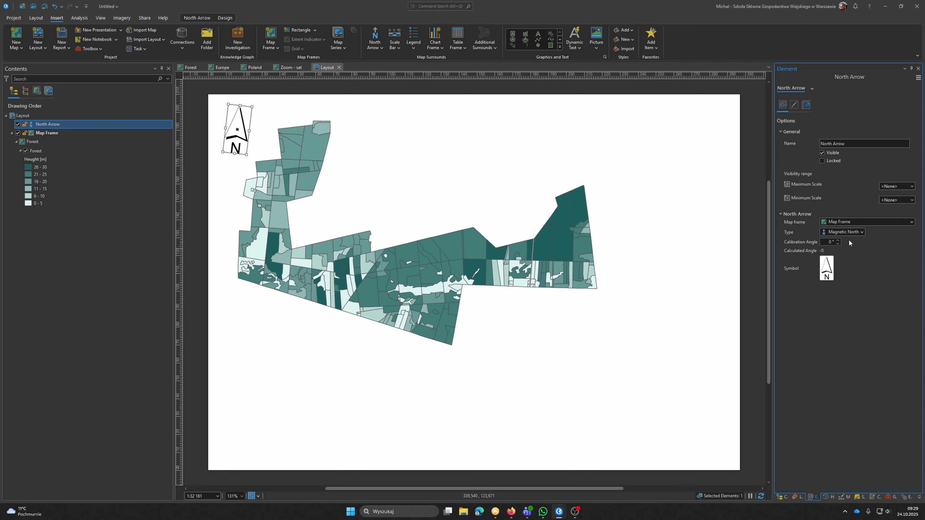
left_click(846, 234)
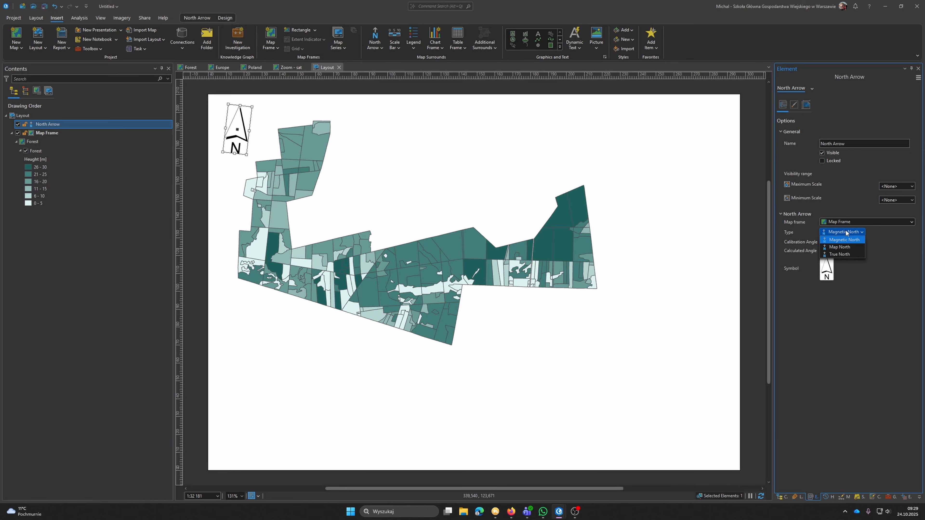
left_click(847, 248)
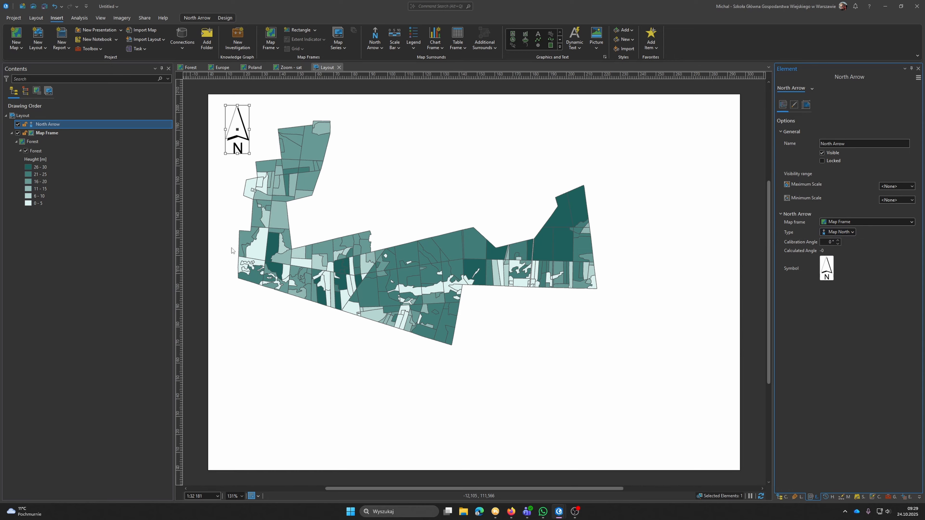
Move the north arrow slightly inward from the map frame's upper-left corner and deselect it
left_click(223, 181)
key("Escape")
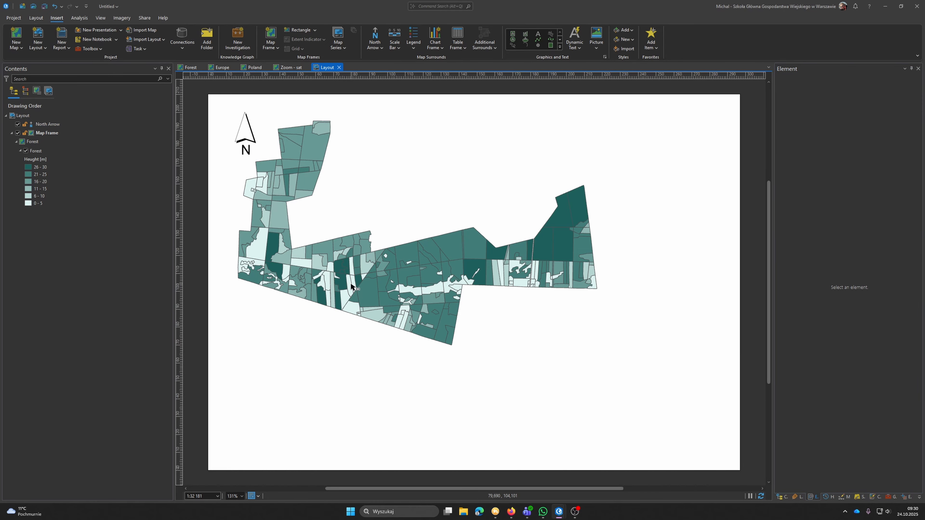
Insert a Scale Line 1 Metric scale bar for the Forest map frame and place it beneath the forest's western part
left_click(435, 282)
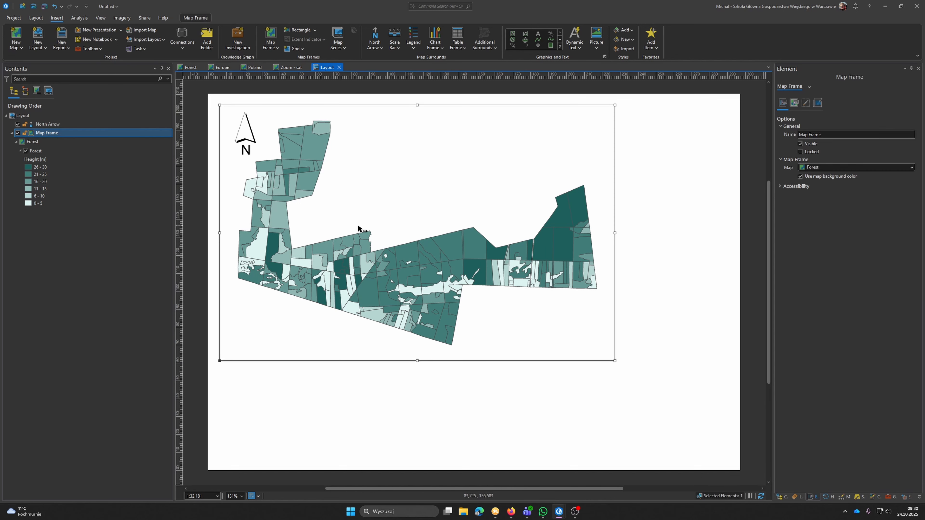
left_click(397, 50)
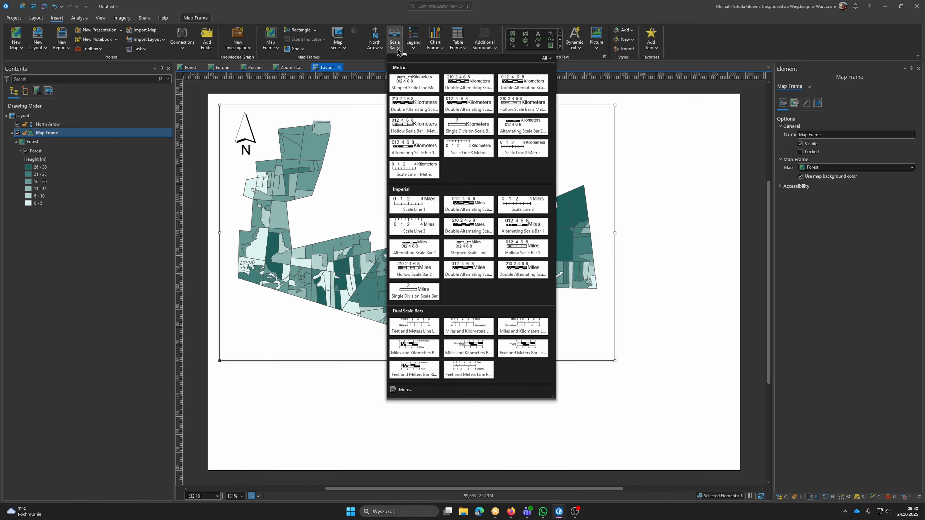
left_click(414, 174)
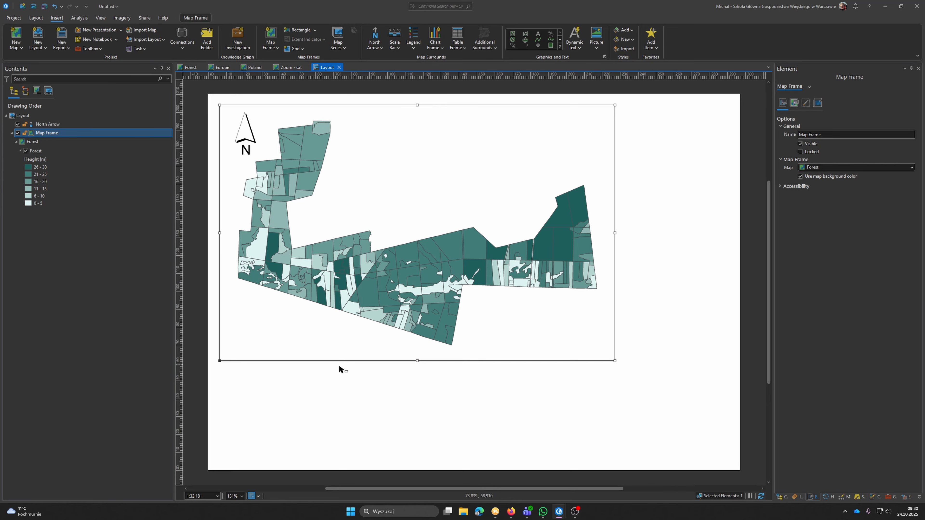
left_click_drag(330, 372, 435, 401)
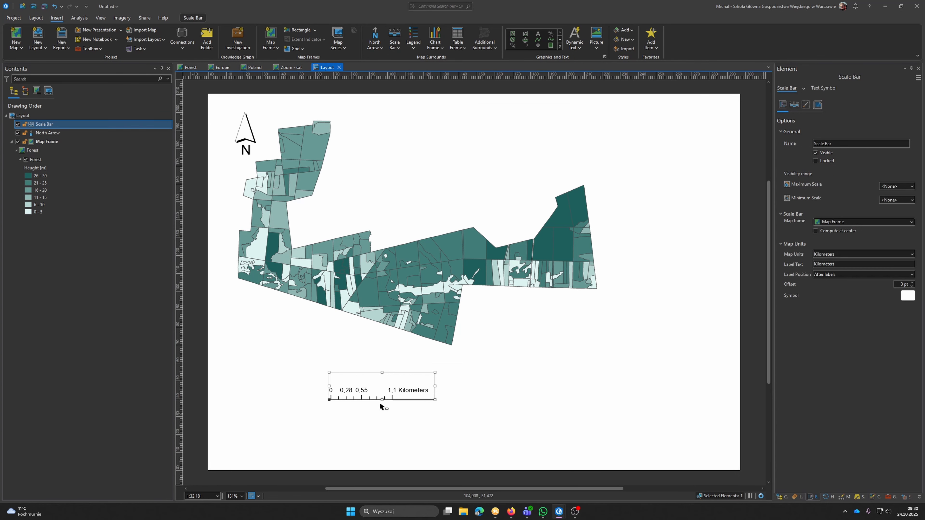
mouse_move(370, 386)
left_mouse_down()
mouse_move(282, 317)
mouse_move(285, 327)
left_mouse_up()
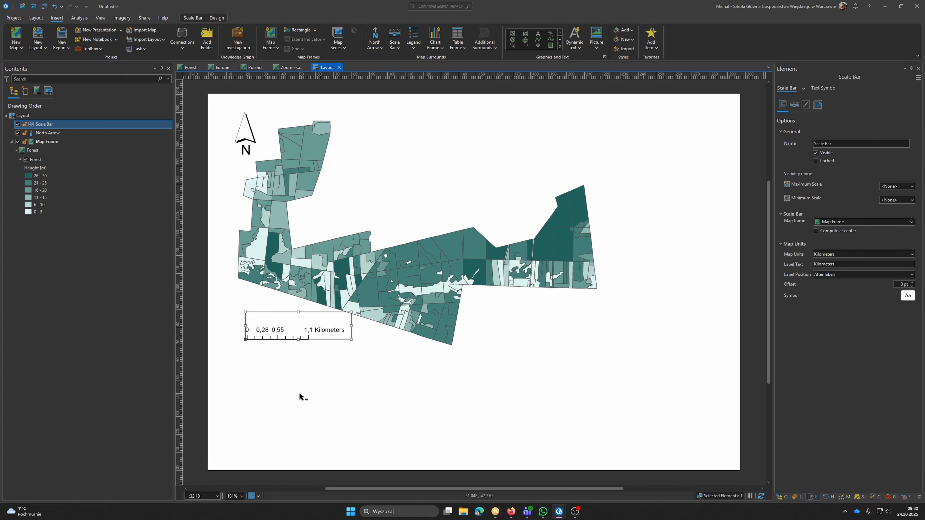
Set the scale bar's fitting strategy to Adjust width in its element properties
right_click(290, 325)
left_click(294, 330)
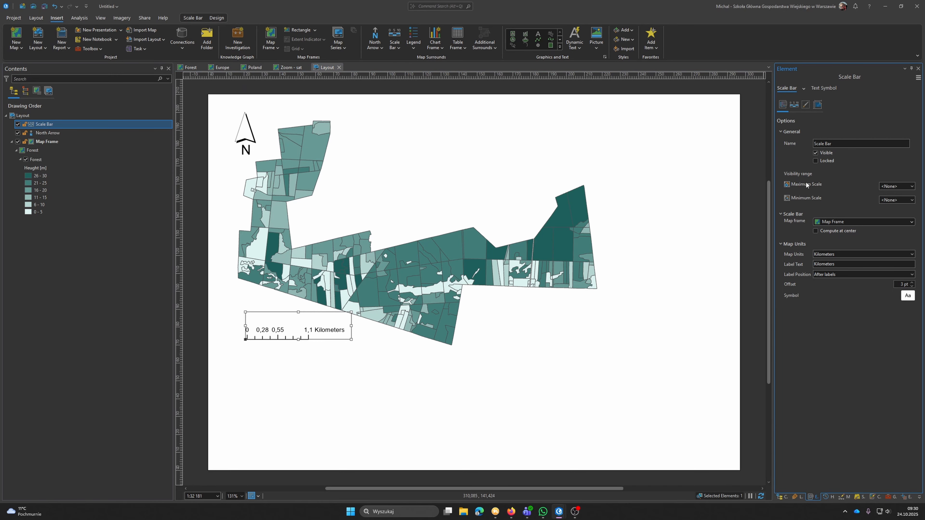
left_click(794, 104)
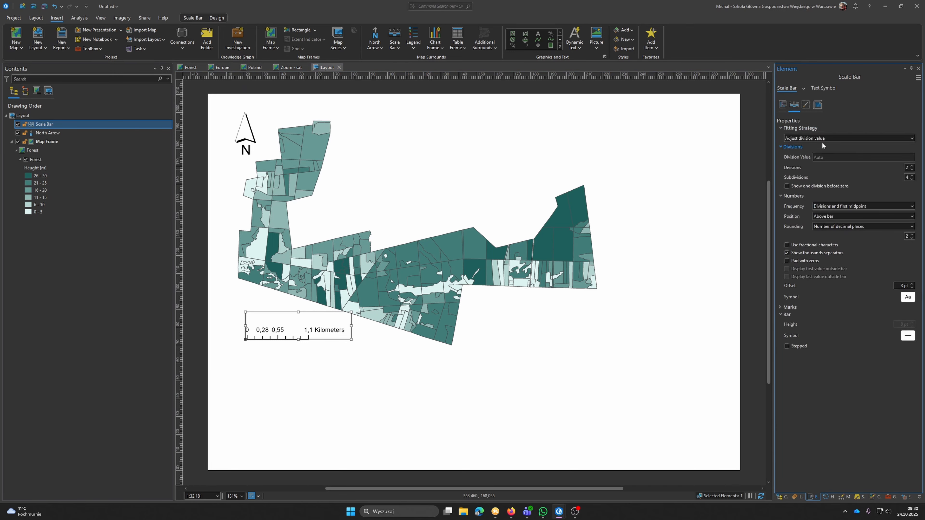
left_click(859, 139)
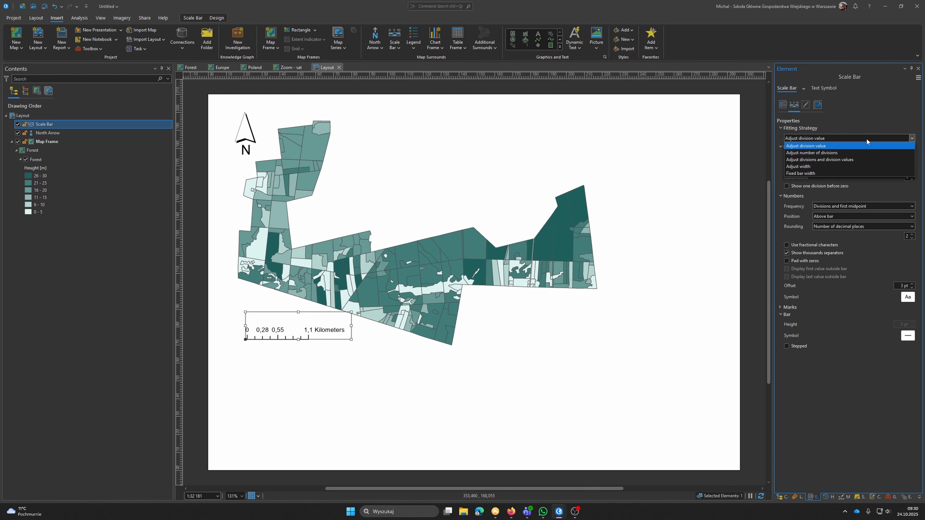
left_click(816, 167)
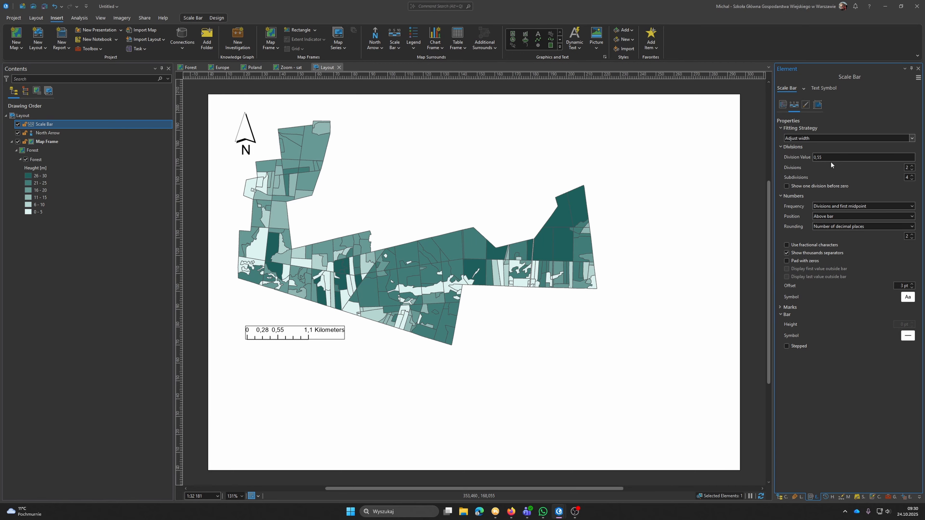
Change the scale bar's map units to Meters and its label text to "m"
left_click(783, 105)
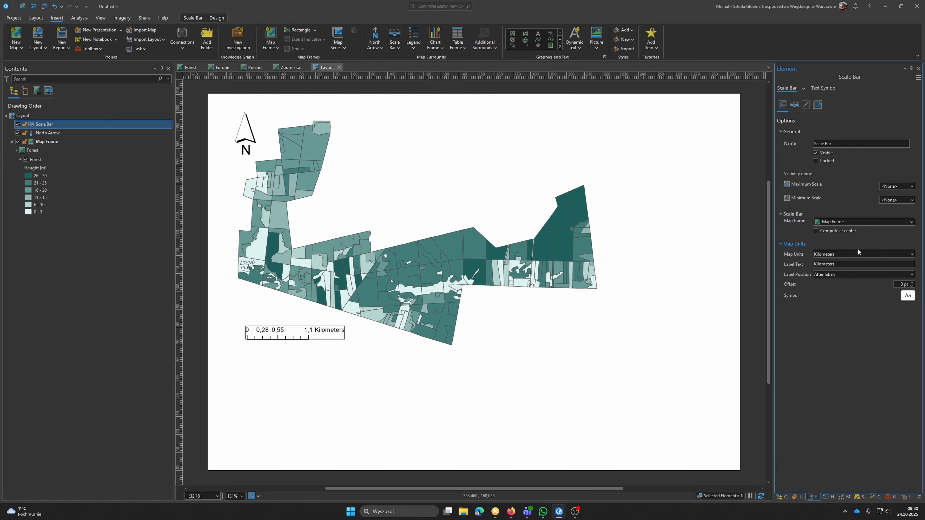
left_click(880, 254)
left_click(832, 287)
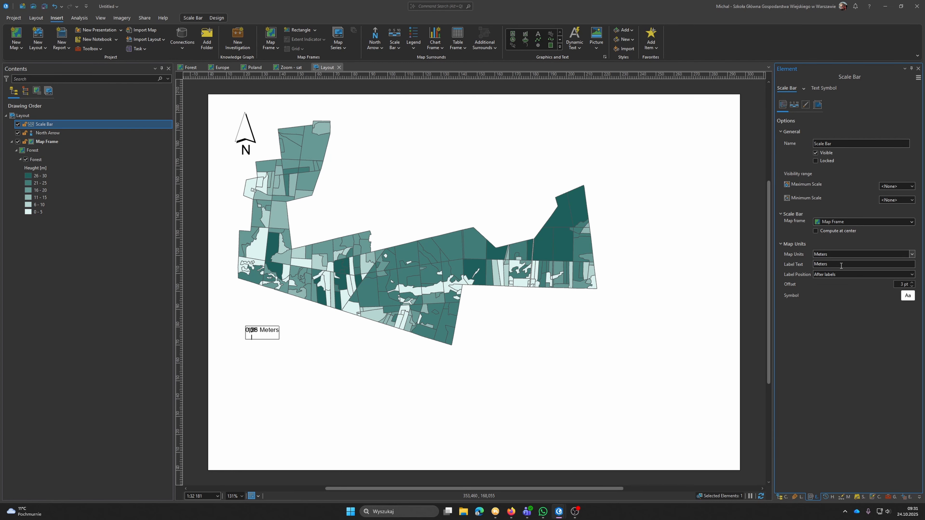
double_click(827, 265)
type("m")
Set the scale bar's division value to 500 and its marks frequency to Divisions and first midpoint
left_click(795, 105)
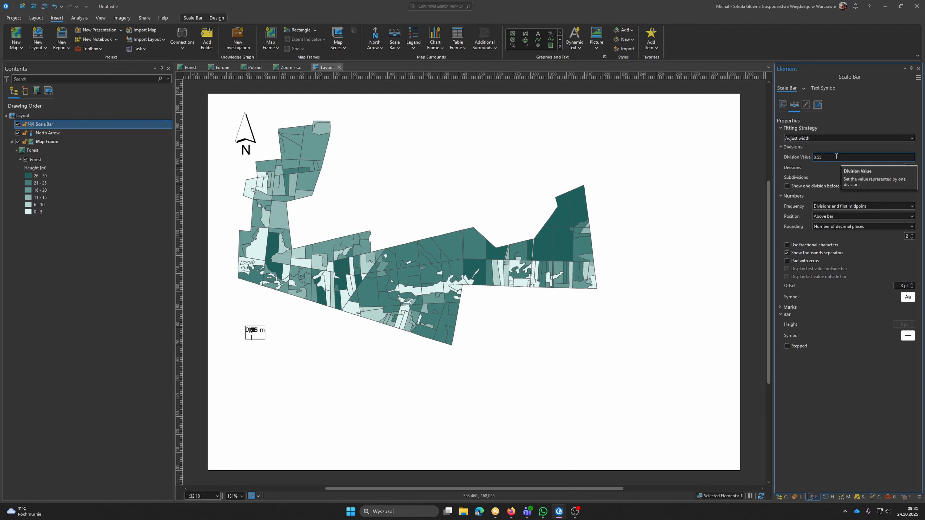
left_click_drag(838, 157, 784, 154)
type("500")
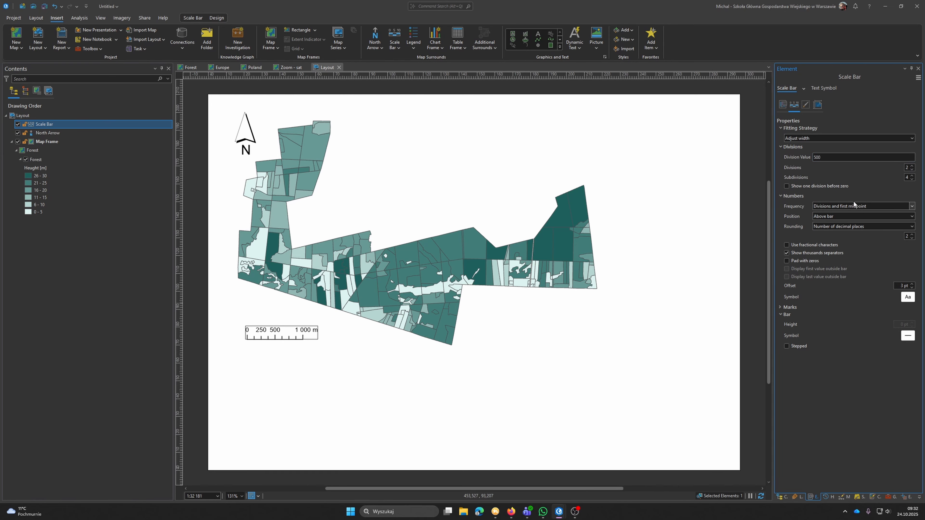
left_click(790, 308)
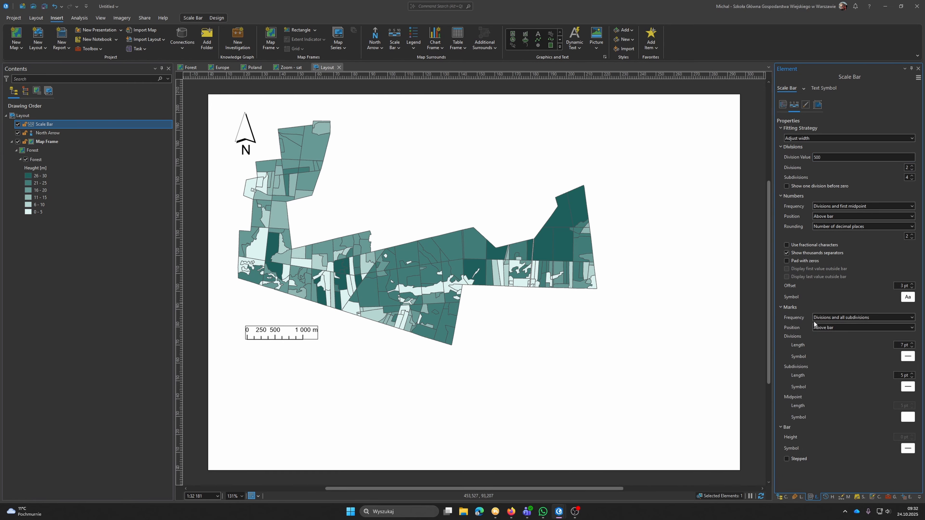
left_click(911, 319)
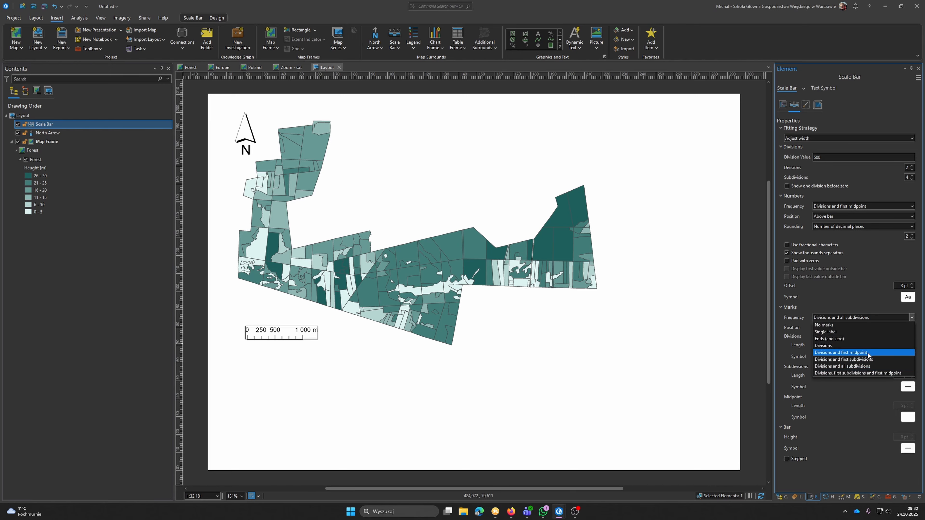
left_click(868, 353)
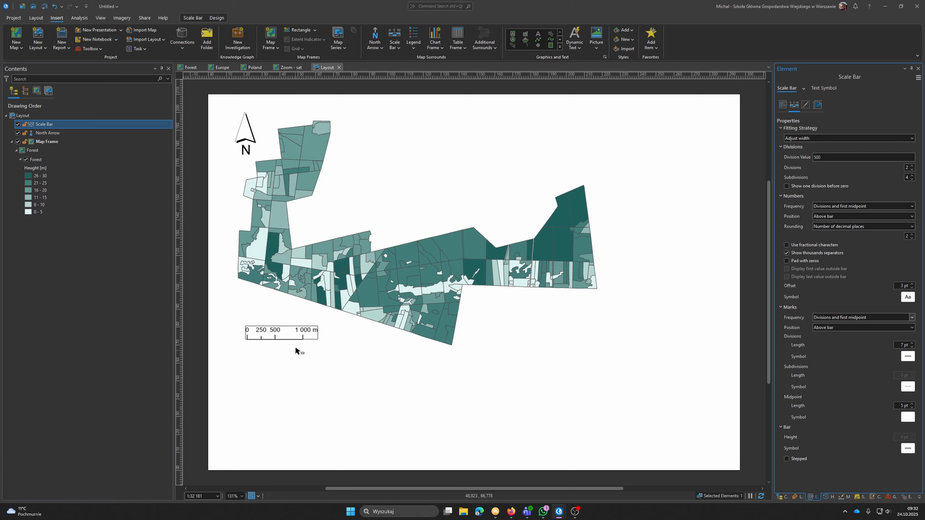
Shift the scale bar slightly upward toward the forest outline and deselect it
left_click_drag(287, 336, 284, 328)
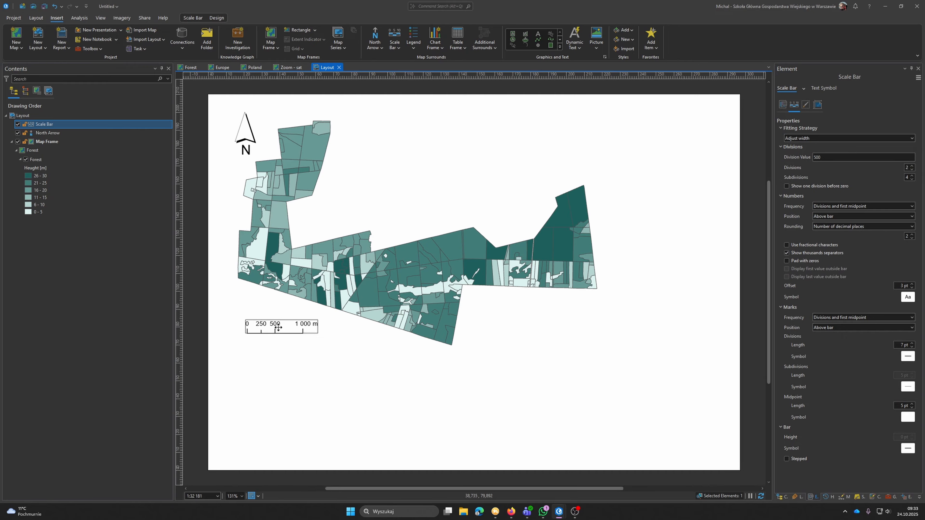
left_click_drag(280, 328, 280, 327)
left_click(293, 367)
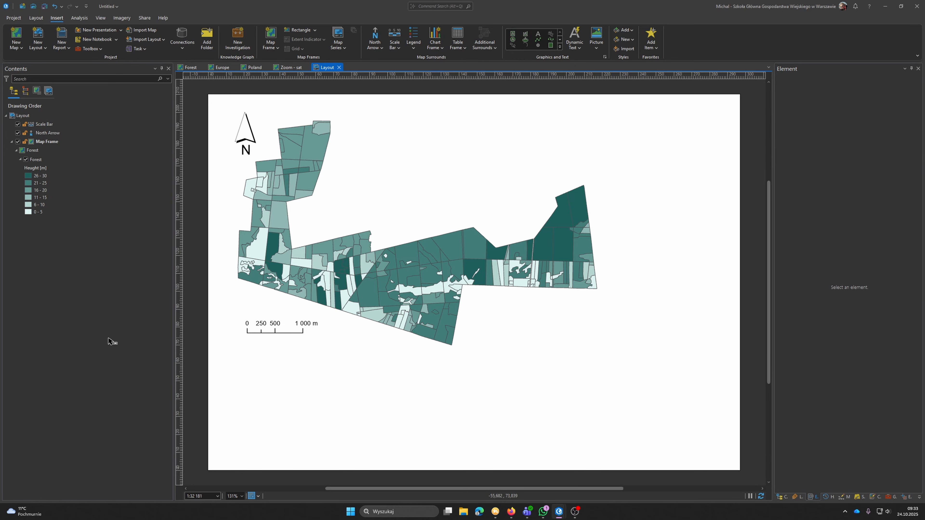
Insert a Legend 1 legend for the Forest map frame and place it beneath the forest's eastern part
left_click(374, 243)
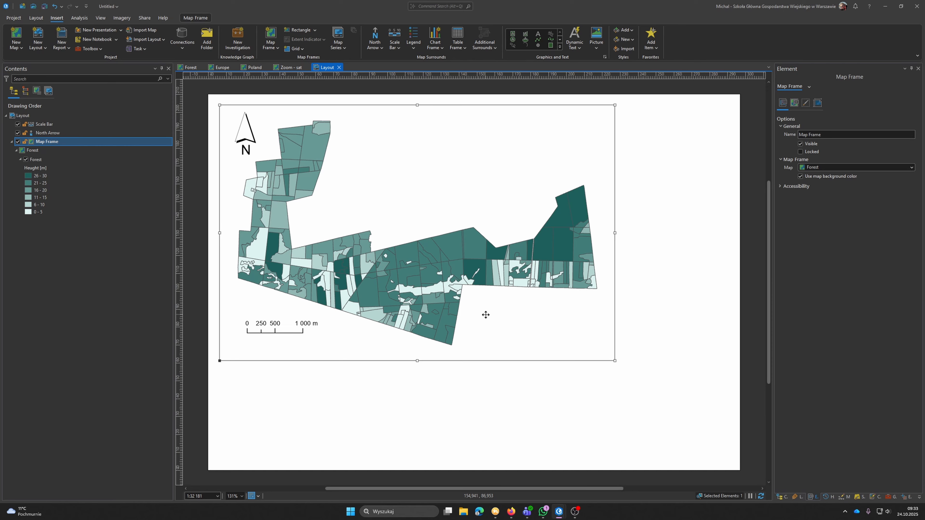
left_click(414, 47)
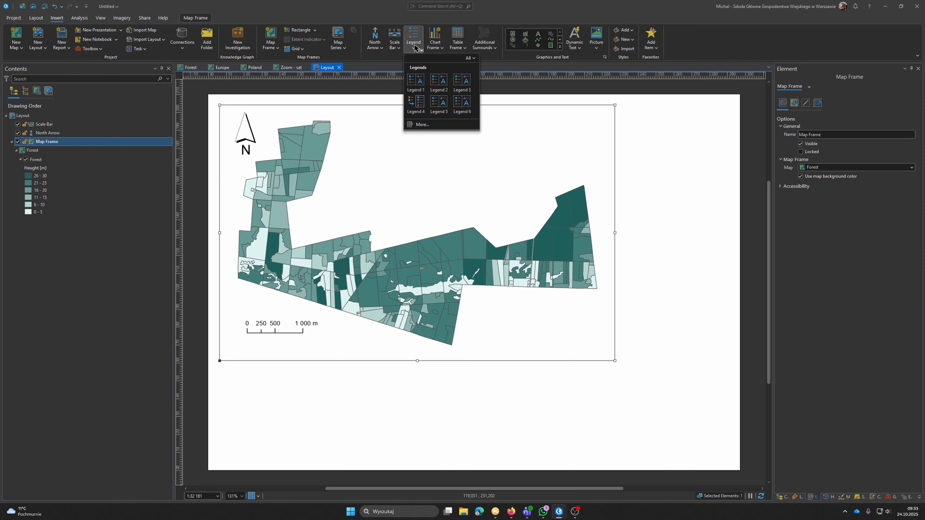
left_click(416, 80)
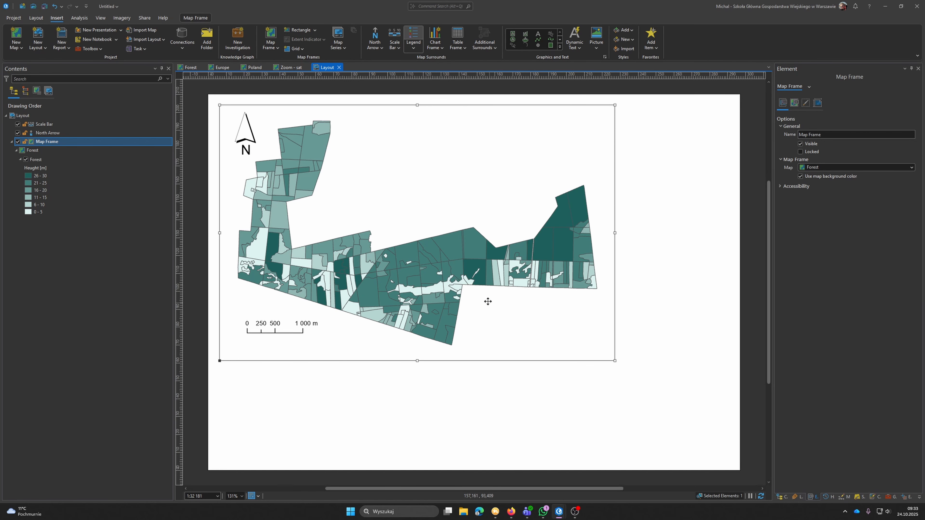
left_click_drag(485, 299, 545, 374)
left_click_drag(504, 344, 496, 340)
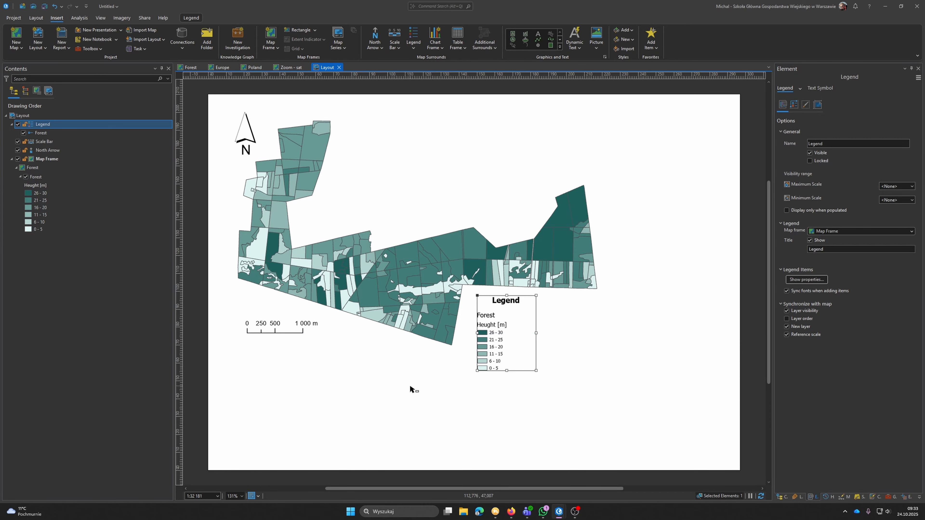
Correct the spelling of the Forest layer's class heading to "Height [m]"
left_click(37, 185)
left_click(37, 185)
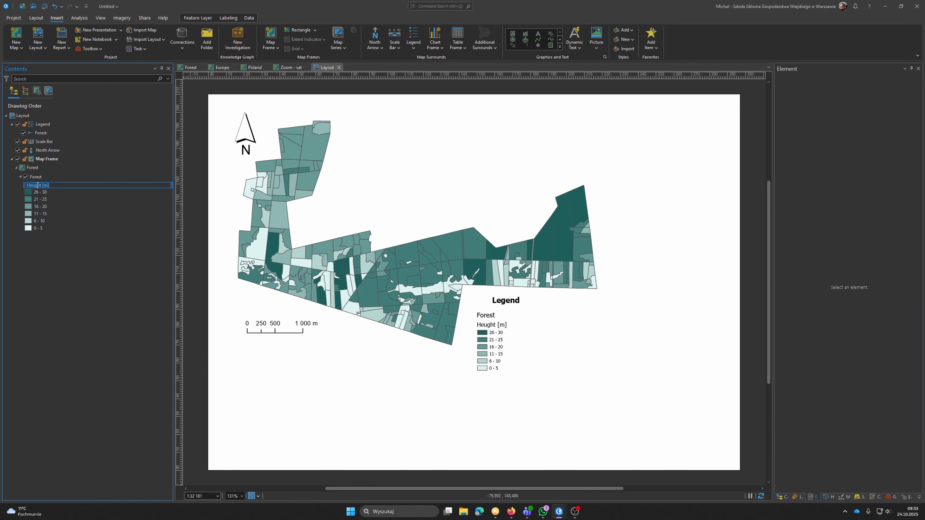
left_click(37, 185)
key("Delete")
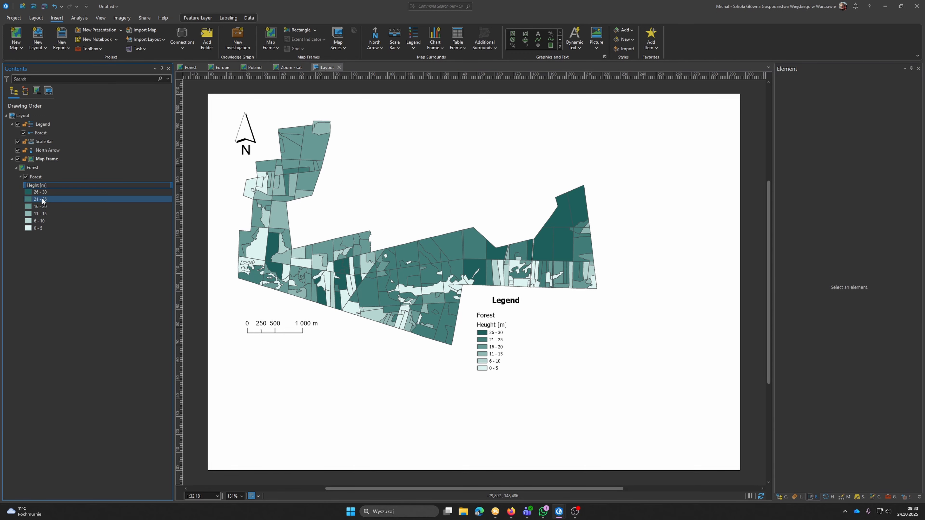
type("i")
key("Return")
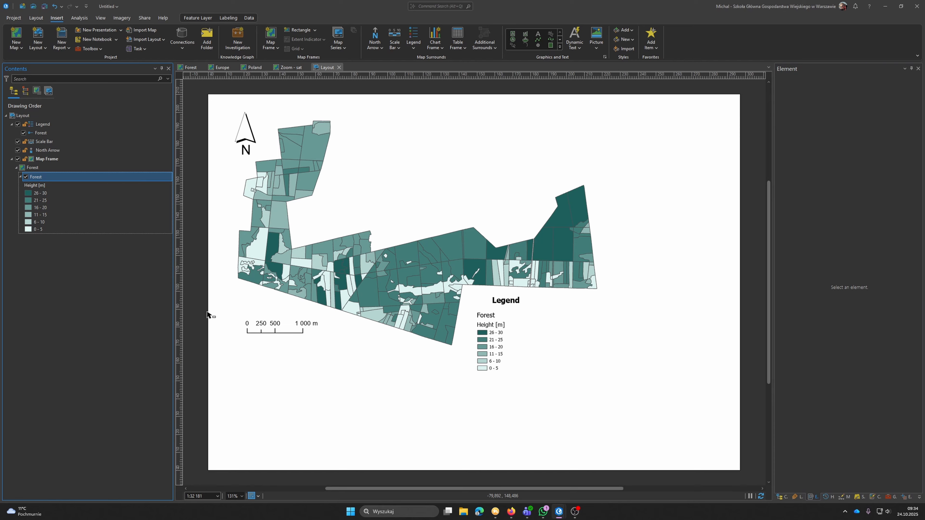
Hide the legend's title and turn off the layer name for its Forest item
left_click(492, 346)
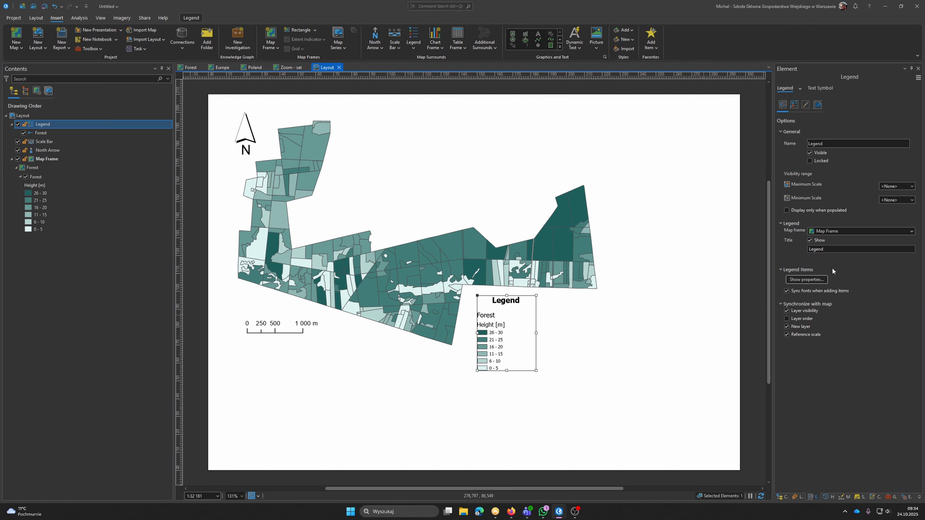
left_click(810, 242)
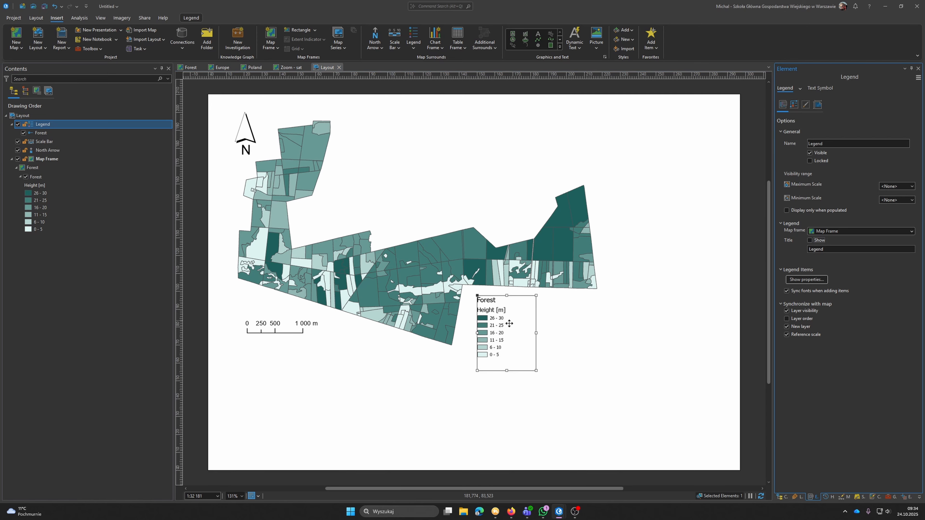
left_click_drag(509, 323, 509, 322)
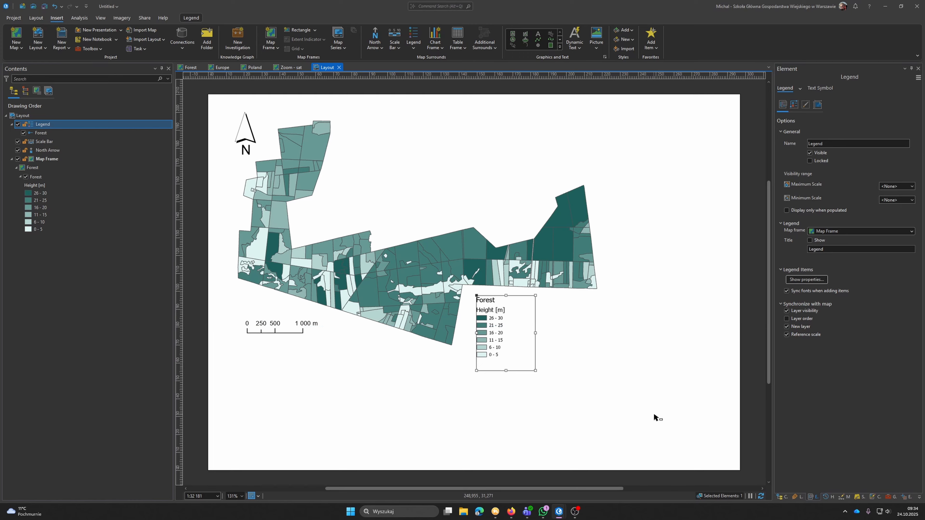
left_click(801, 282)
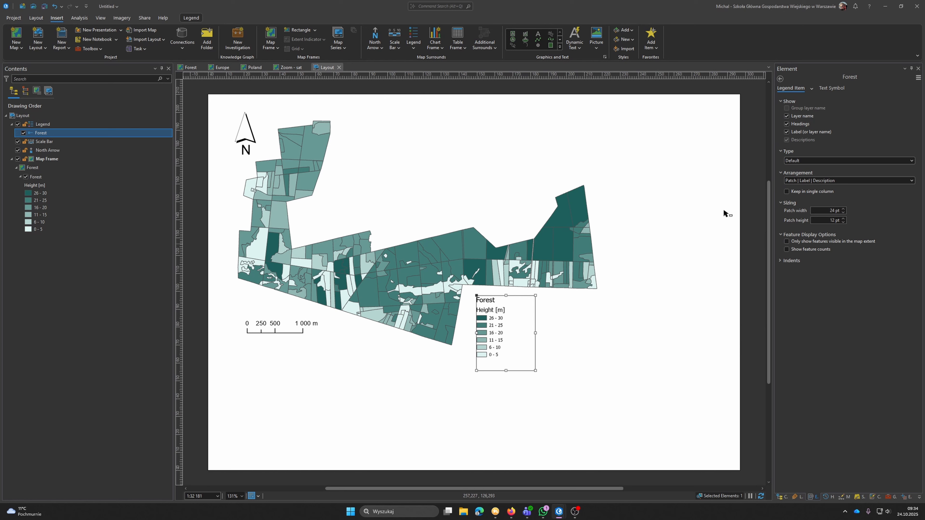
left_click(786, 116)
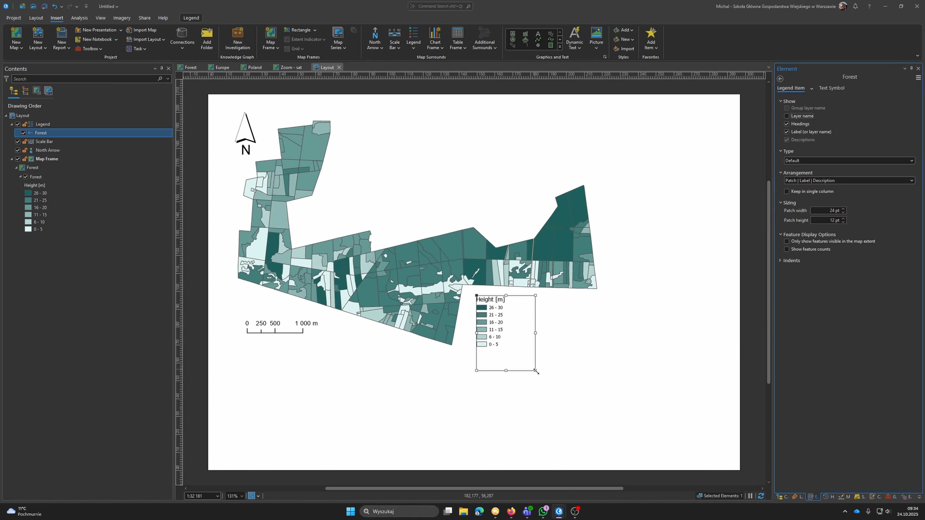
Shrink the legend's bounding box and shift the legend slightly east beneath the forest's eastern part
left_click_drag(536, 370, 530, 351)
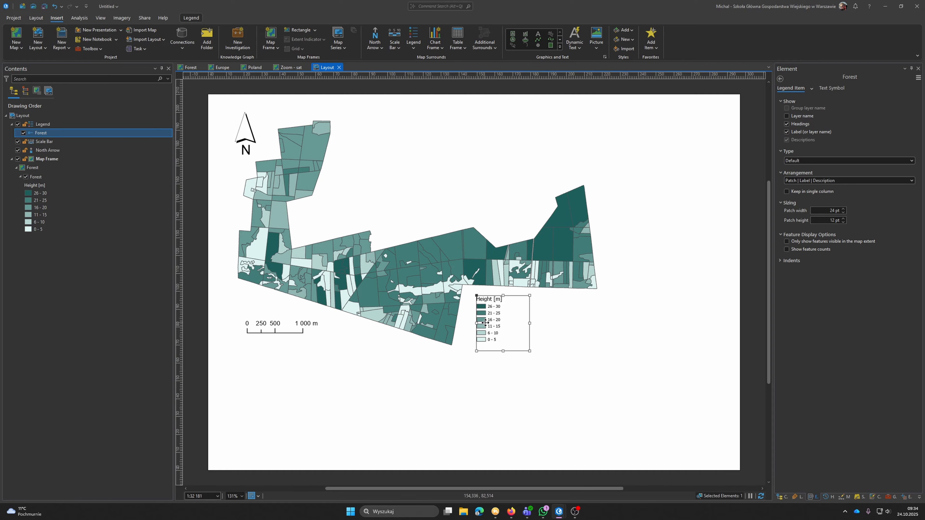
left_click_drag(486, 324, 503, 324)
left_click(289, 374)
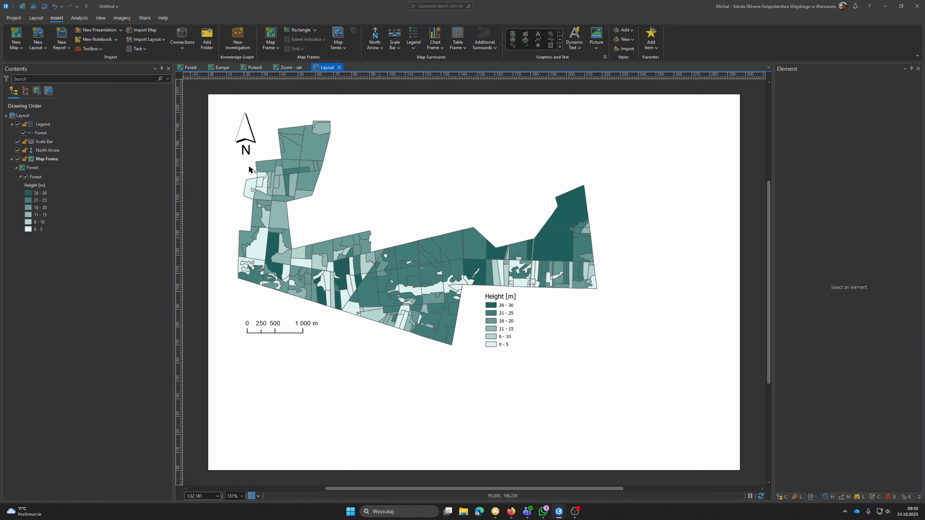
Insert a map frame of the Zoom - sat map above the middle of the forest, aligned with the north arrow's top
left_click(275, 50)
left_click(341, 48)
left_click(268, 50)
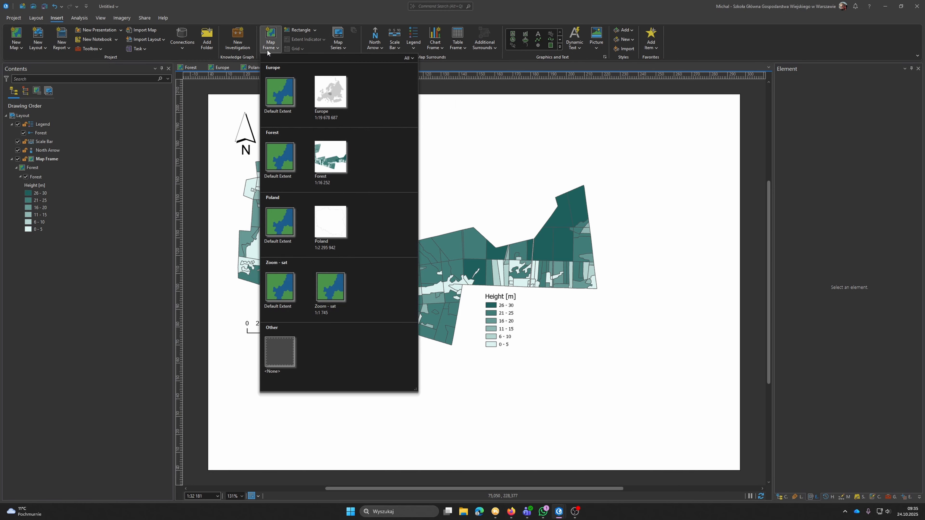
left_click(336, 287)
left_click_drag(404, 112, 517, 210)
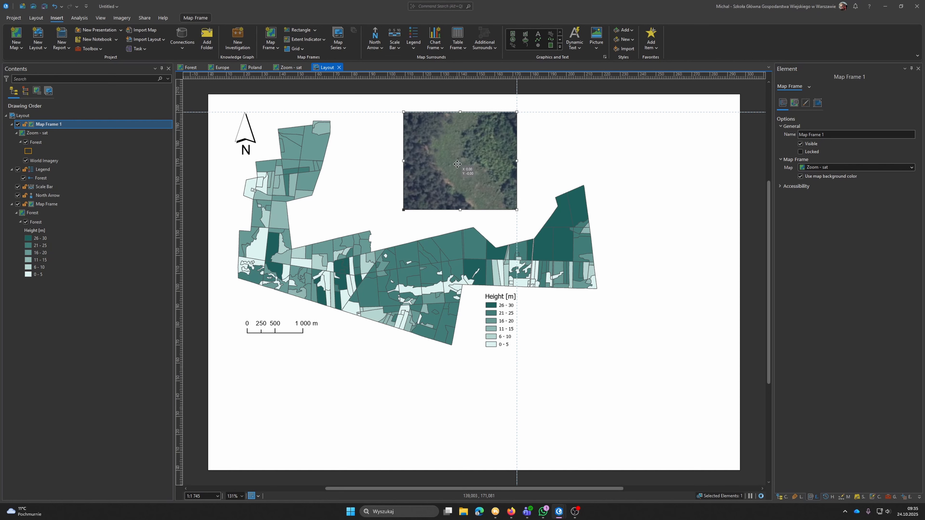
left_click_drag(458, 167, 453, 164)
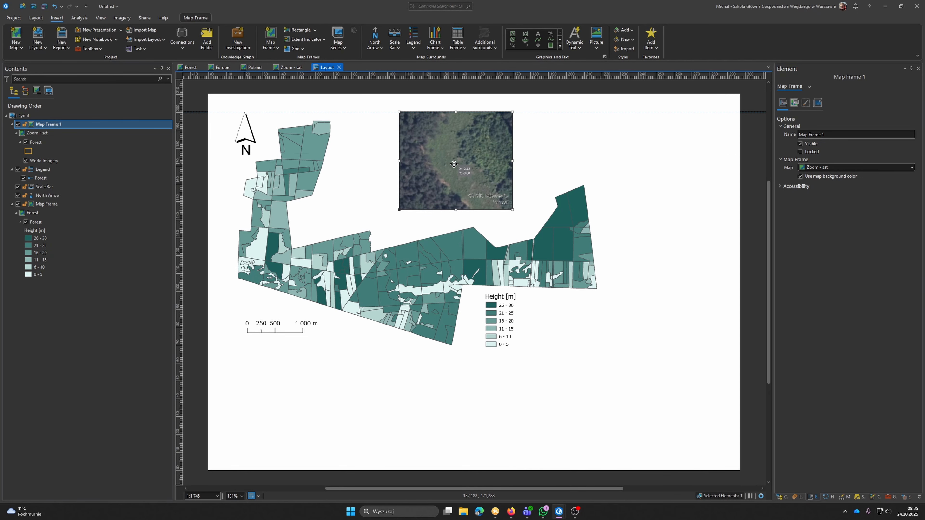
Activate the satellite map frame, zoom its map out to 1:8 394 around the forest clearings, and adjust the frame's size
double_click(440, 178)
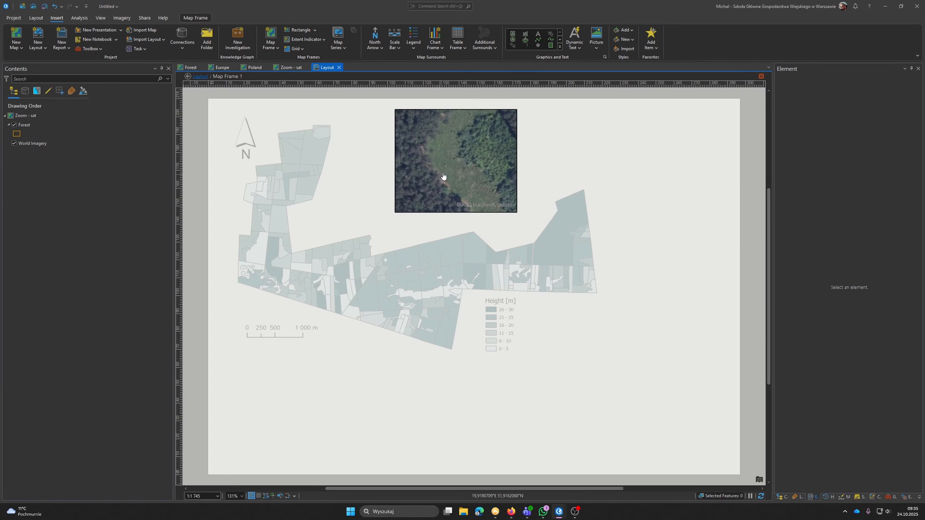
scroll(443, 176, "down", 5)
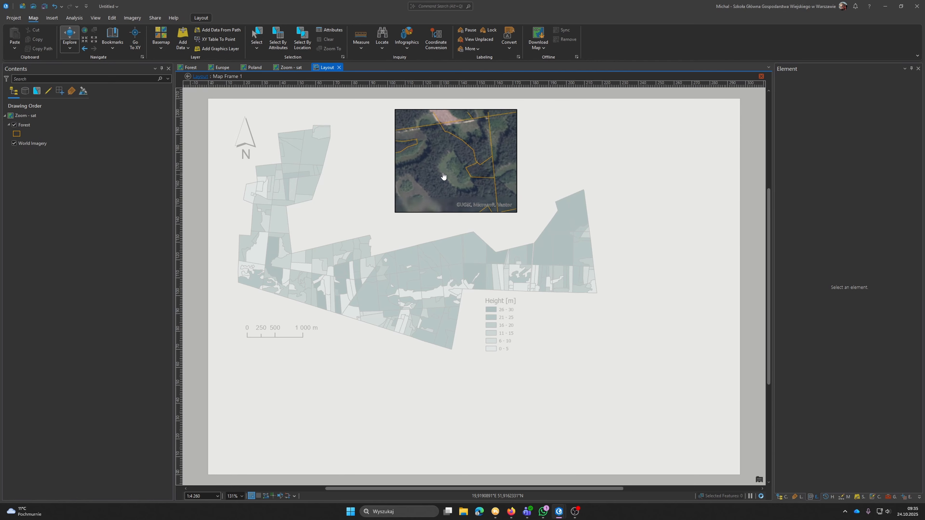
left_click_drag(458, 165, 460, 159)
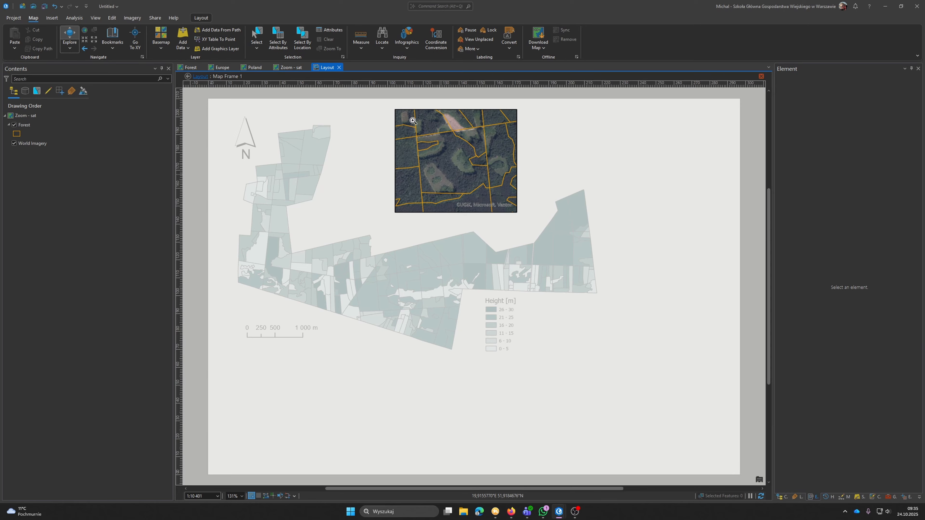
left_click_drag(409, 118, 502, 202)
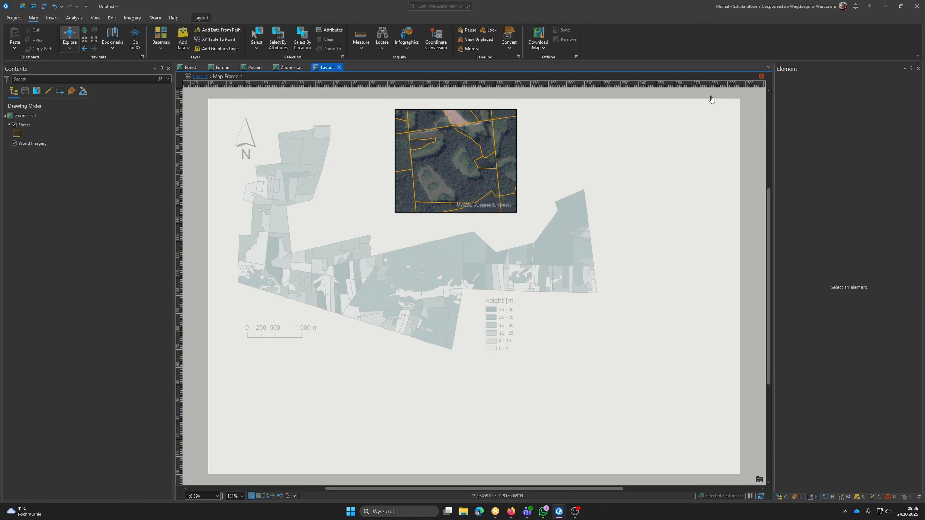
left_click(761, 75)
left_click_drag(517, 157, 478, 155)
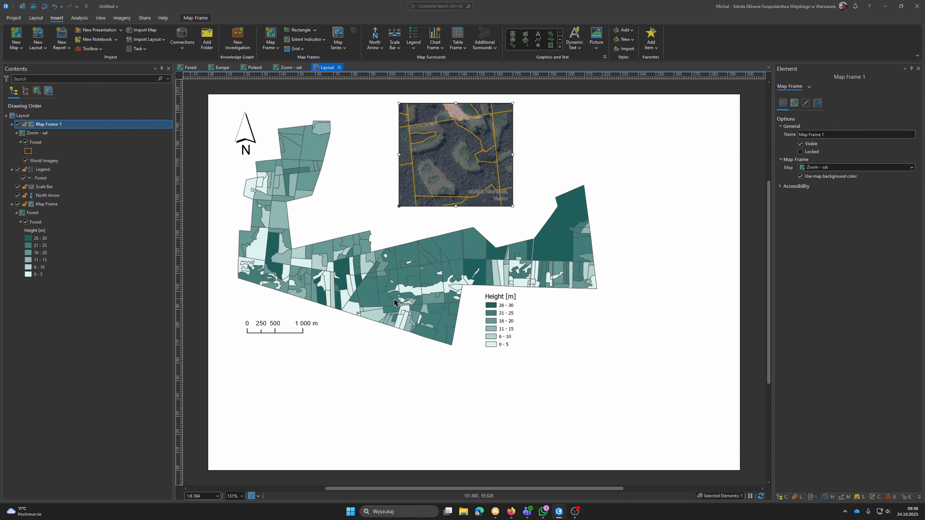
left_click(427, 272)
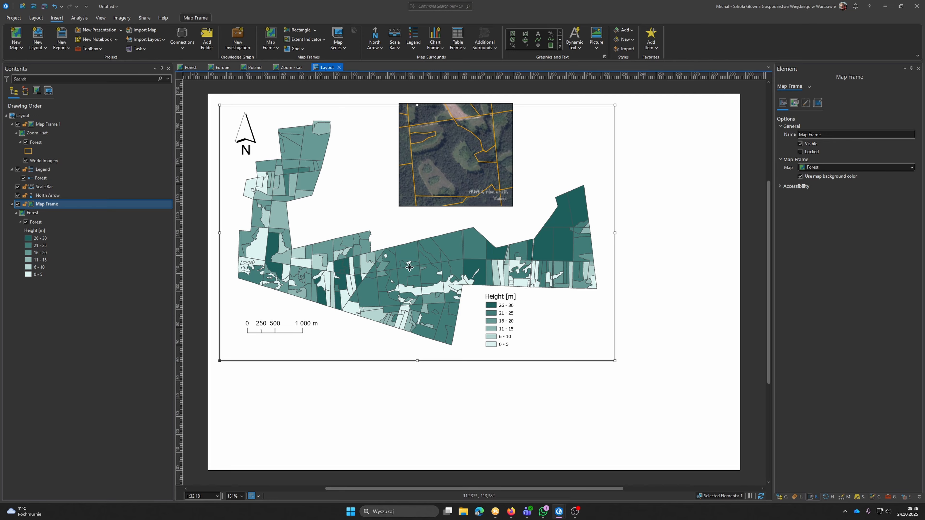
left_click(319, 40)
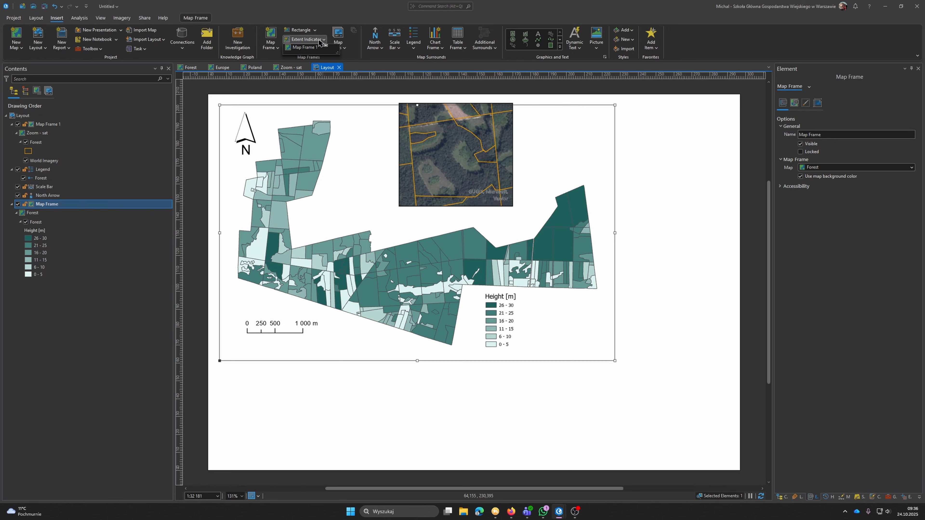
left_click(310, 48)
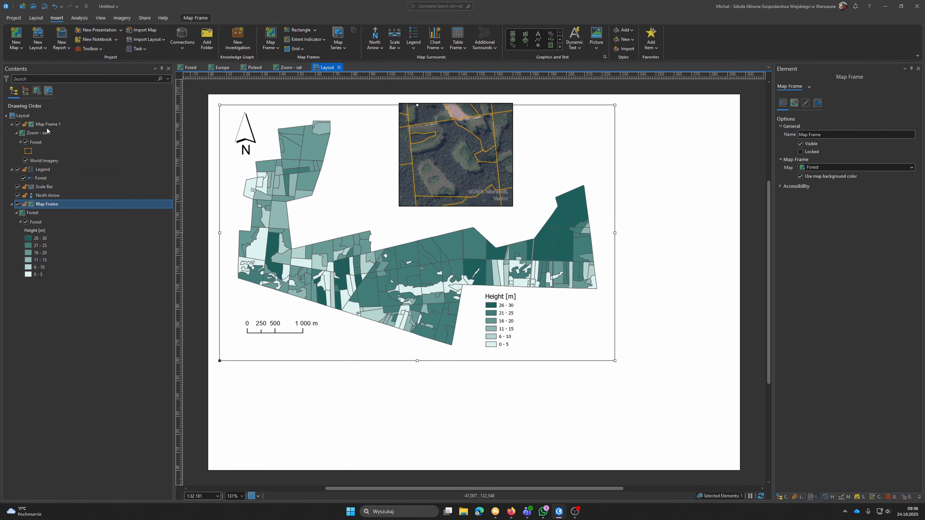
left_click(18, 204)
left_click(17, 204)
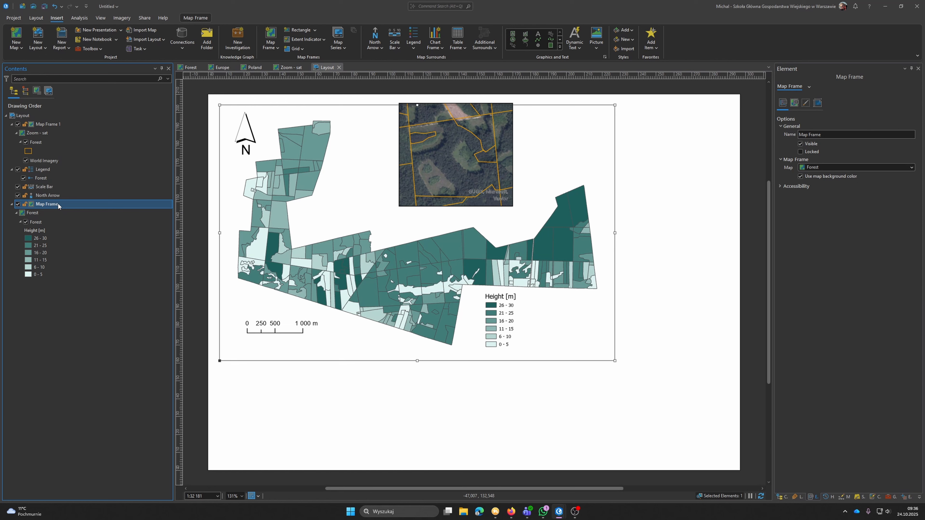
Rename the main forest map's frame to "Forest"
left_click(58, 204)
type("For")
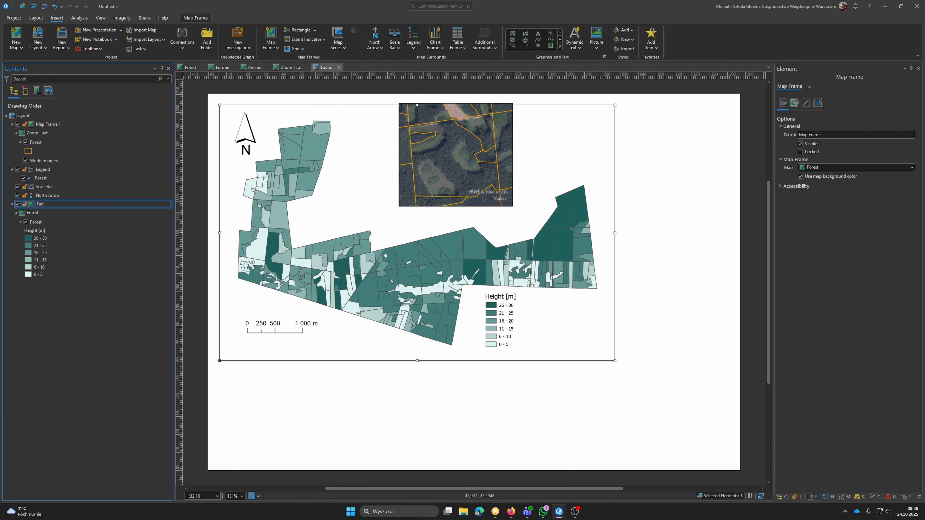
type("est")
key("Return")
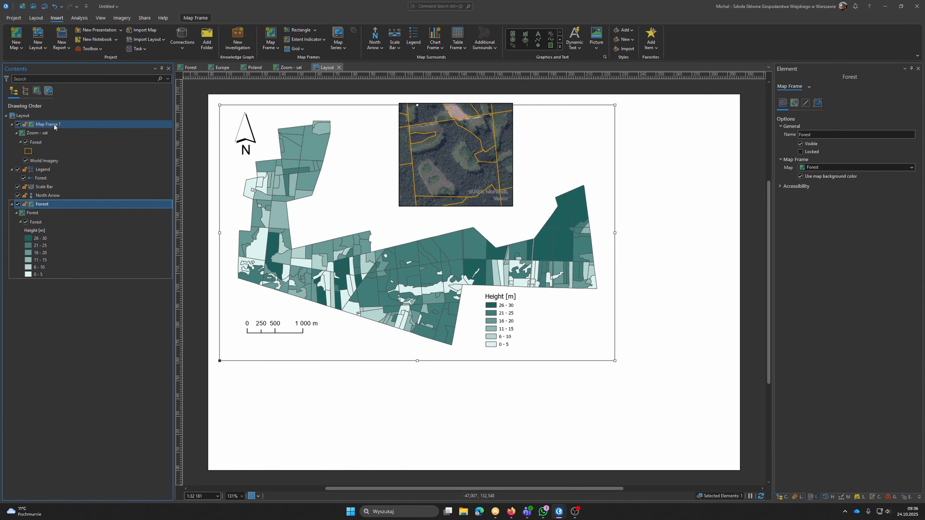
Rename the satellite map's frame to "Zoom sat"
left_click(54, 125)
left_click(60, 125)
type("Zo")
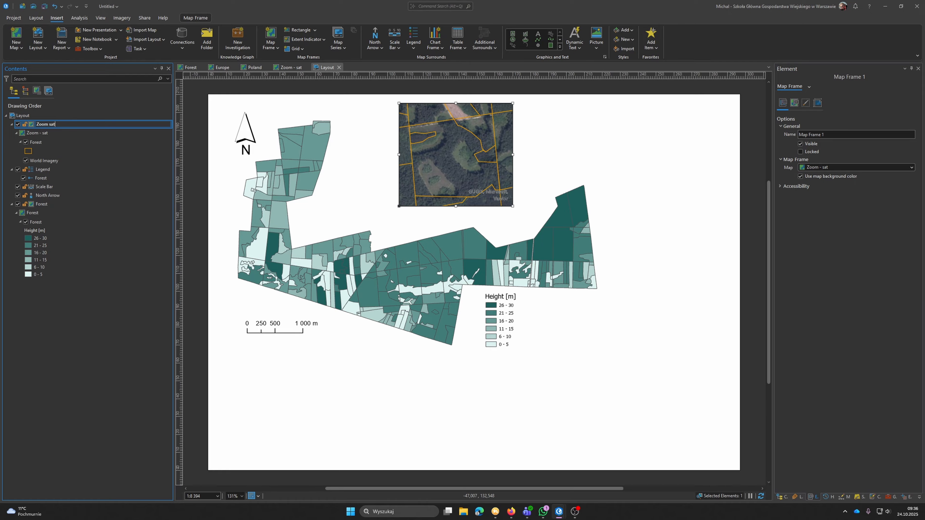
type("om sat")
key("Return")
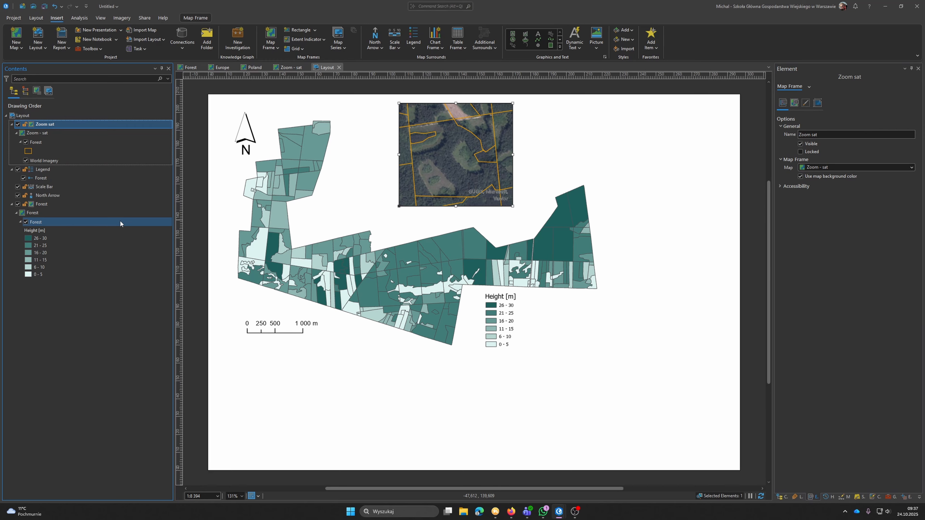
Add an extent indicator for the Zoom sat frame to the Forest map frame
left_click(277, 193)
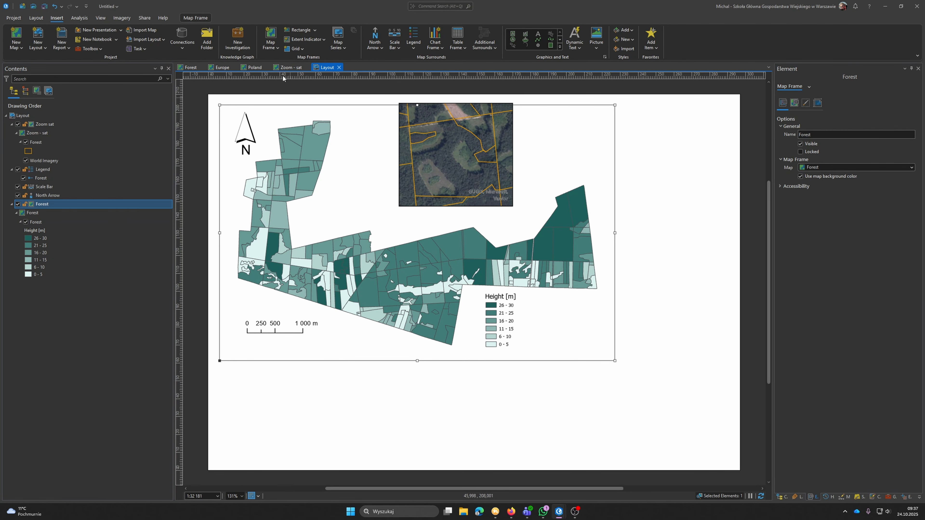
left_click(324, 40)
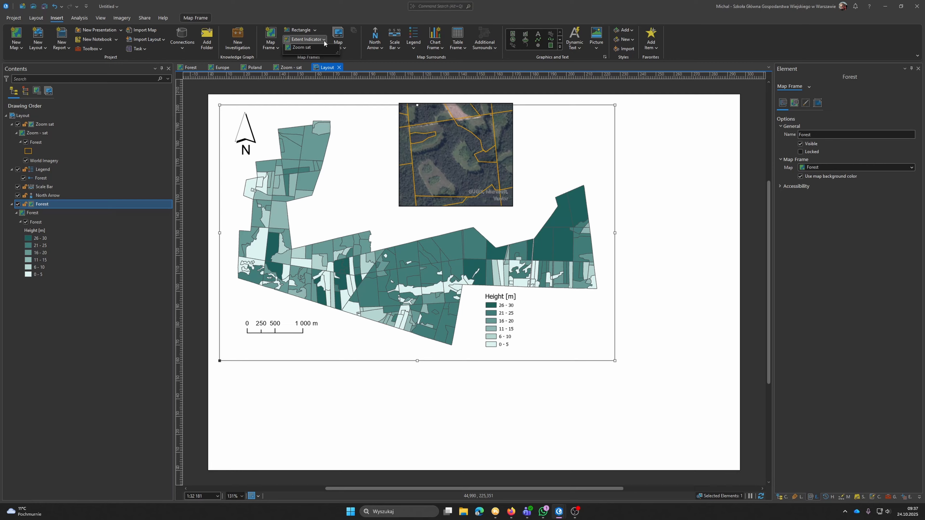
left_click(304, 47)
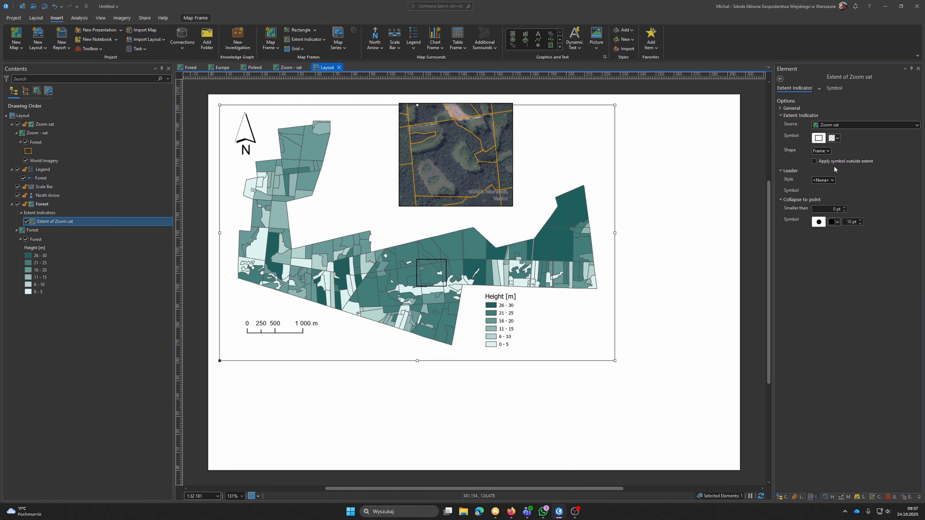
Give the Zoom sat extent indicator a red outline and increase its outline width
left_click(820, 138)
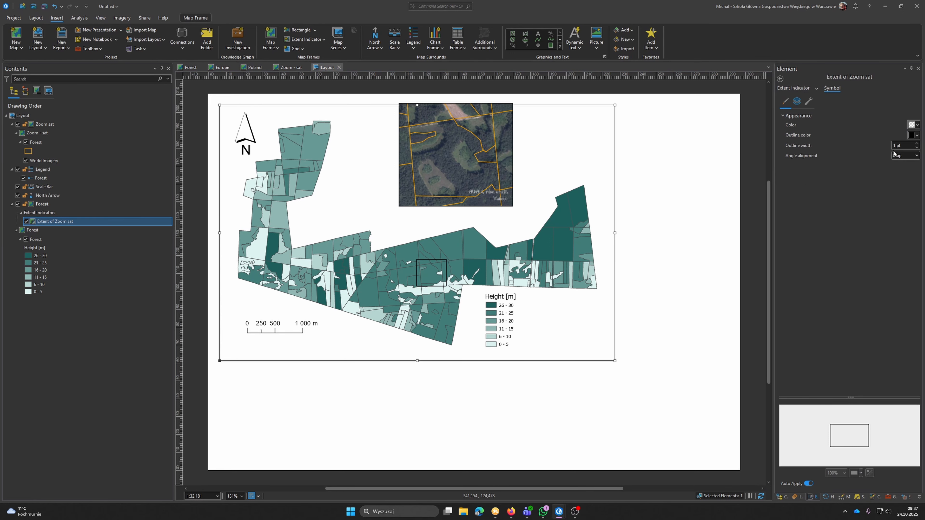
left_click(916, 135)
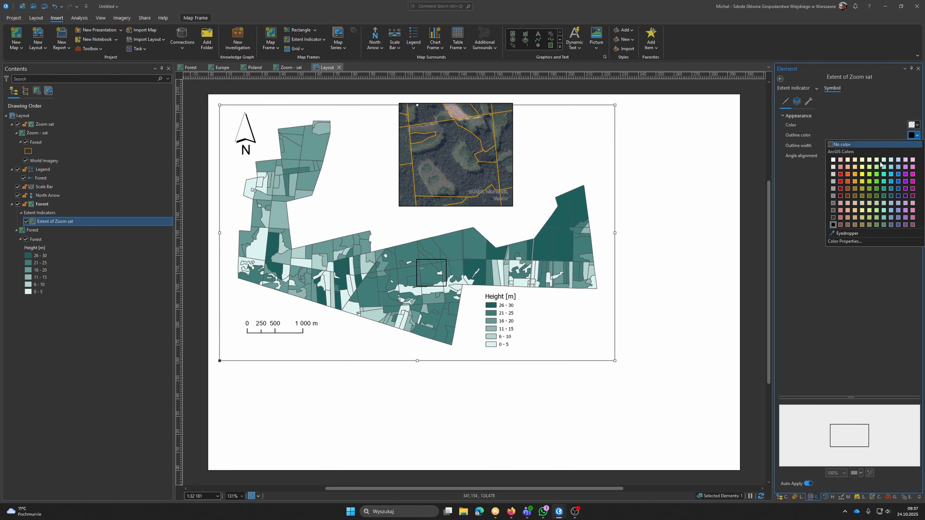
left_click(840, 174)
left_click(917, 147)
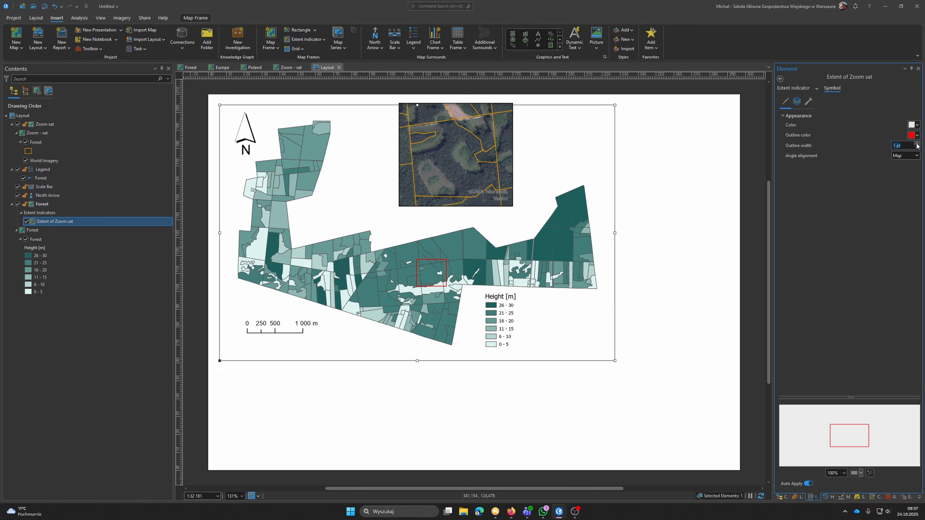
Set the Zoom sat map frame's border to red with a width of 2 pt
left_click(442, 175)
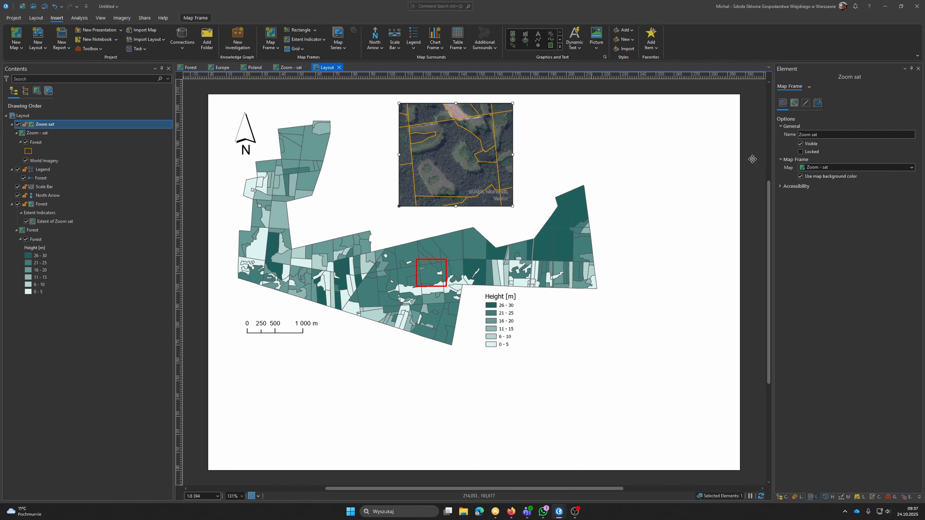
left_click(805, 104)
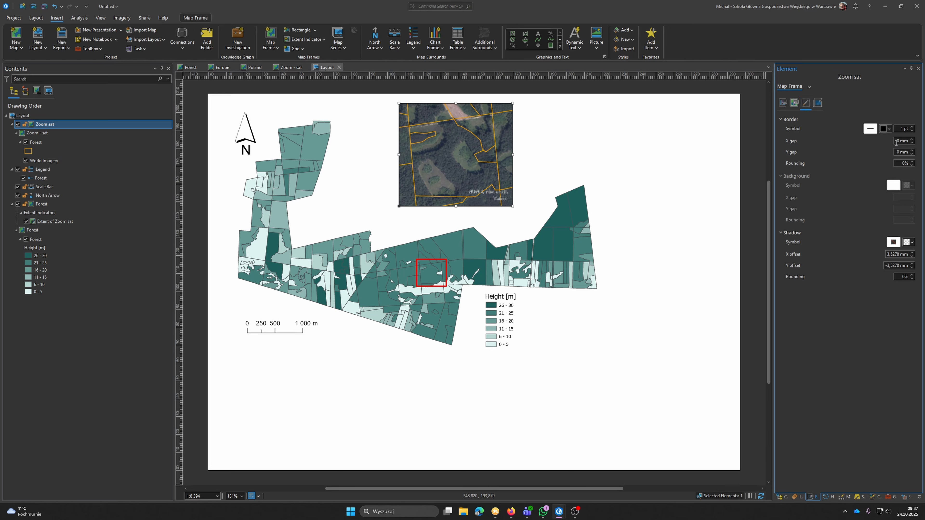
left_click(886, 129)
left_click(841, 167)
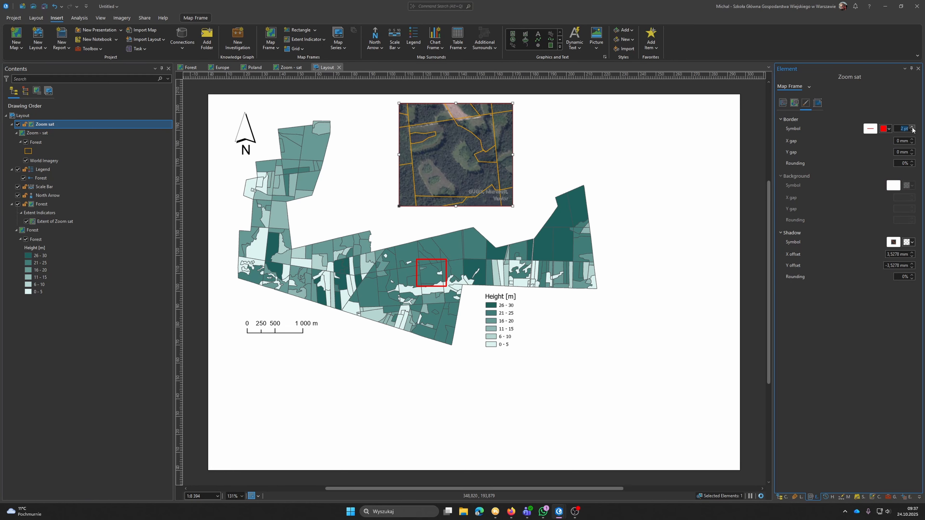
left_click(661, 326)
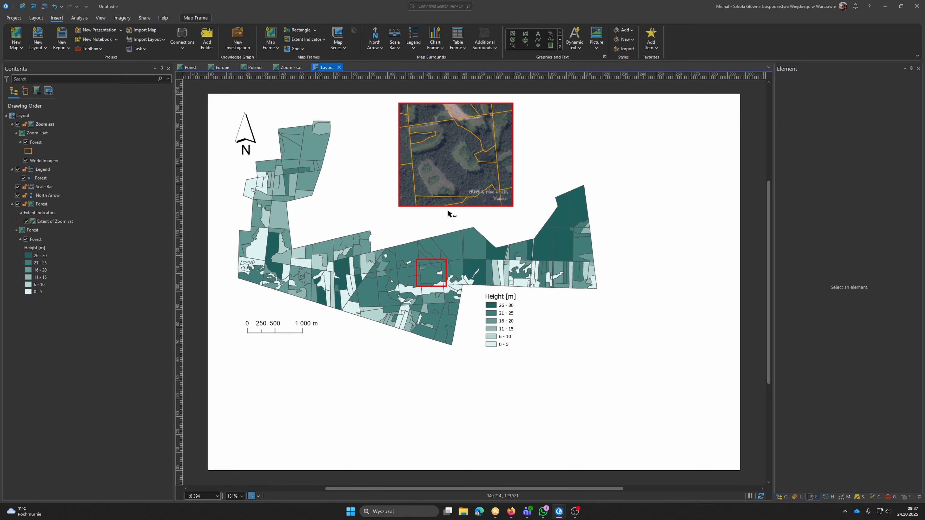
left_click(456, 120)
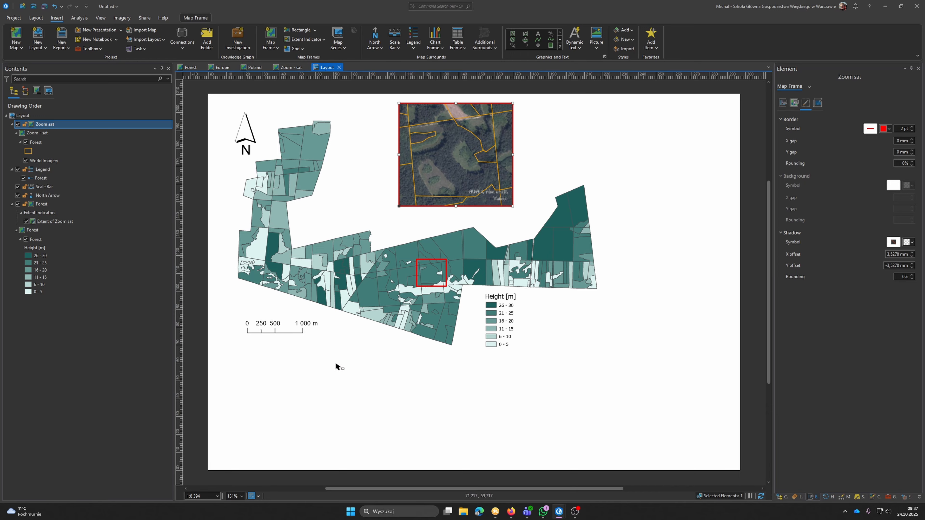
left_click(338, 370)
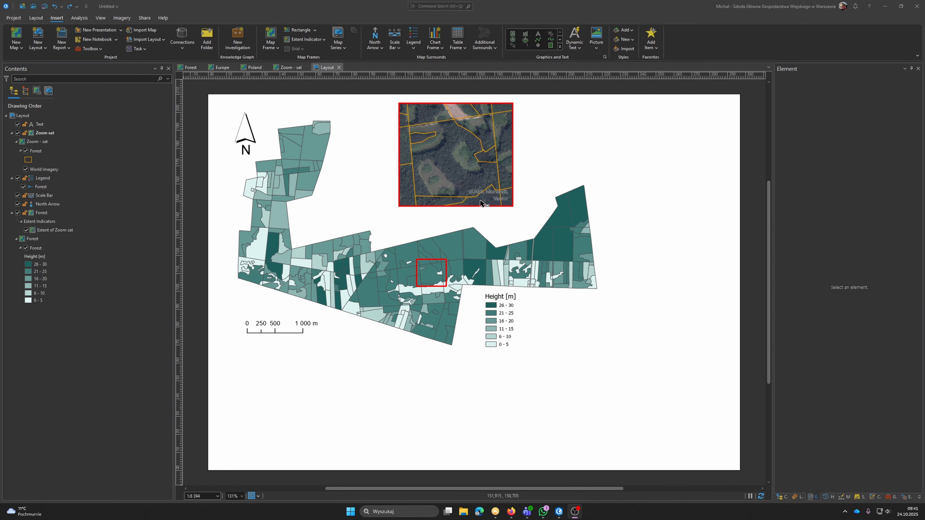
Insert the layout's Service Layer Credits dynamic text in the empty area below and beyond the forest's eastern end
left_click(484, 181)
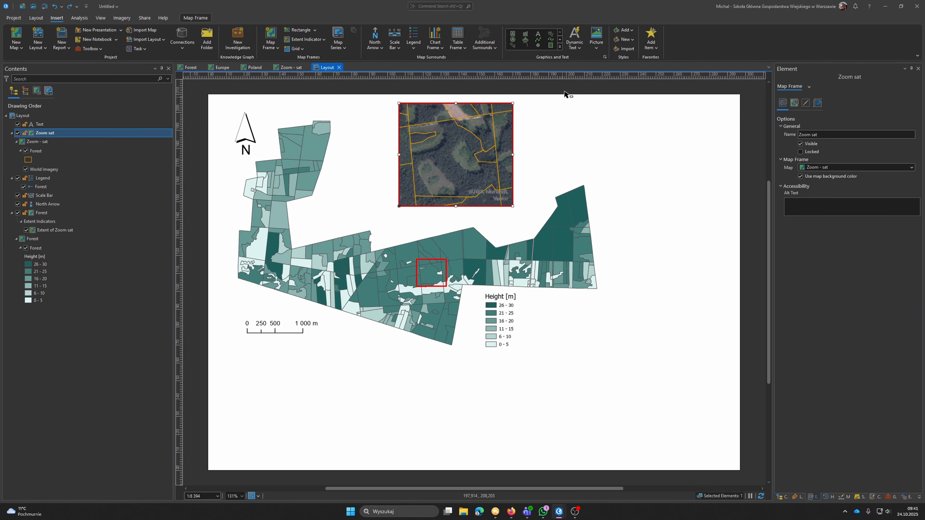
left_click(578, 48)
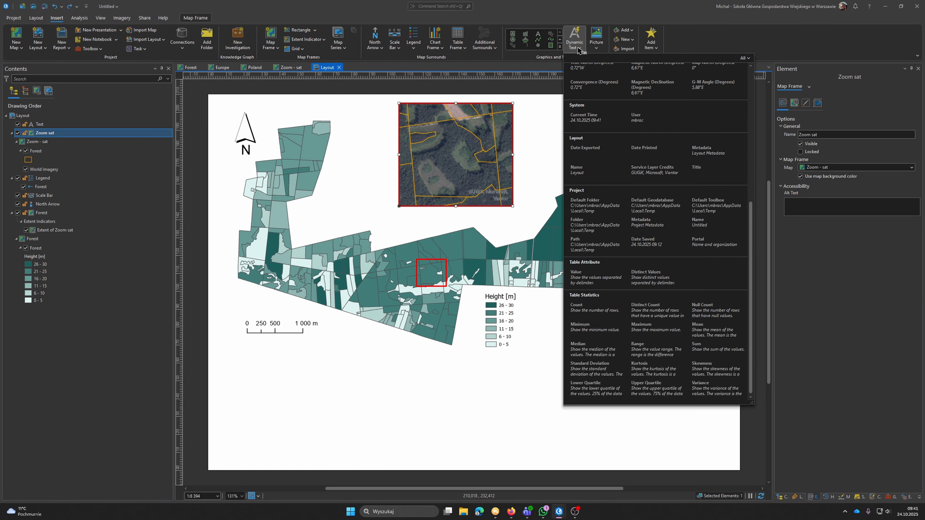
left_click(647, 173)
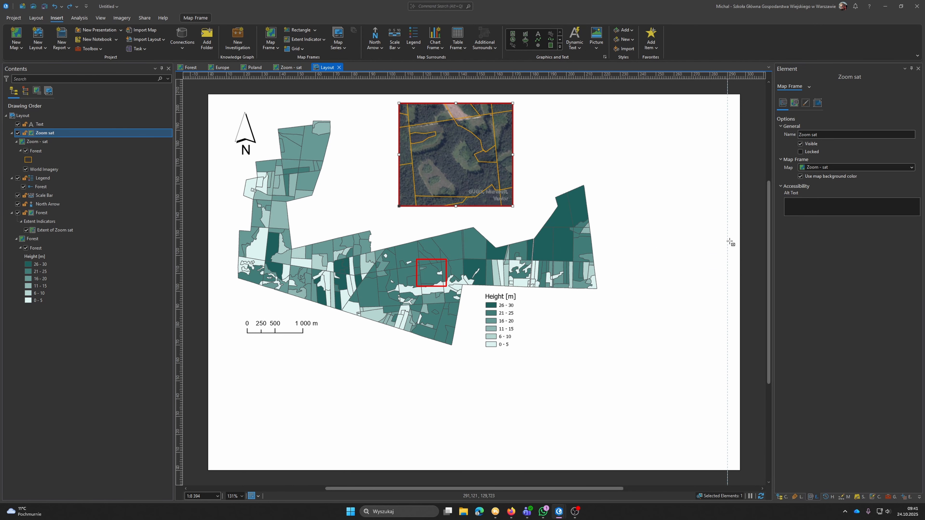
left_click_drag(644, 326, 728, 361)
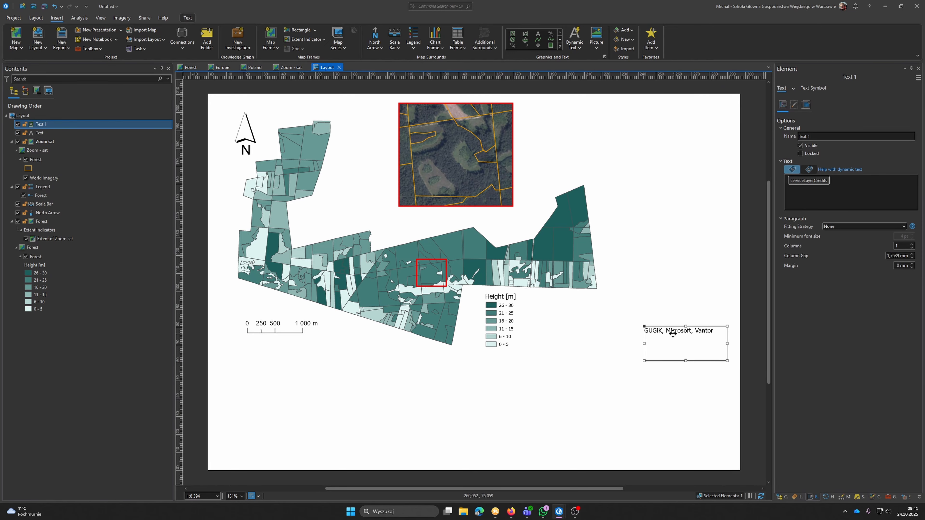
Shift the service layer credits text slightly lower on the page and turn off its visibility
left_click_drag(673, 333, 676, 360)
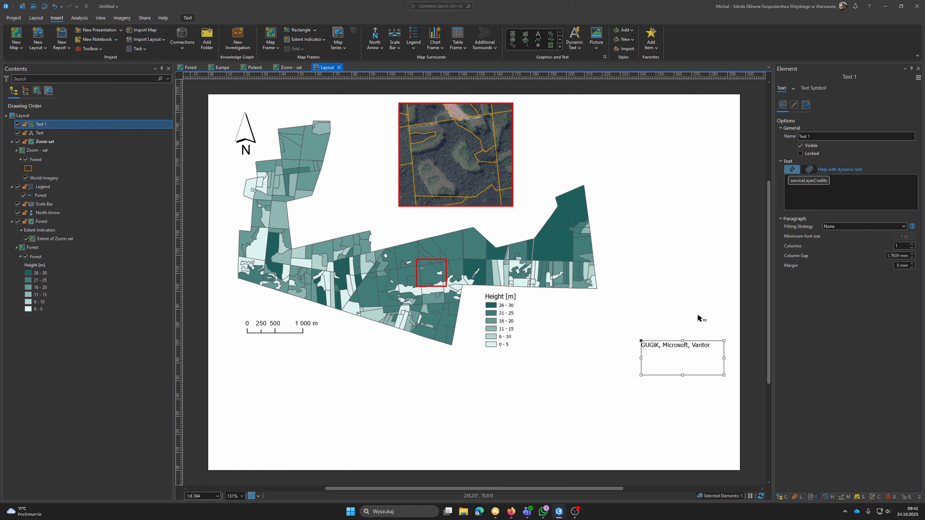
left_click(801, 147)
left_click(466, 211)
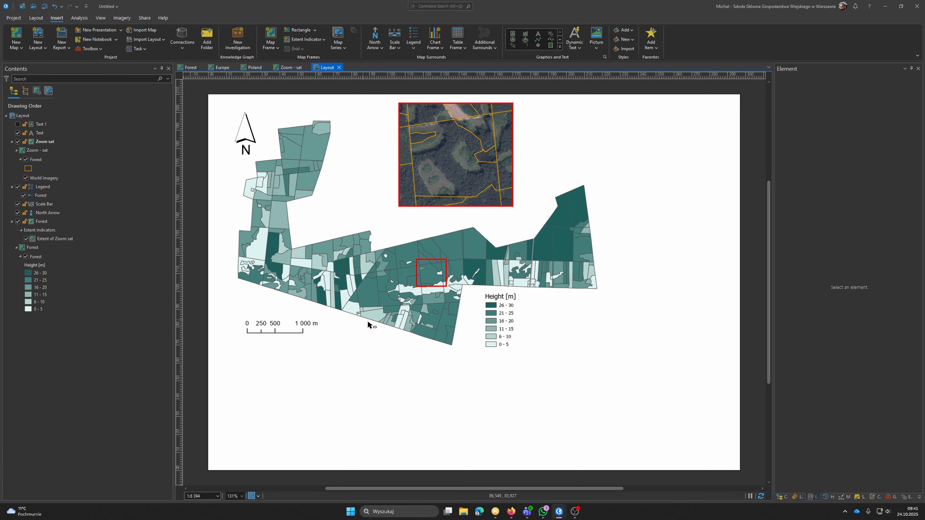
Activate the Zoom sat map frame and pan its imagery to check how the extent indicator on the forest map follows
left_click(45, 141)
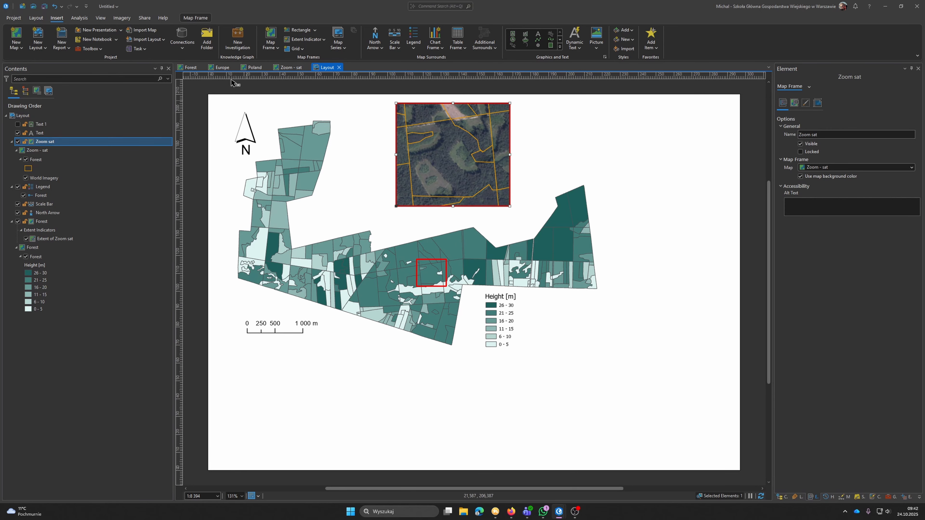
double_click(432, 156)
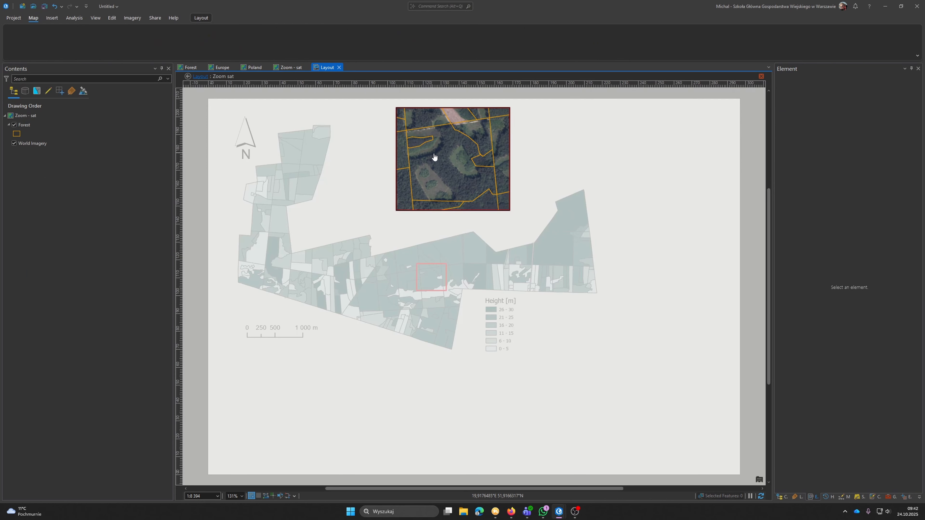
scroll(435, 158, "up", 2)
left_click_drag(437, 158, 491, 143)
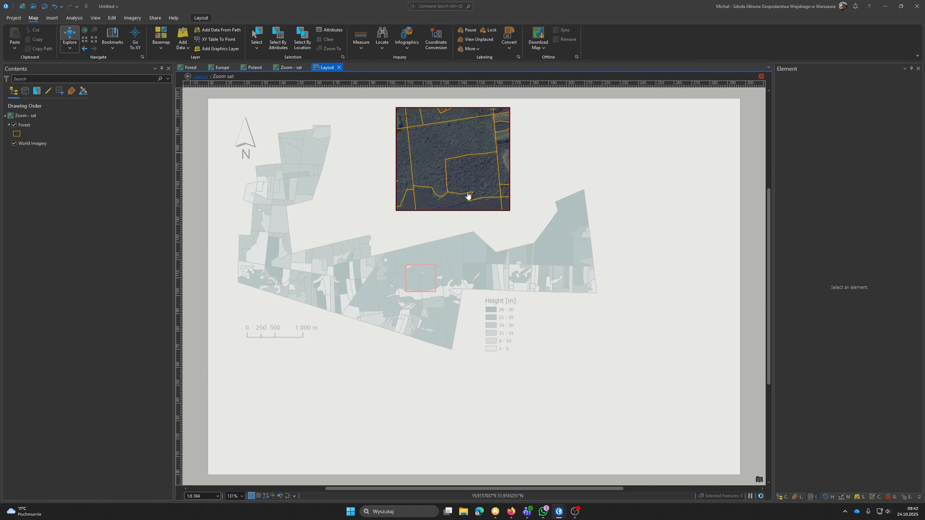
mouse_move(414, 274)
left_mouse_down()
mouse_move(403, 277)
mouse_move(421, 273)
mouse_move(426, 283)
left_mouse_up()
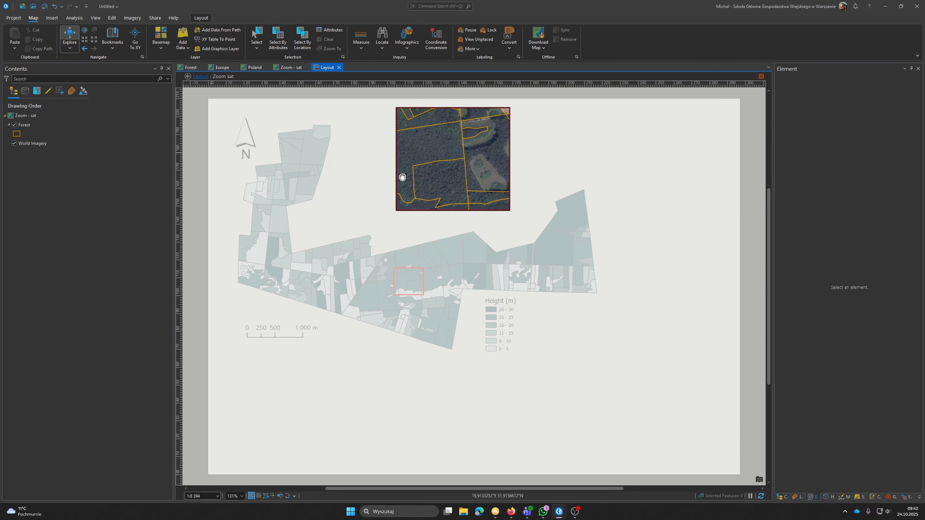
left_click_drag(456, 158, 439, 156)
key("Escape")
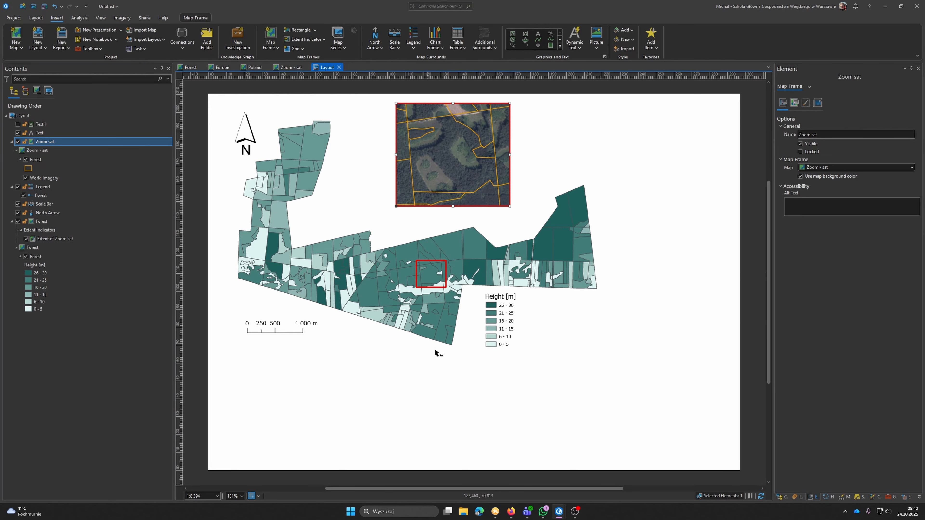
left_click(407, 383)
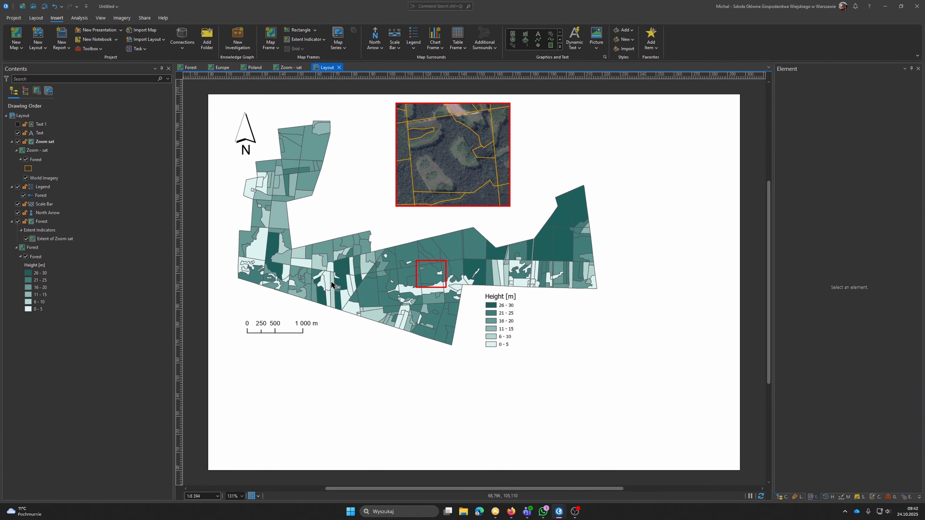
Insert a rectangular Europe map frame, align it with the page's upper-right corner and reduce its height
left_click(275, 47)
left_click(337, 96)
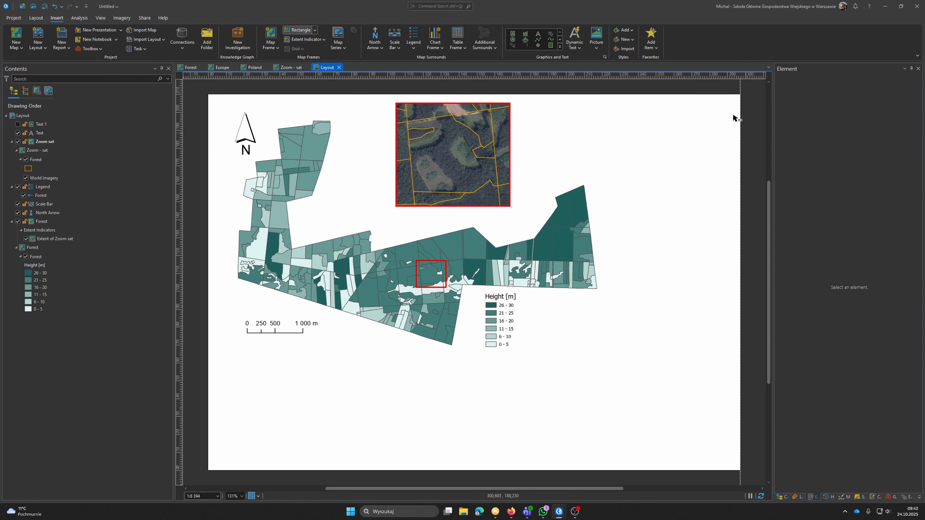
left_click_drag(732, 103, 559, 312)
left_click_drag(638, 234, 645, 224)
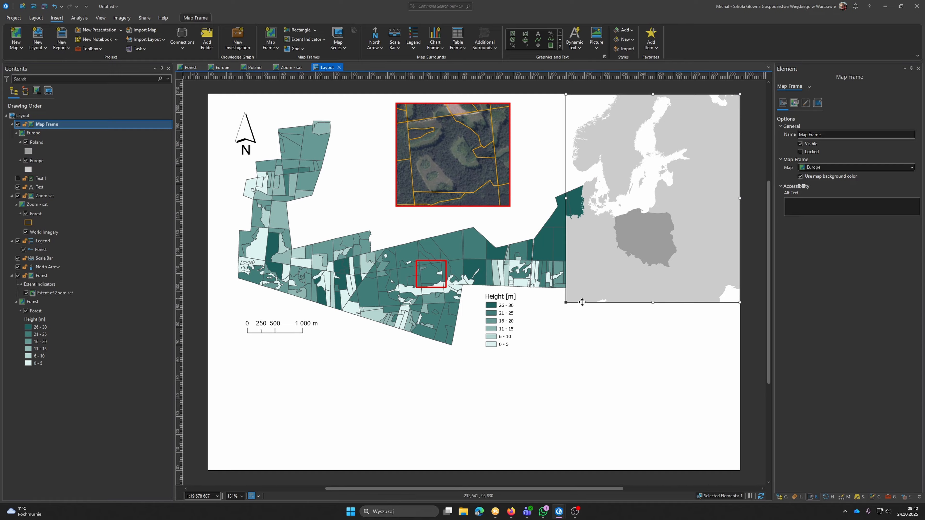
left_click_drag(566, 303, 564, 282)
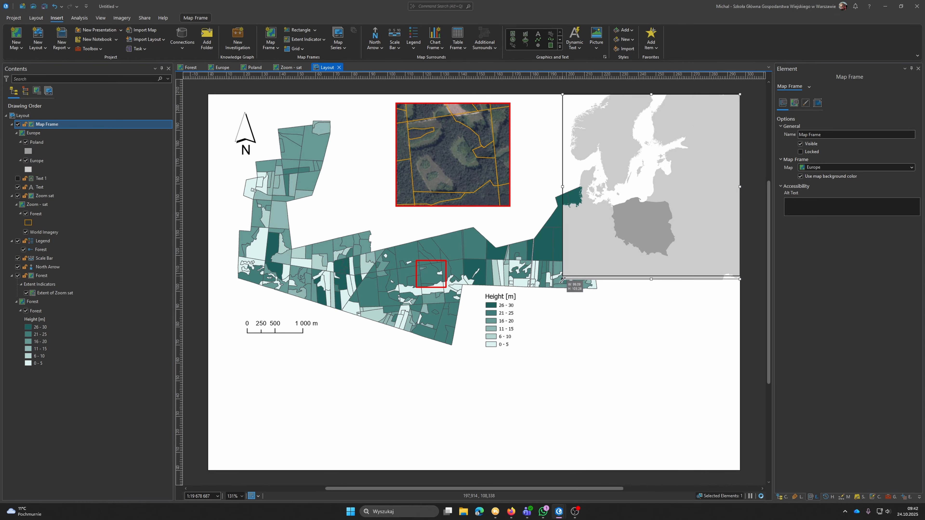
Fit the Europe layer in its map frame, enlarge it and shift it toward the frame's upper-right corner
double_click(660, 210)
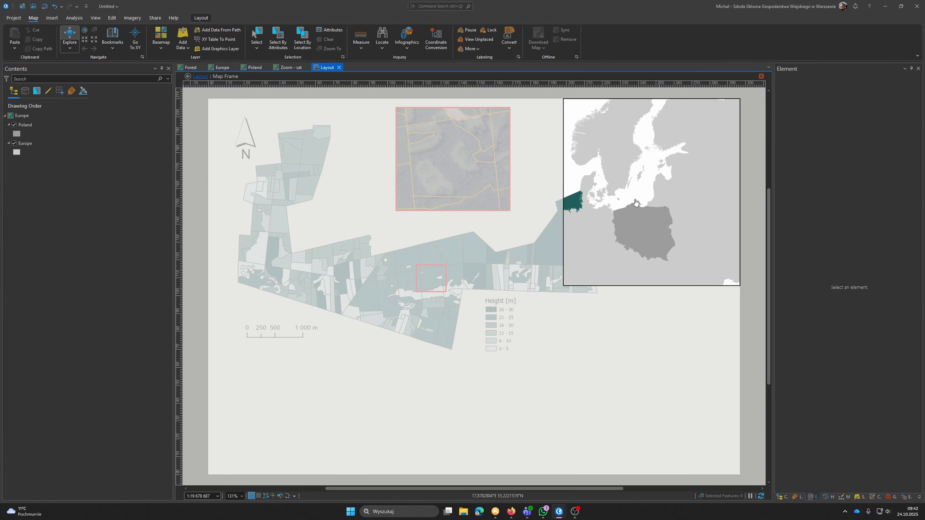
left_click(27, 145)
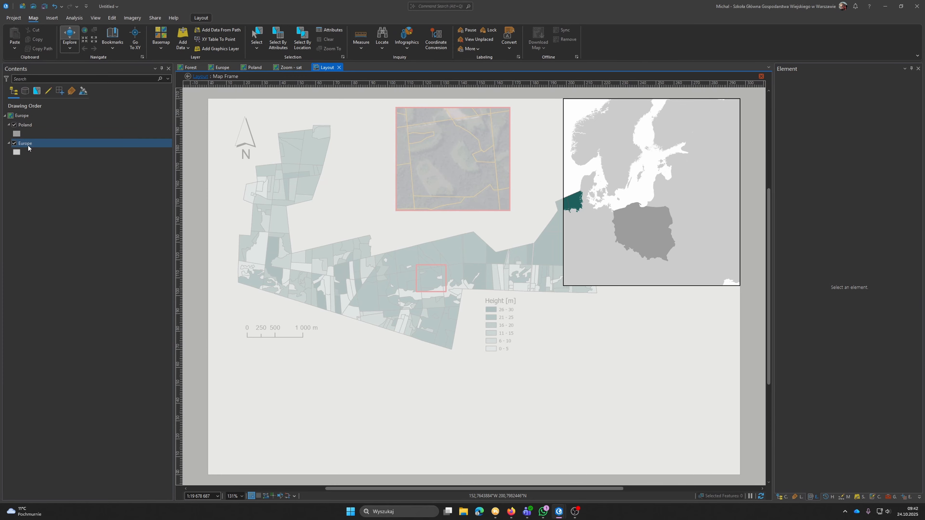
left_click(28, 146)
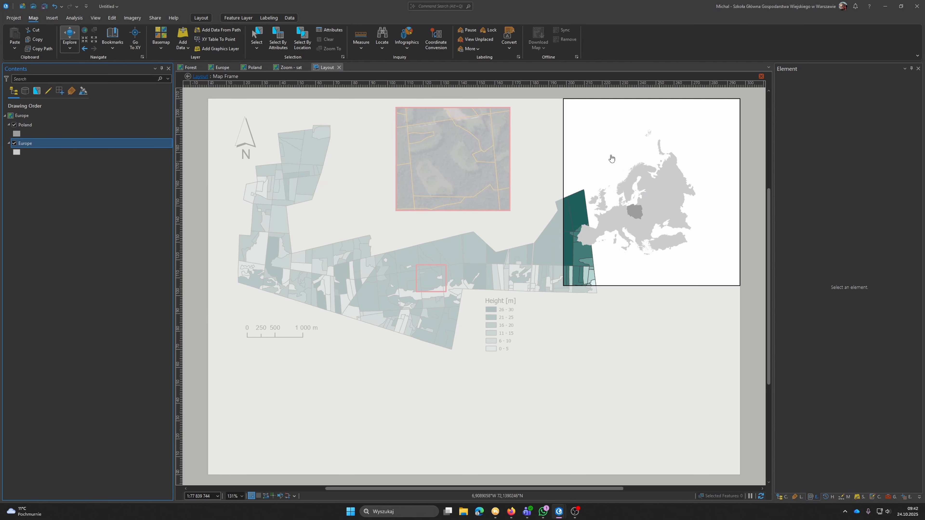
left_click_drag(583, 136, 689, 260)
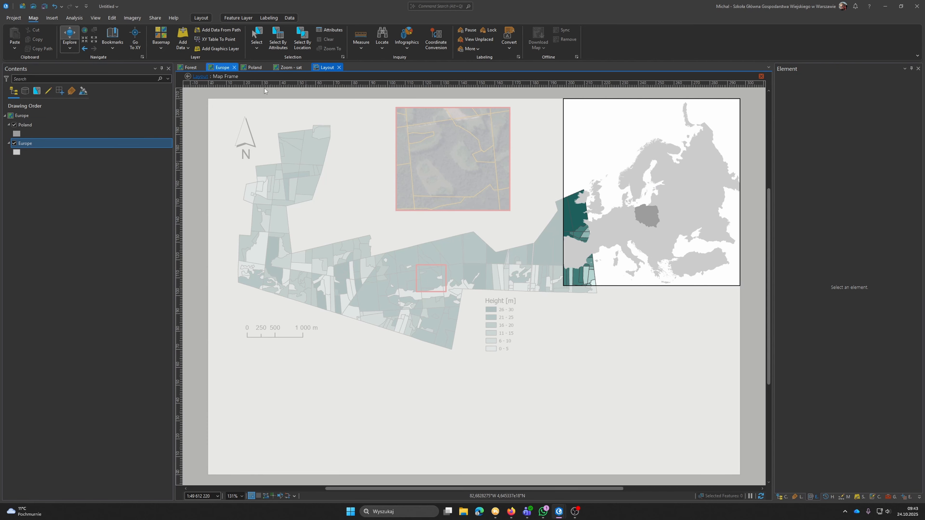
left_click_drag(655, 222, 684, 193)
left_click(761, 76)
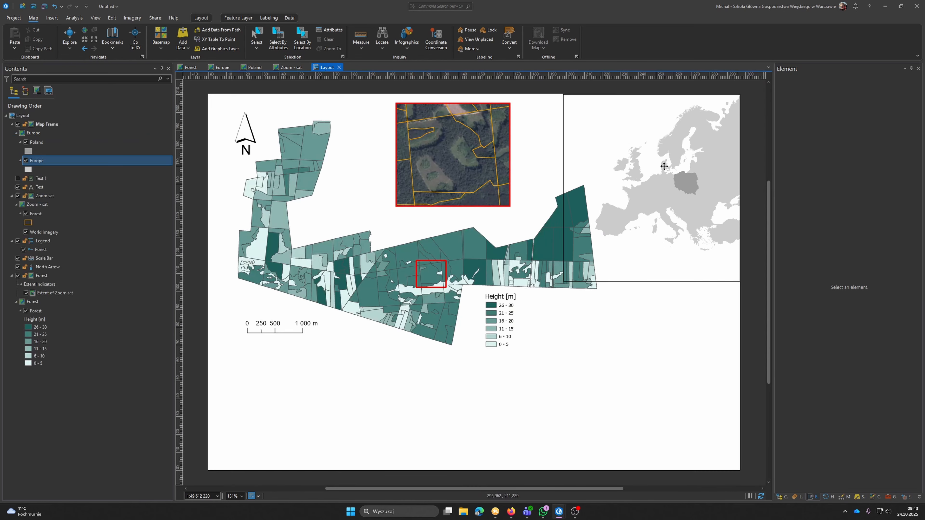
Remove the Europe map frame's visible border by setting its width to 0 pt
left_click(622, 264)
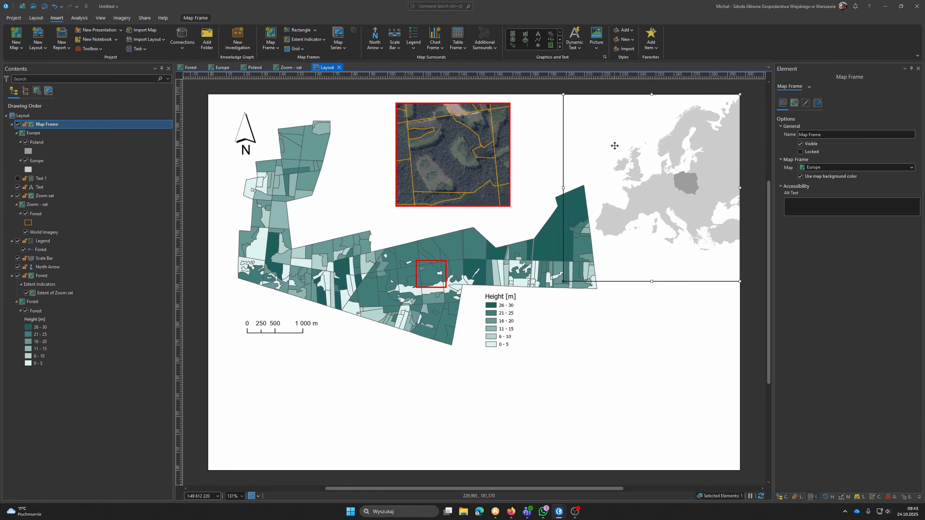
right_click(662, 260)
left_click(672, 267)
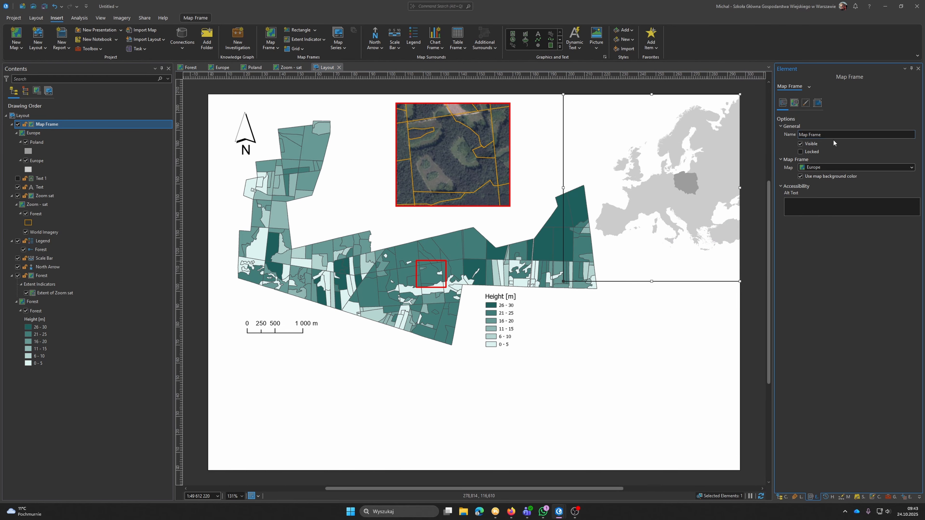
left_click(806, 103)
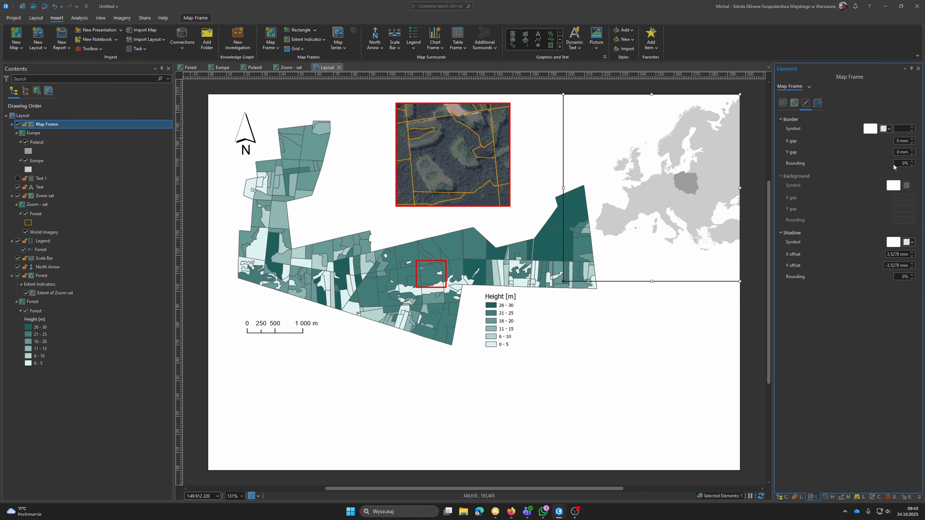
left_click(712, 345)
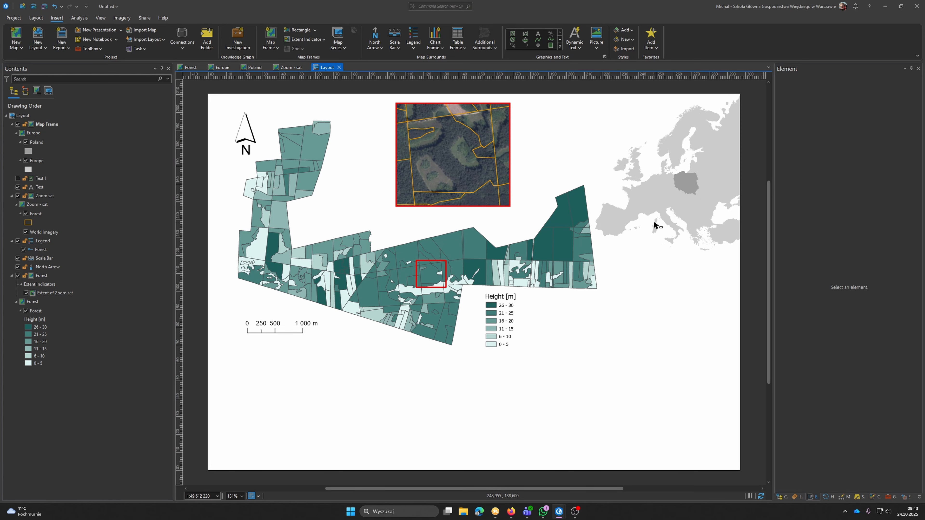
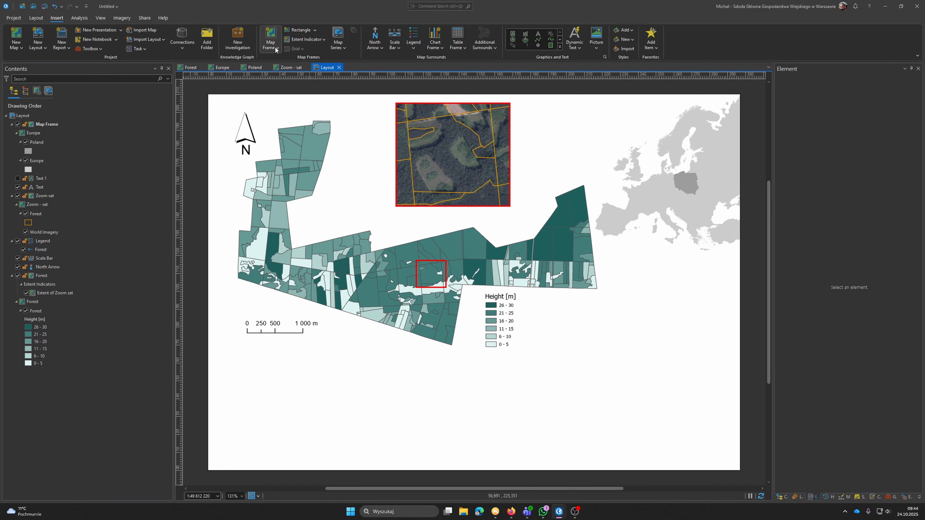
Insert a rectangular Poland map frame below the Europe map and snap it to the page's right edge
left_click(270, 42)
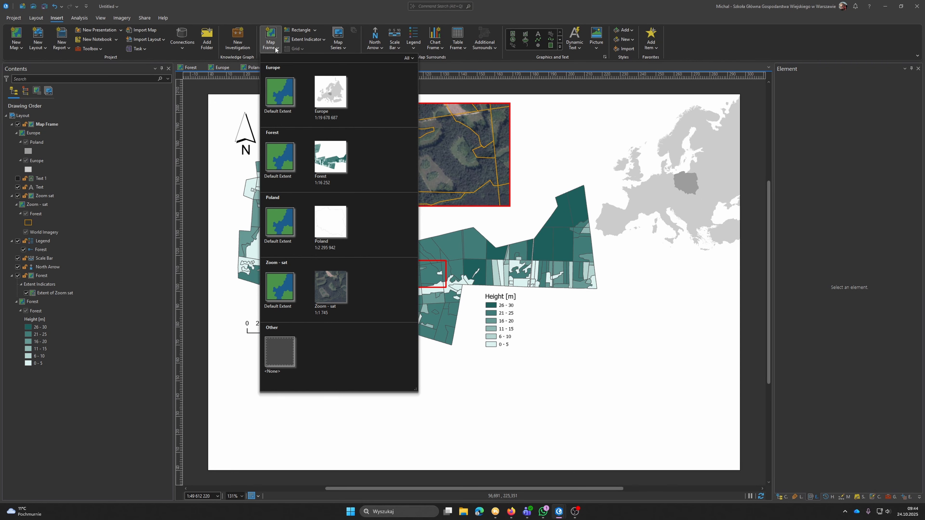
left_click(326, 228)
left_click_drag(614, 258, 739, 364)
left_click_drag(614, 356, 604, 360)
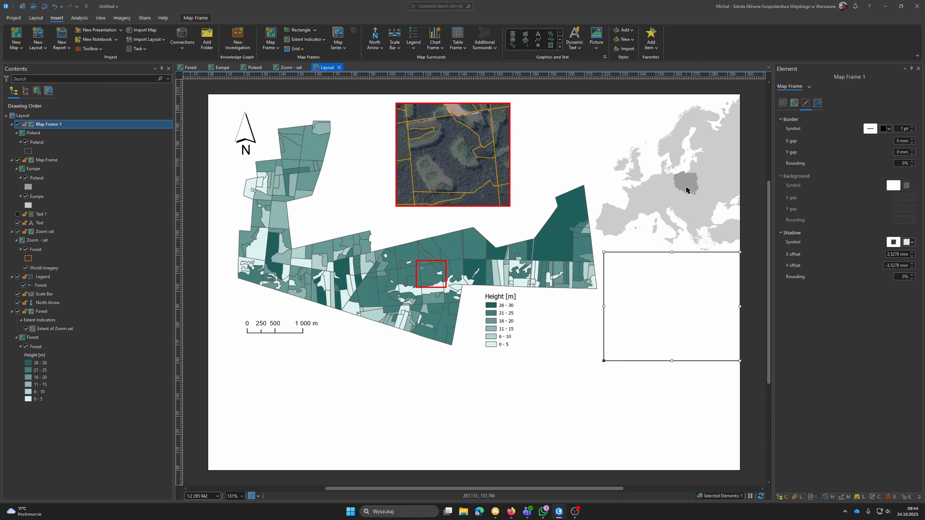
Rename the Europe map's frame to "Europe"
left_click(688, 189)
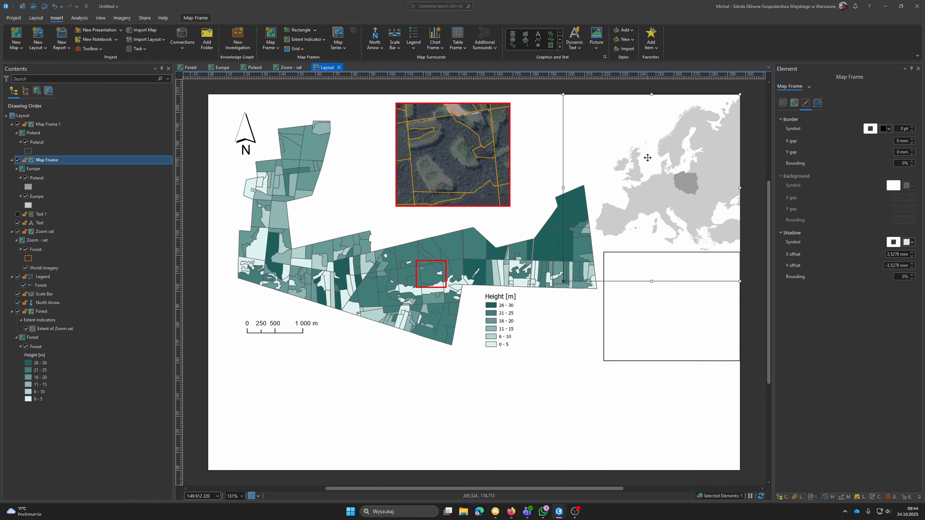
left_click(56, 160)
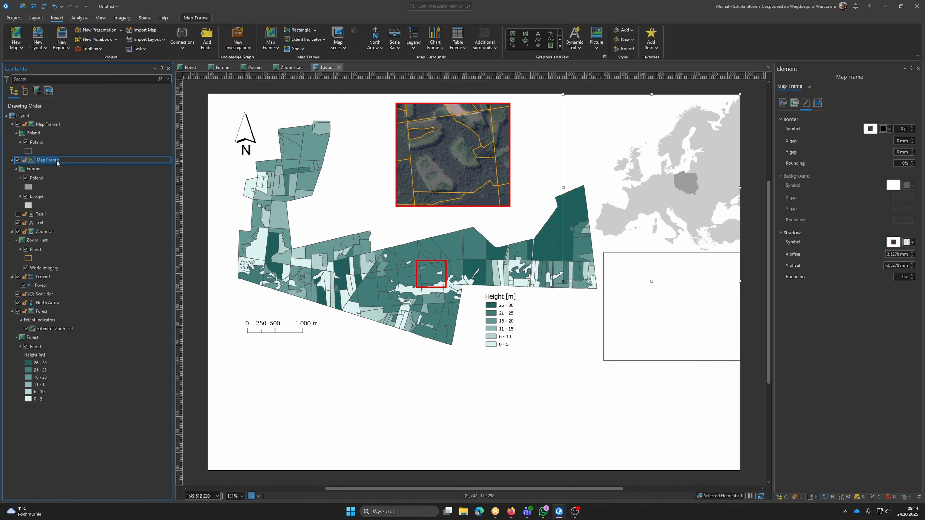
type("Europe")
key("Return")
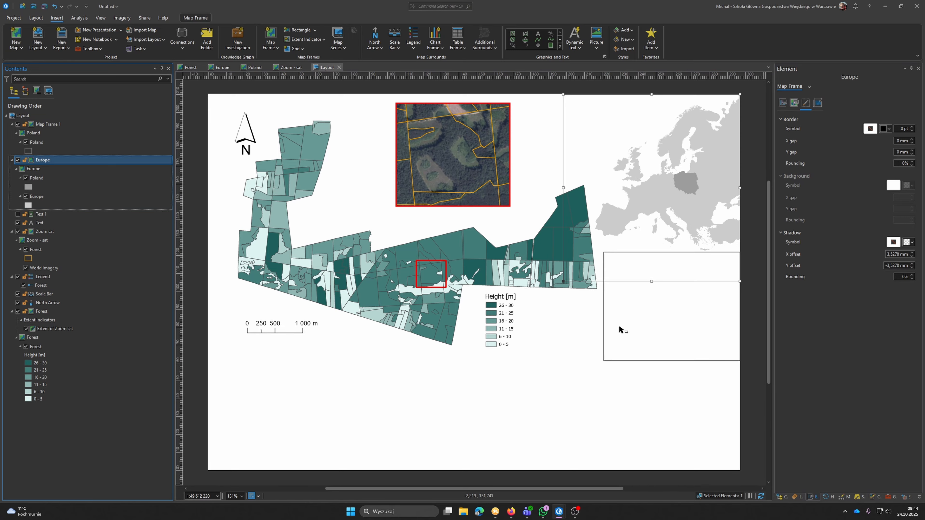
Rename the Poland map's frame to "Poland"
left_click(627, 317)
left_click(54, 125)
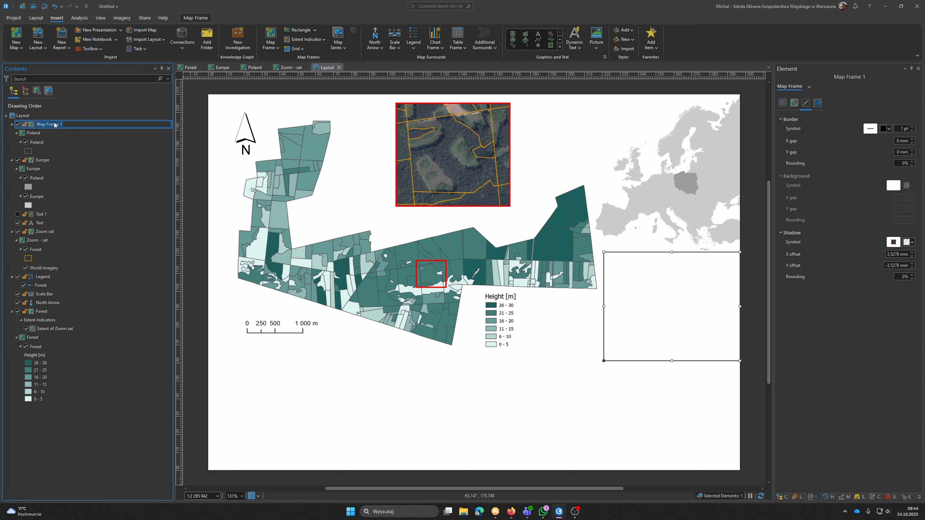
type("Poland")
key("Return")
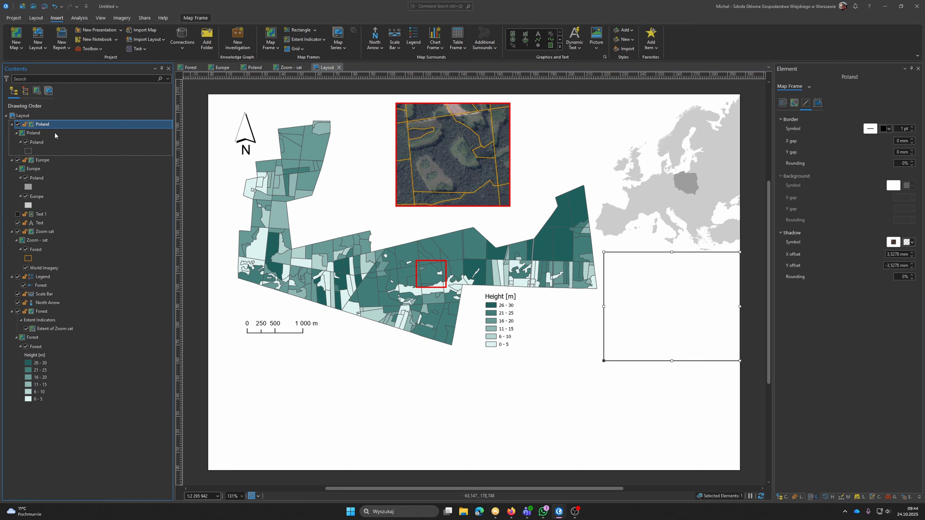
Activate the Poland map frame, zoom it to the full extent of the Poland layer, and close the activated view
left_click(46, 162)
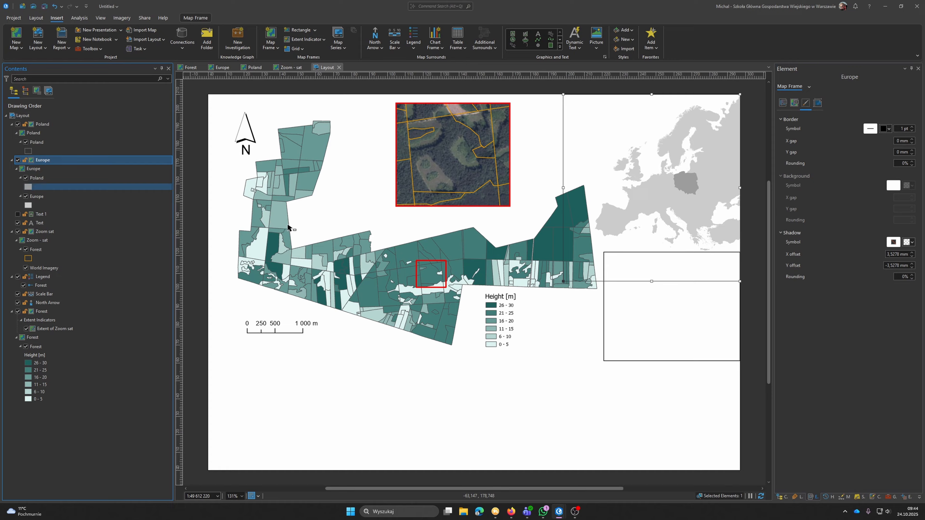
left_click(640, 301)
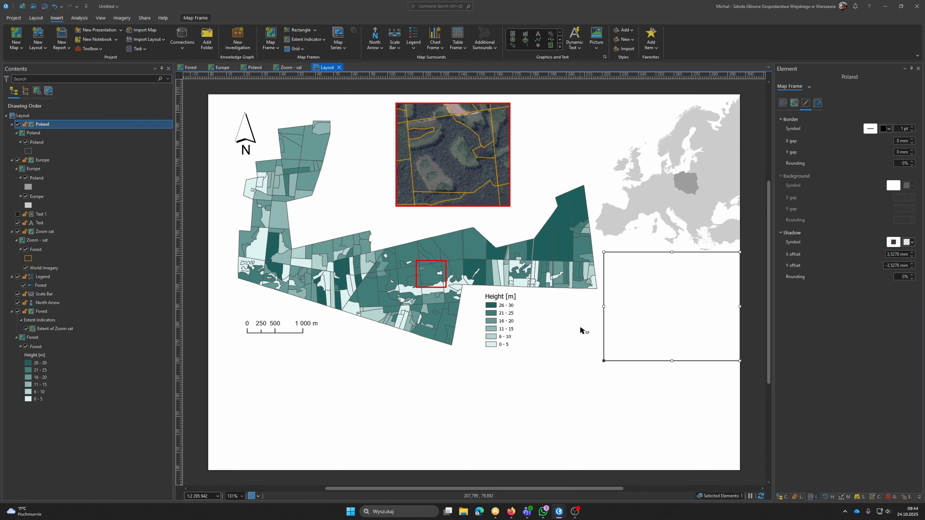
double_click(616, 319)
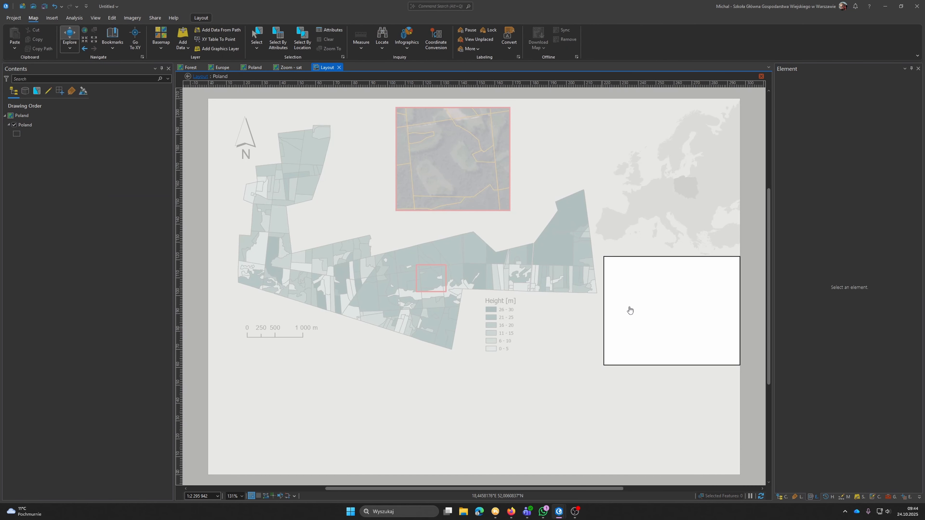
left_click(28, 126)
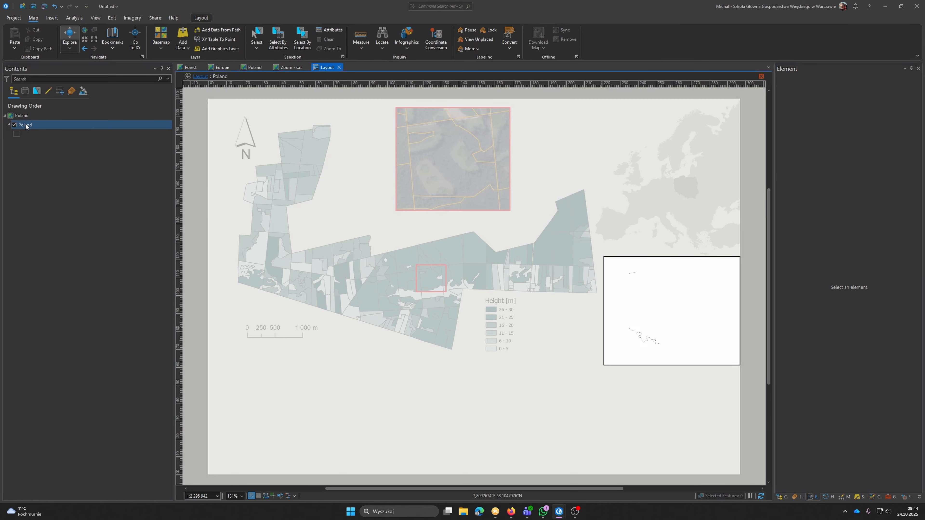
key("alt")
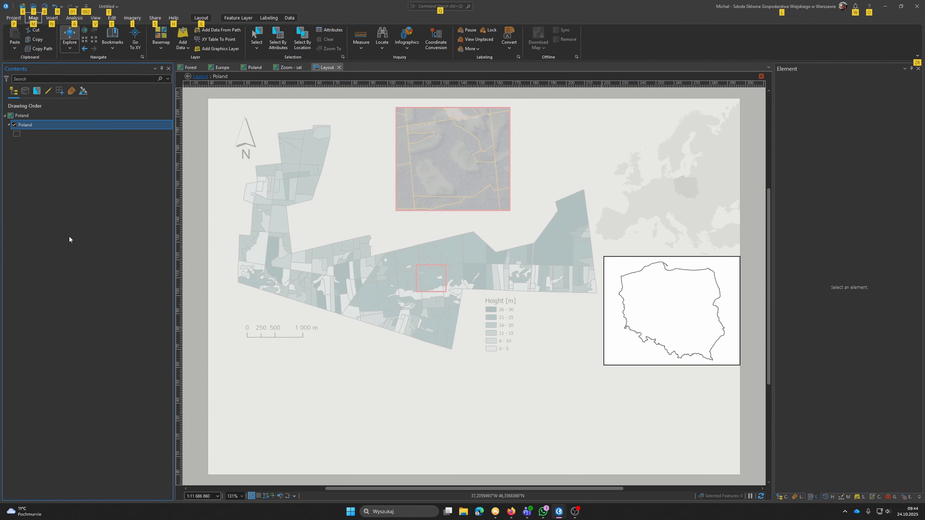
key("alt")
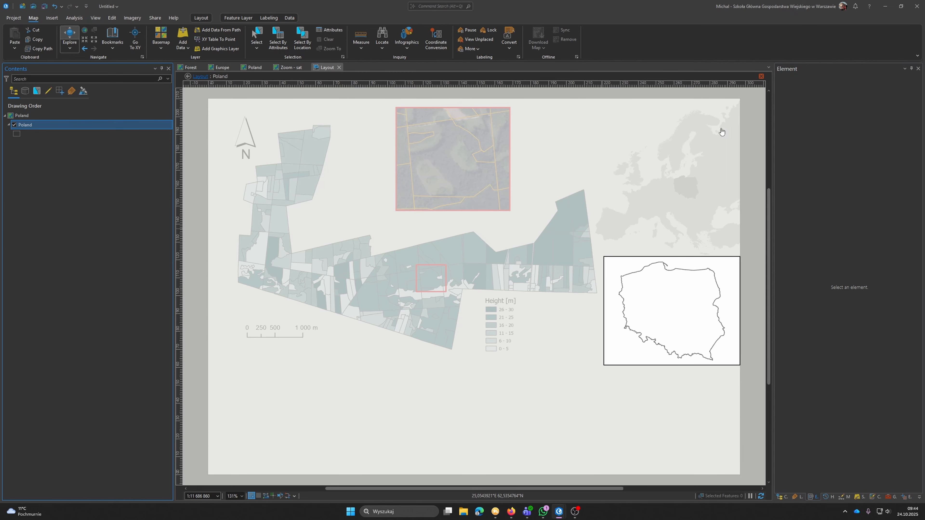
left_click(761, 76)
Remove the Poland map frame's visible border by setting its width to 0 pt
right_click(619, 311)
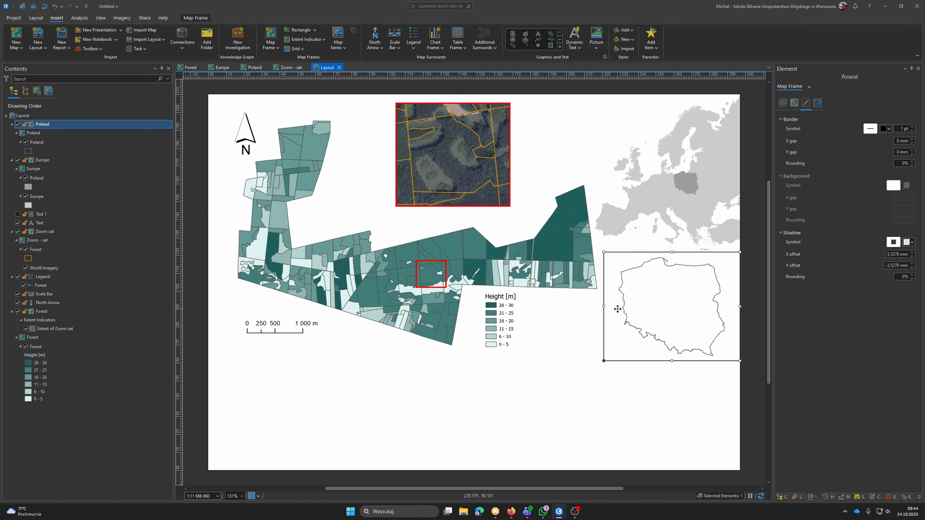
left_click(626, 311)
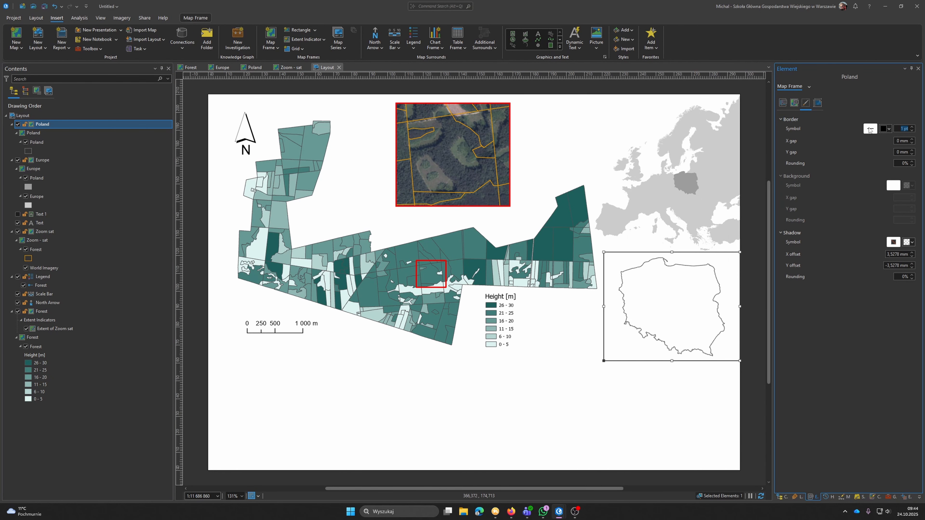
left_click(913, 131)
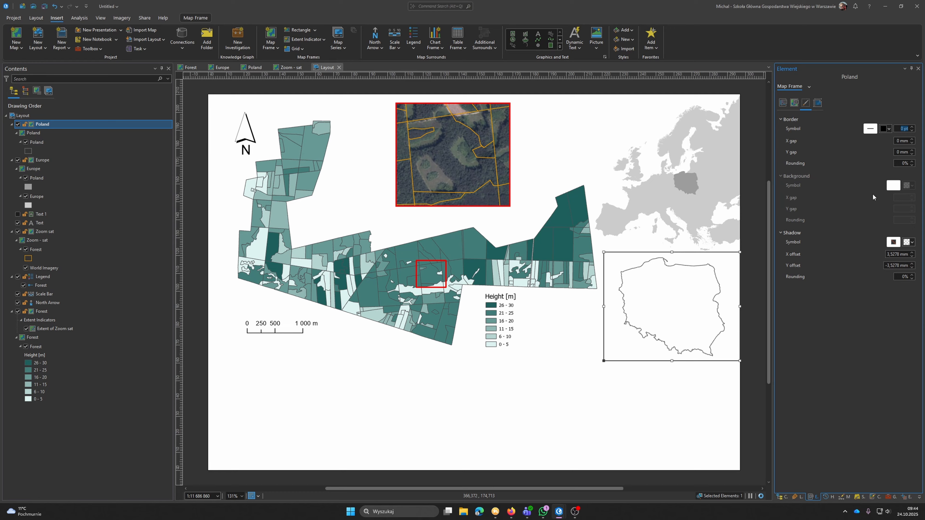
left_click(688, 393)
Add an extent indicator for the Poland map frame to the Europe map frame
left_click(662, 207)
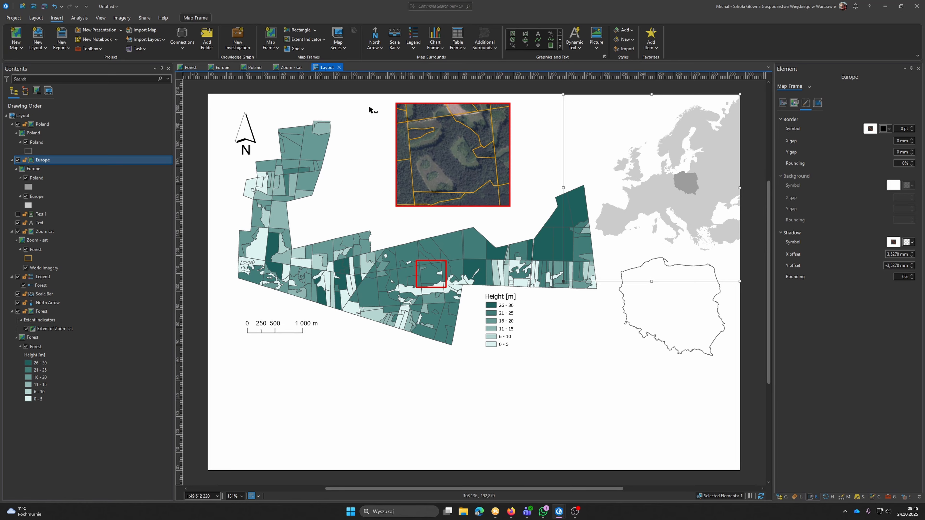
left_click(317, 40)
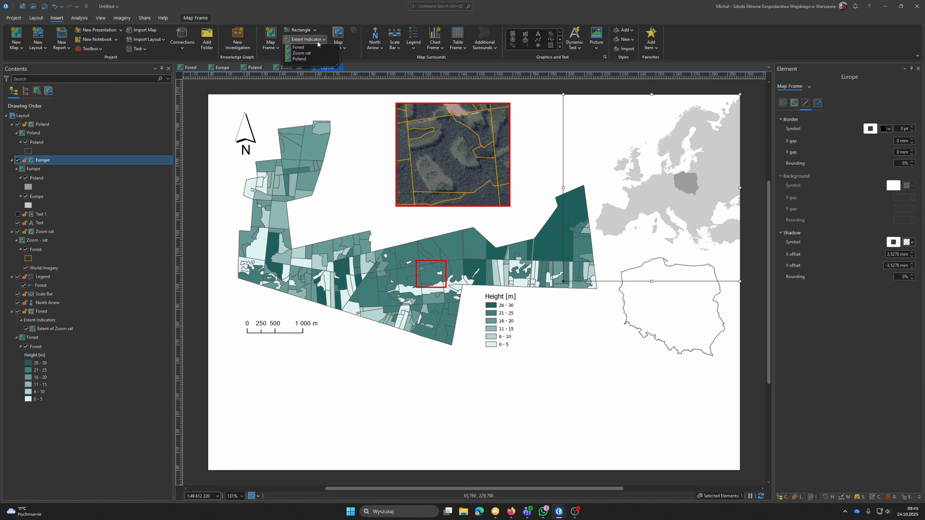
left_click(301, 59)
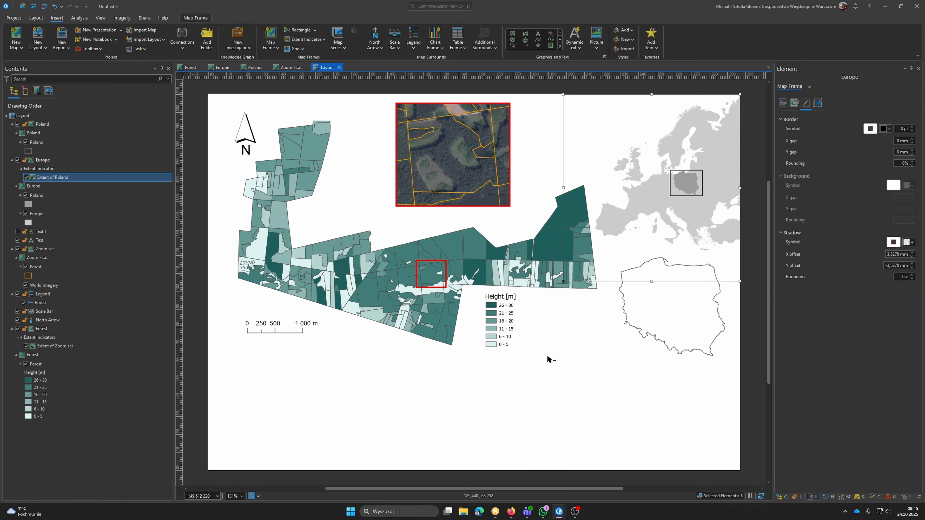
Give the Poland extent indicator a green outline 2 pt wide, and narrow the Poland map frame on the page
left_click(914, 135)
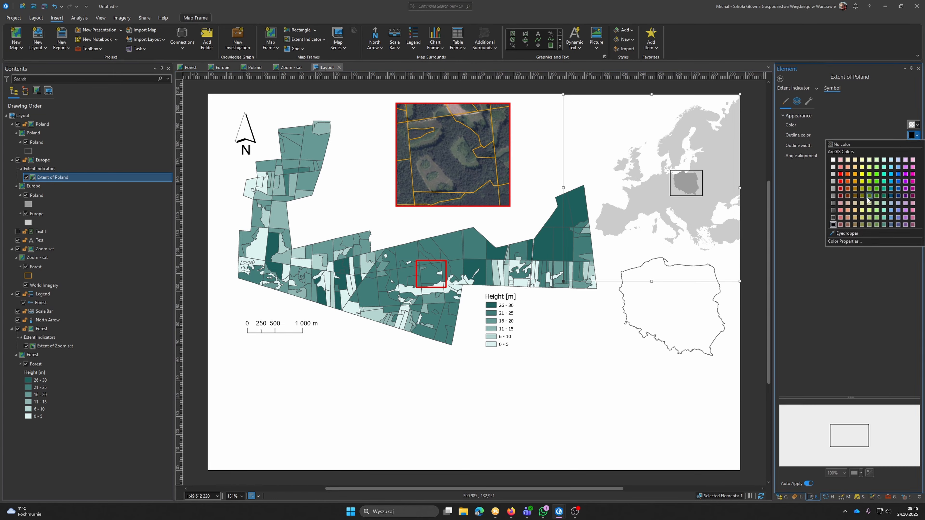
left_click(876, 196)
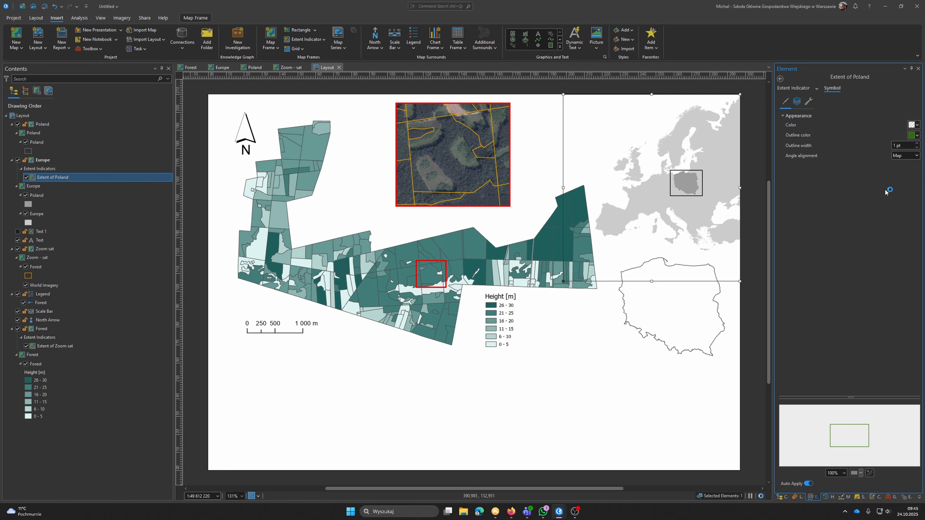
left_click(914, 135)
left_click(885, 198)
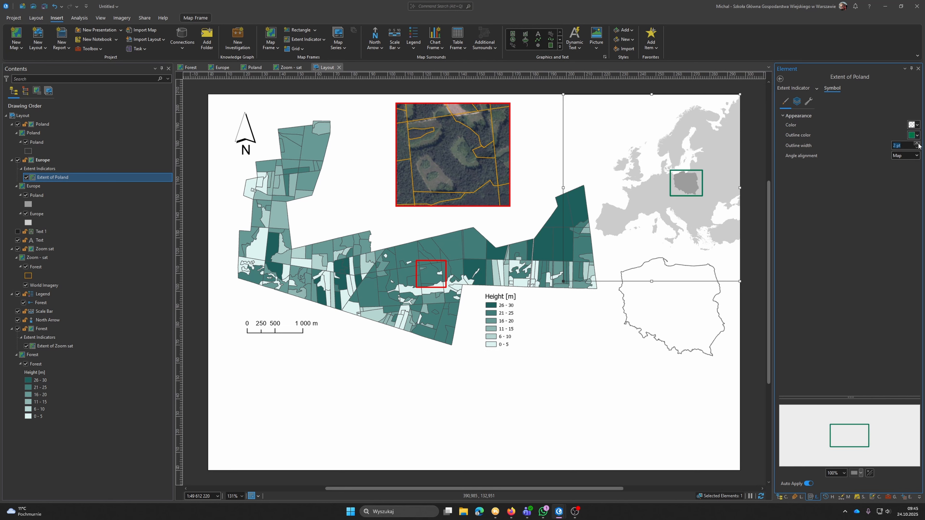
left_click(672, 314)
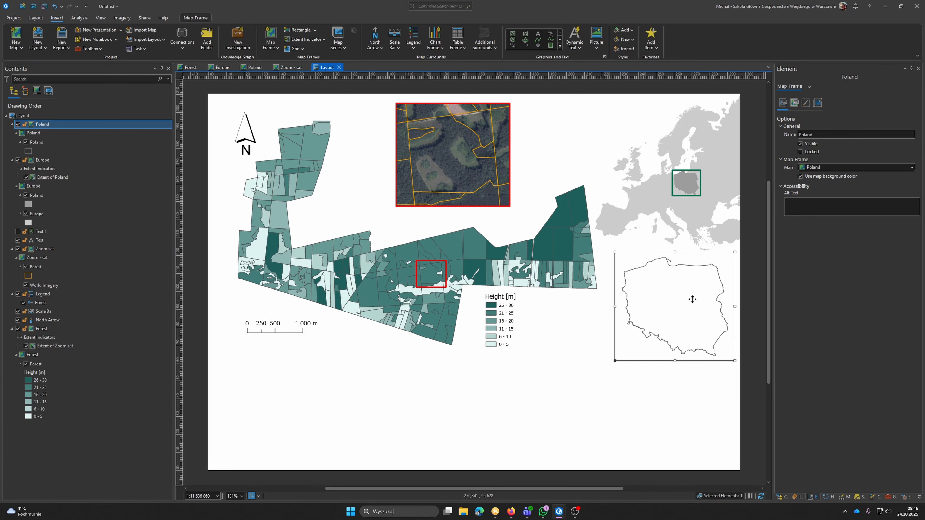
Add the World Ocean basemap to the Poland map, hide its World Ocean Reference layer, and return to the layout
left_click(254, 67)
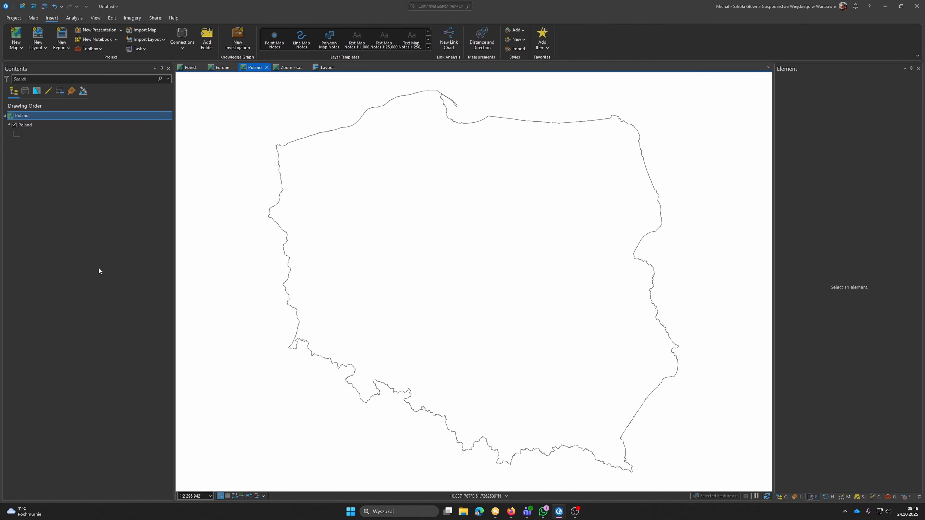
left_click(79, 201)
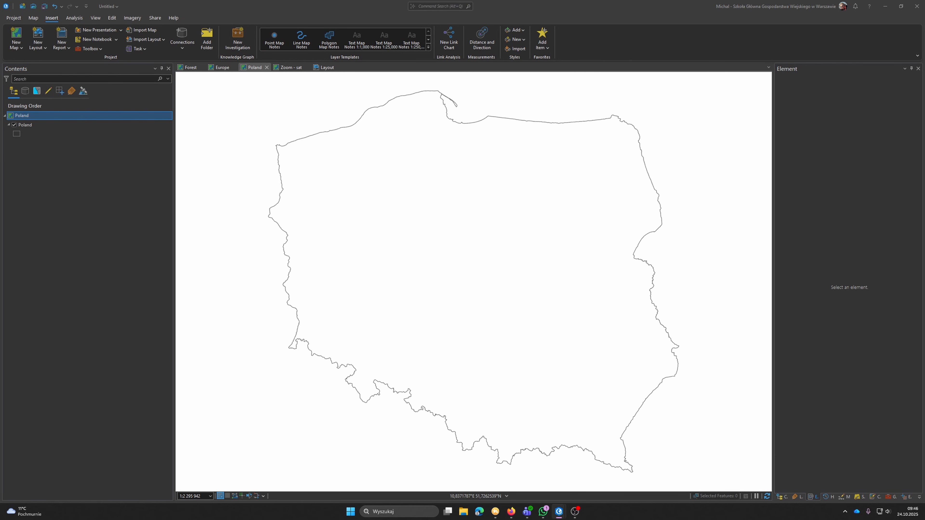
left_click(33, 18)
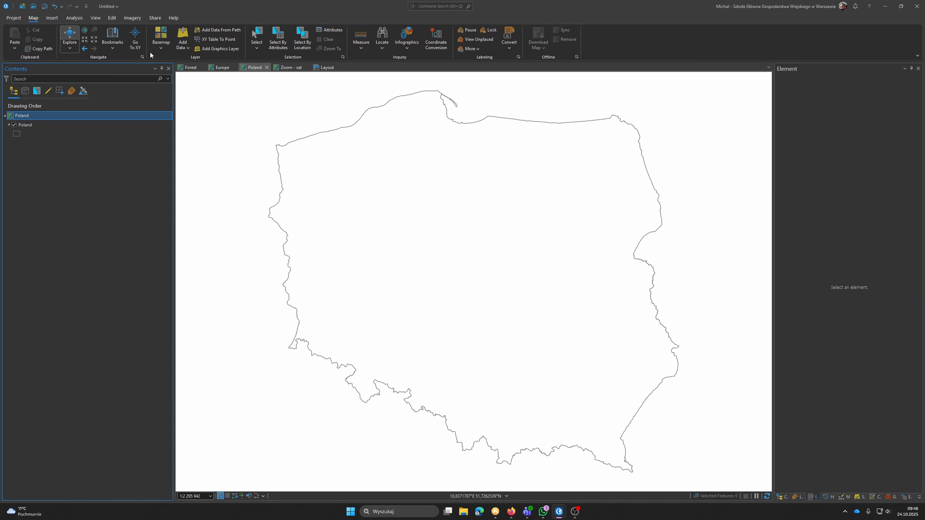
left_click(161, 37)
left_click(205, 241)
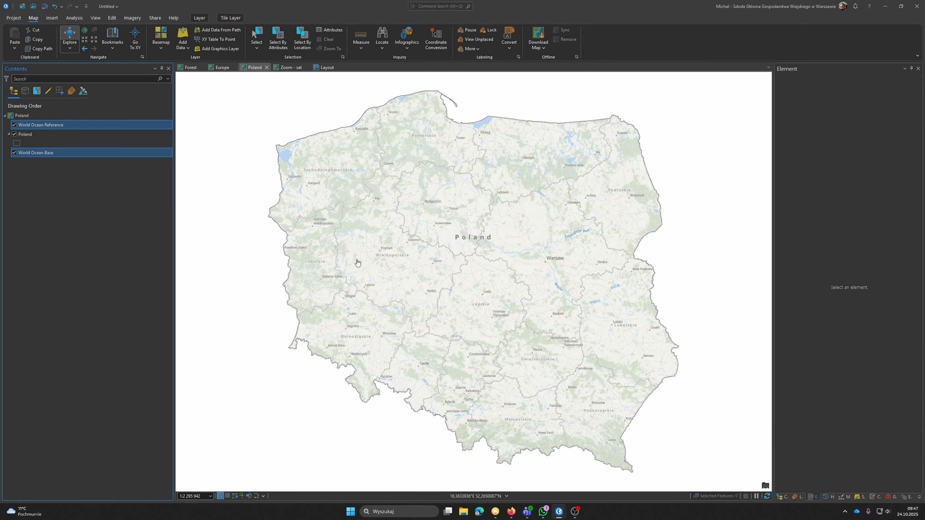
left_click(14, 125)
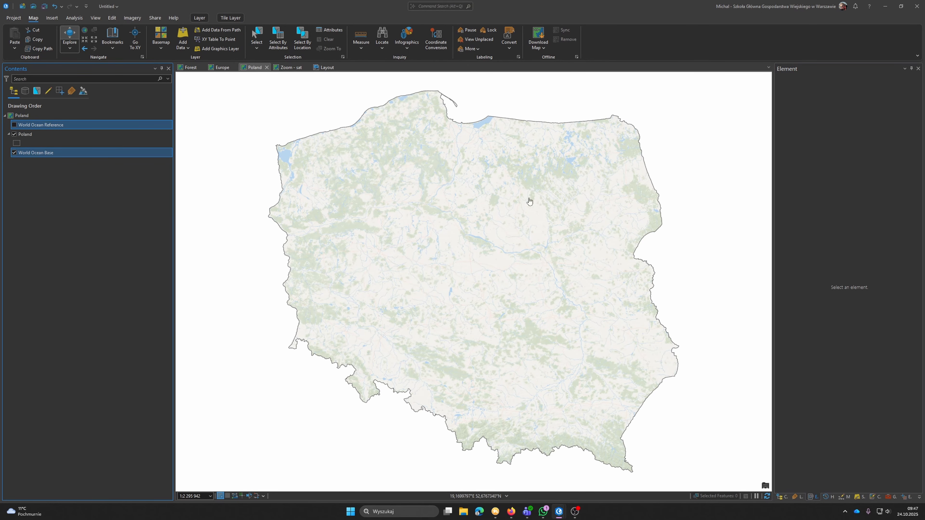
left_click(326, 67)
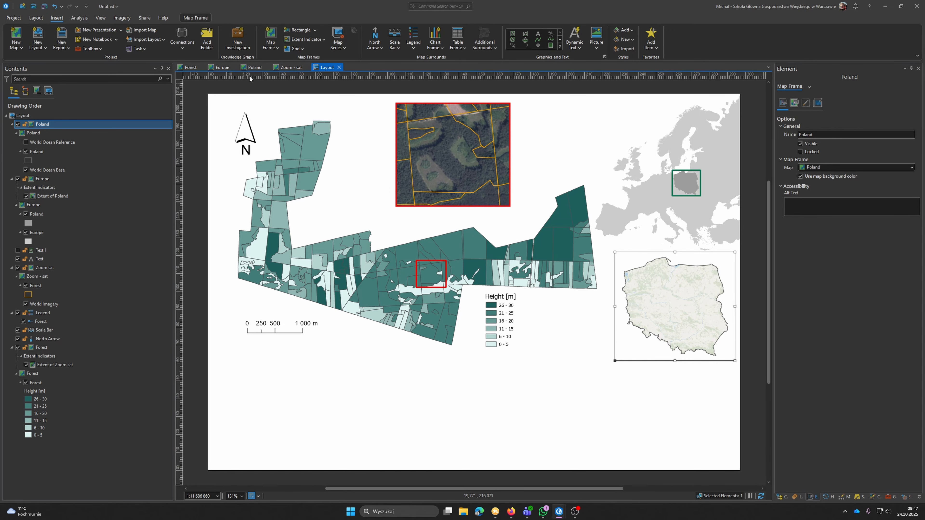
Open the properties of the Poland map
left_click(254, 68)
right_click(25, 116)
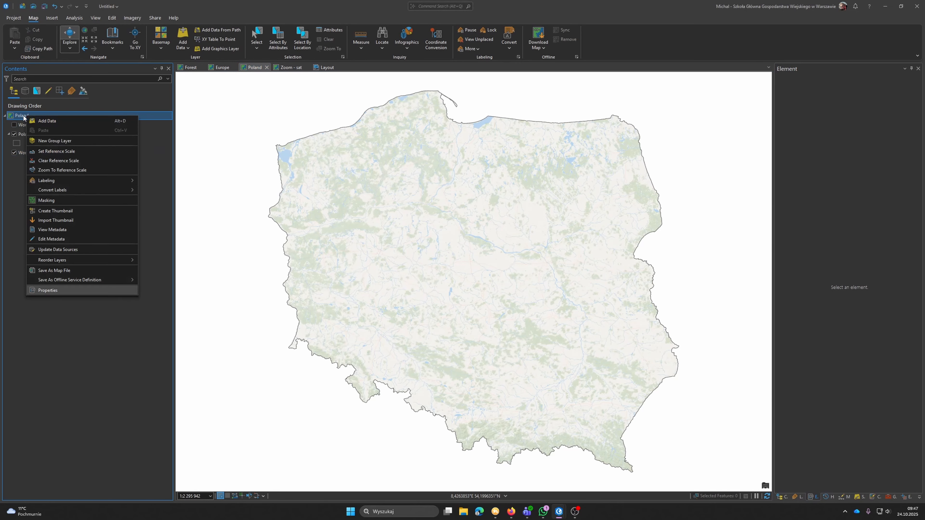
left_click(61, 291)
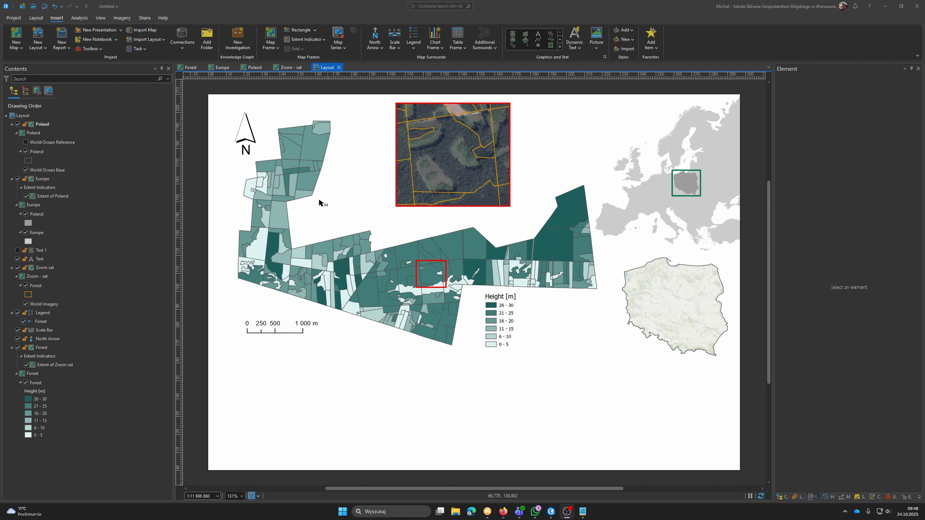
Add an extent indicator for the Forest map frame to the Poland map frame
left_click(301, 177)
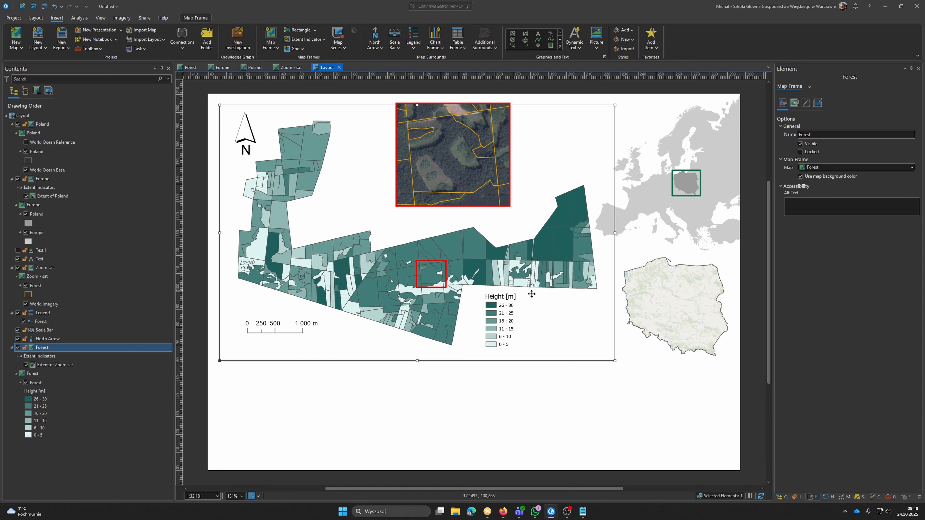
left_click(674, 303)
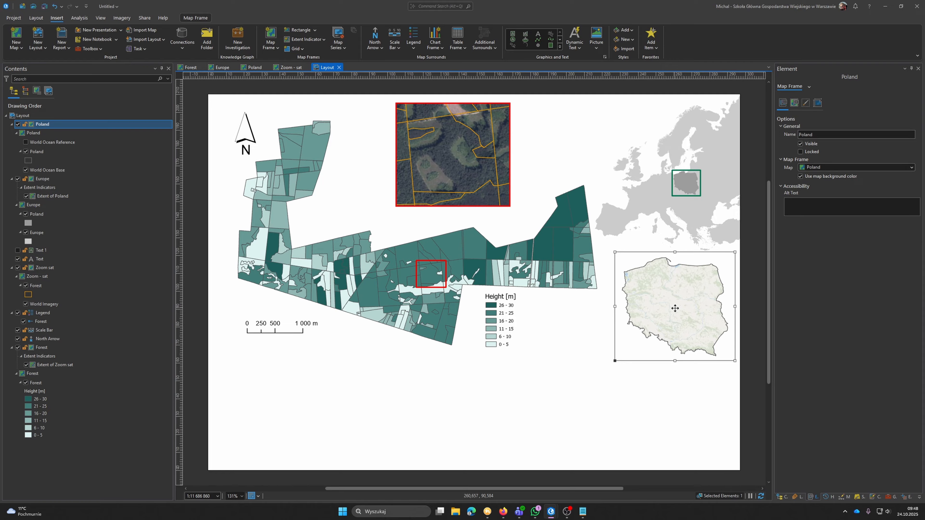
left_click(305, 39)
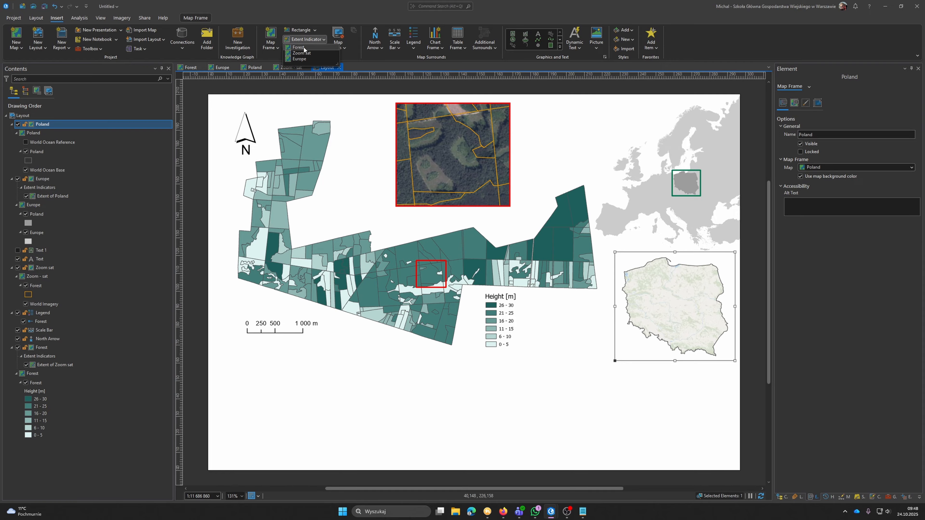
left_click(303, 47)
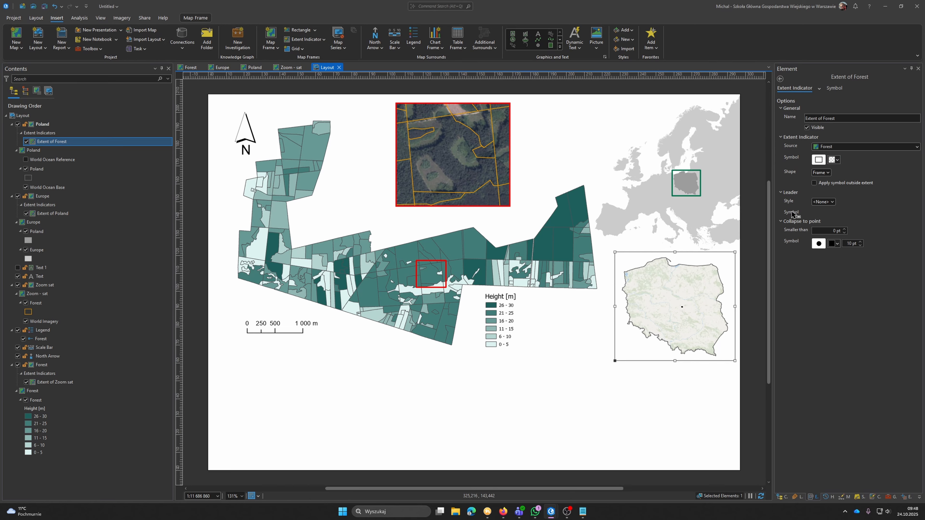
Make the Forest extent indicator collapse to a point and color its point symbol red
left_click(822, 173)
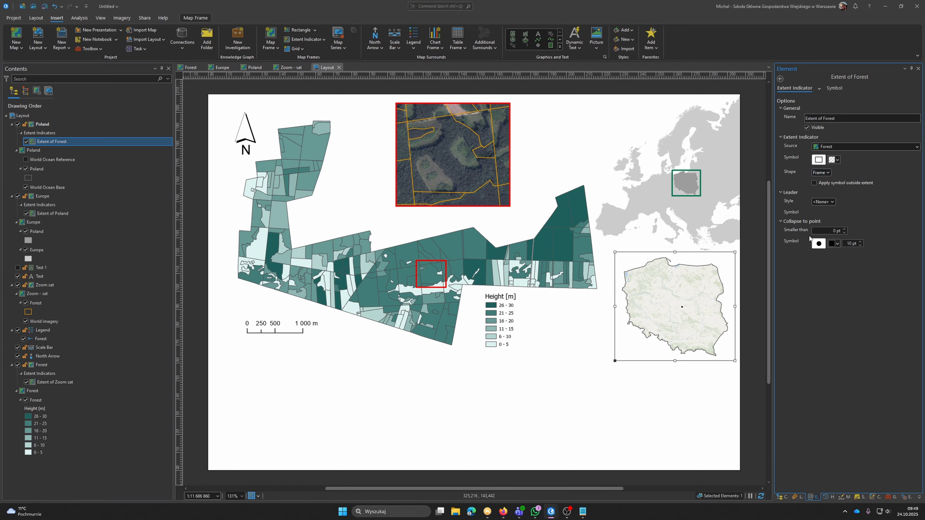
left_click(821, 173)
left_click(827, 177)
left_click(816, 246)
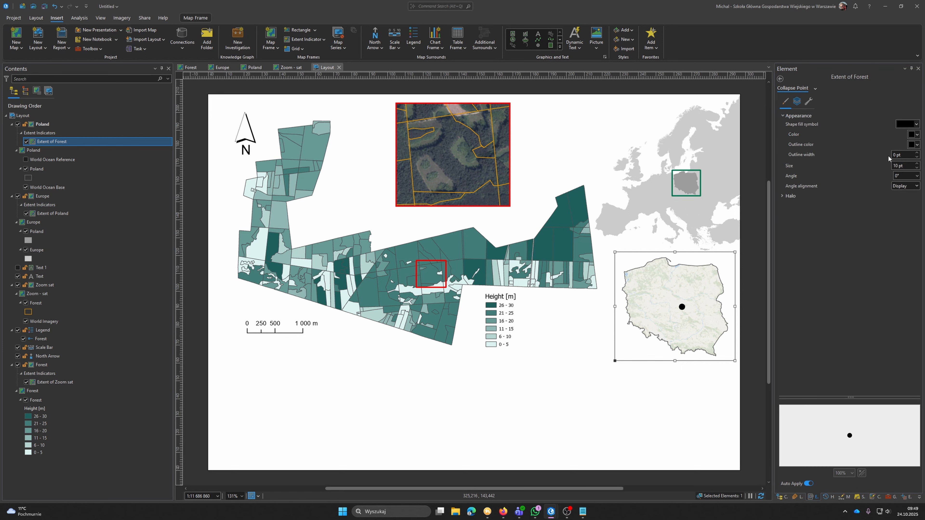
left_click(914, 134)
left_click(840, 181)
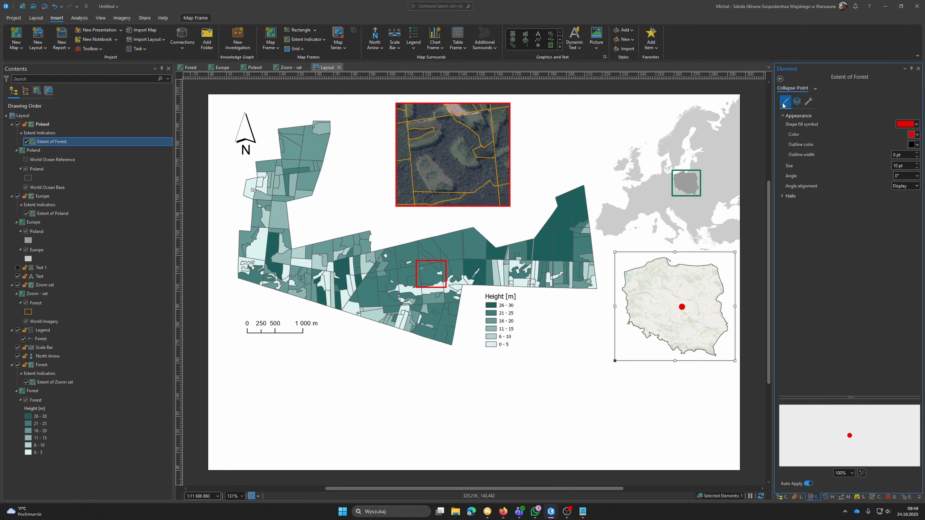
left_click(781, 80)
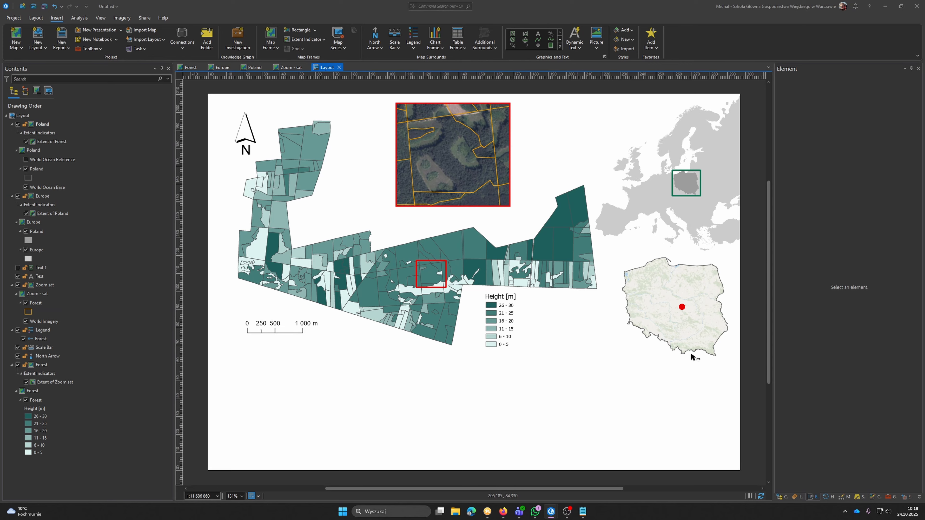
Insert a Scale Line 1 Metric scale bar for the Poland map frame and set its fitting strategy to Adjust width
left_click(637, 348)
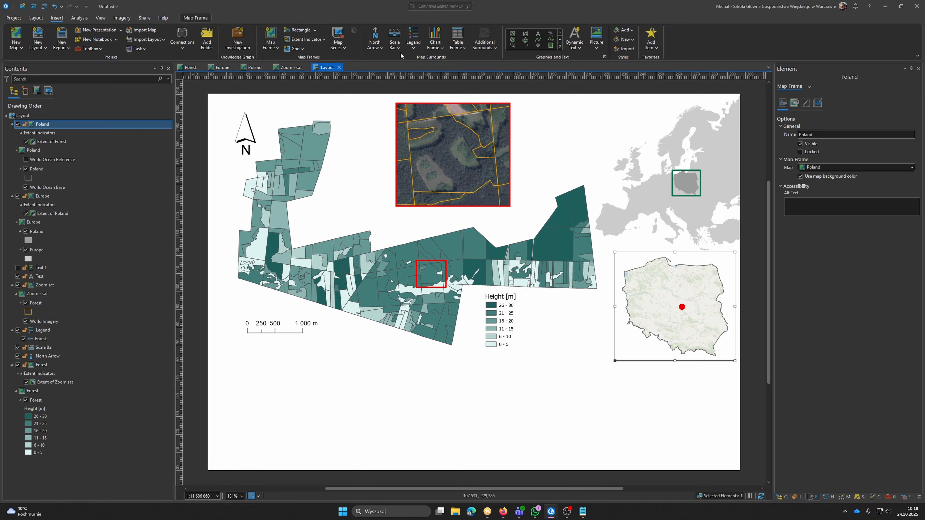
left_click(396, 46)
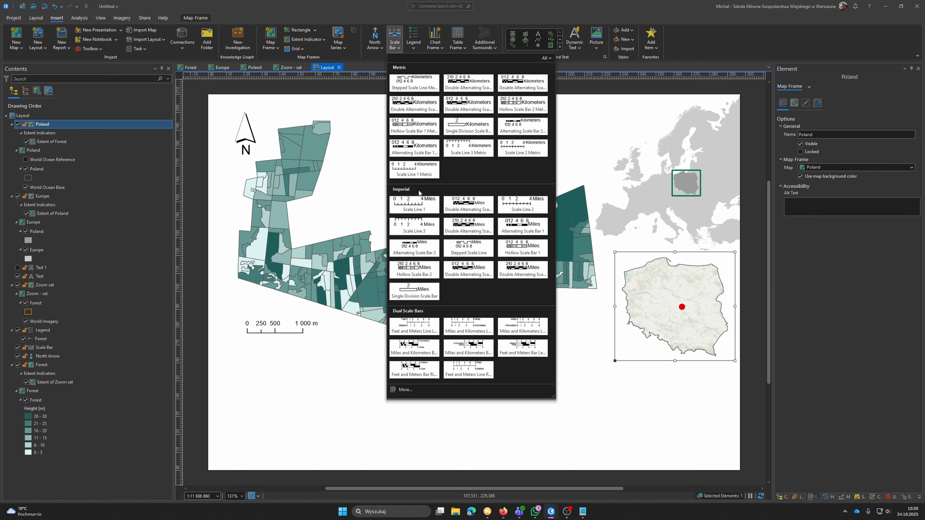
left_click(401, 177)
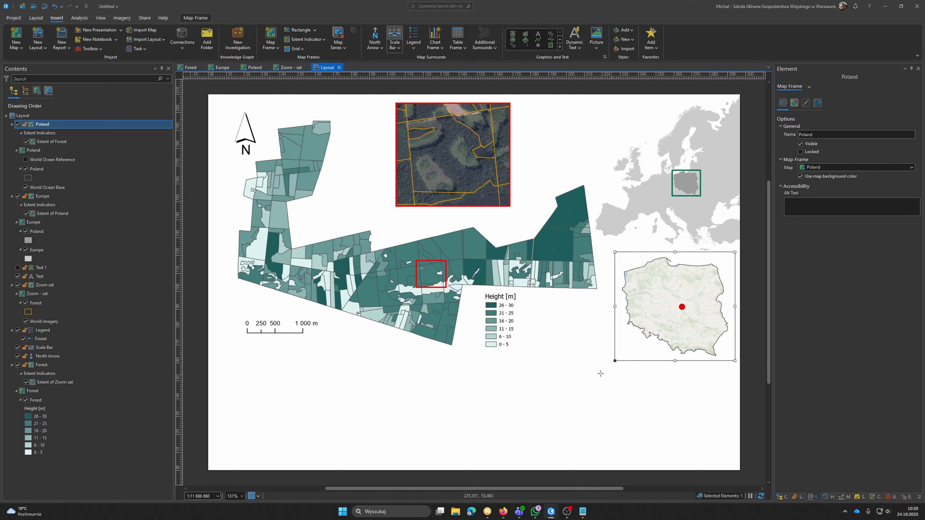
left_click_drag(600, 374, 596, 353)
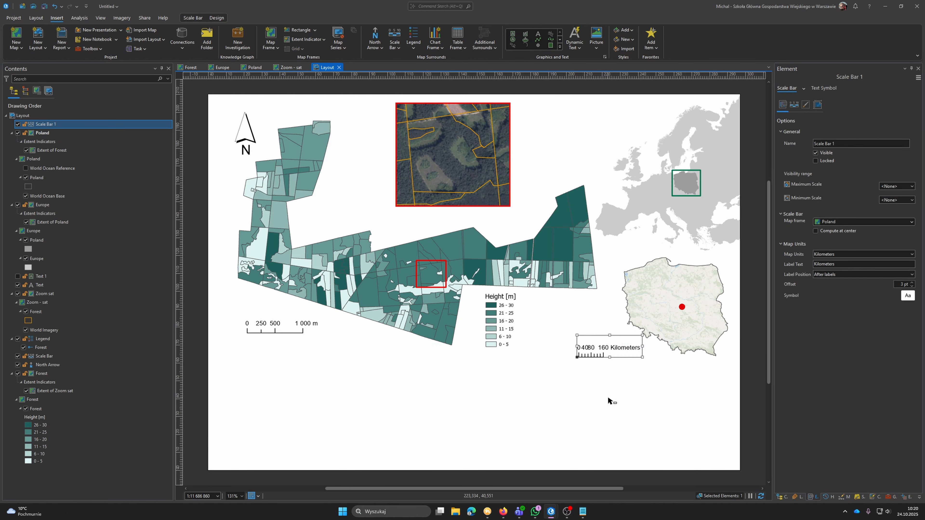
left_click(796, 105)
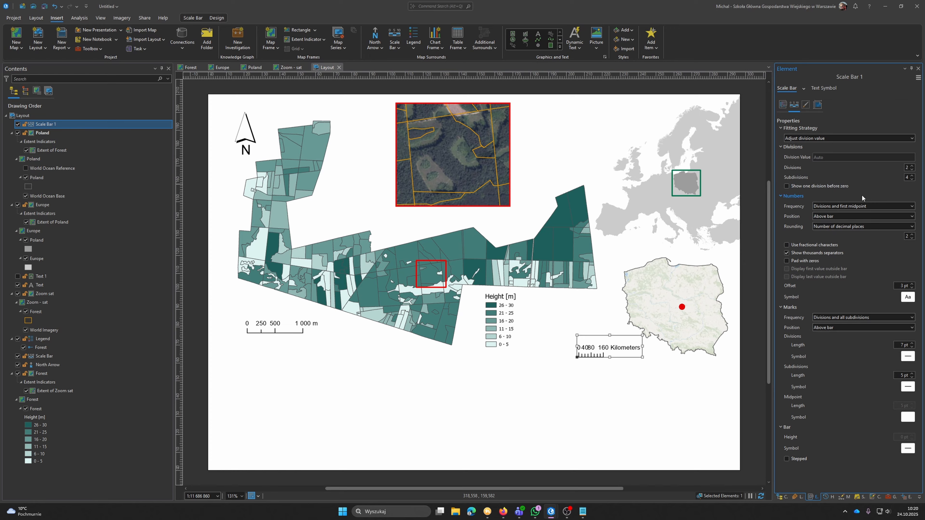
left_click(824, 139)
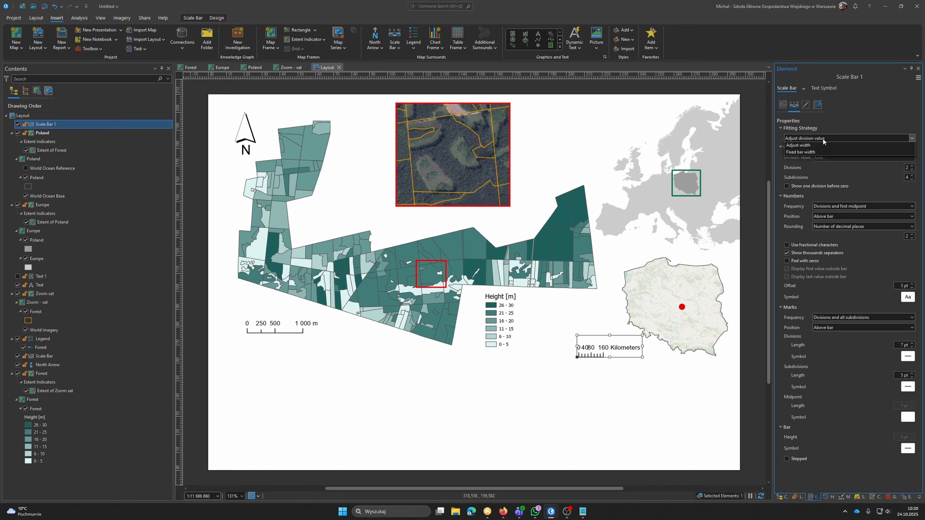
left_click(809, 166)
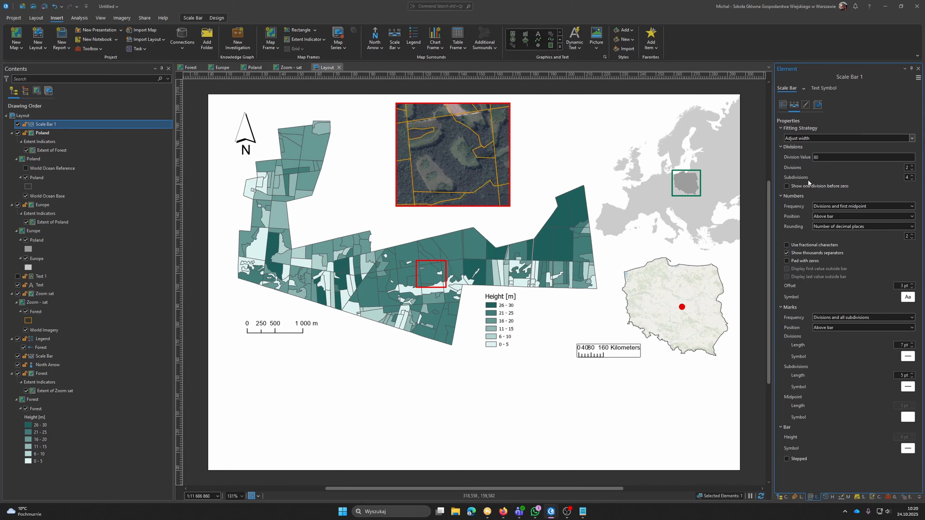
Shorten the Poland scale bar's unit label to km and move the bar to the lower-left part of the Poland map frame
left_click(783, 105)
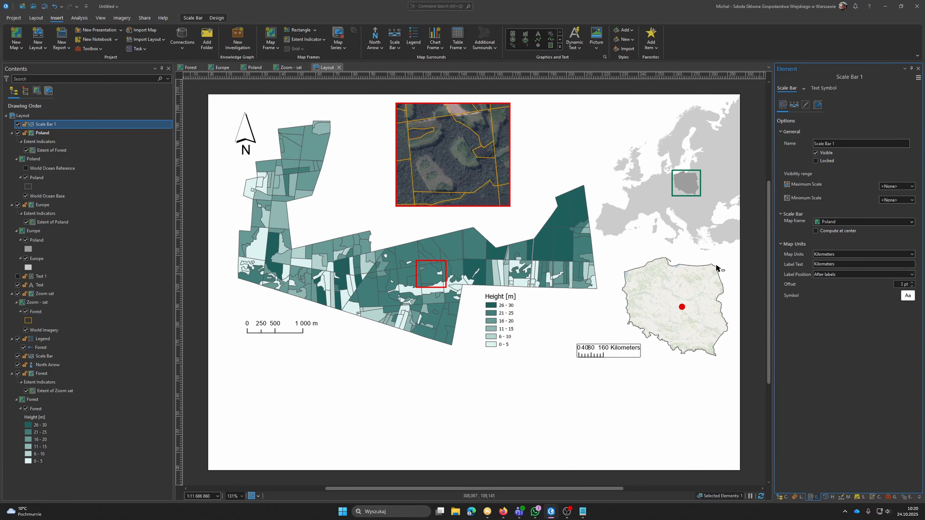
double_click(846, 264)
type("km")
left_click(655, 412)
left_click_drag(606, 351, 631, 341)
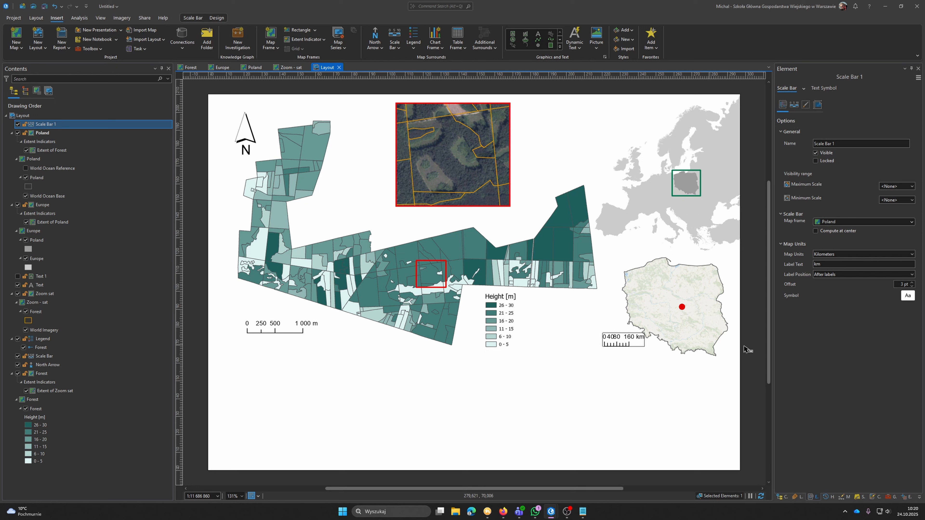
Set the Poland scale bar's division value to 100, with 1 division and 0 subdivisions
left_click(793, 108)
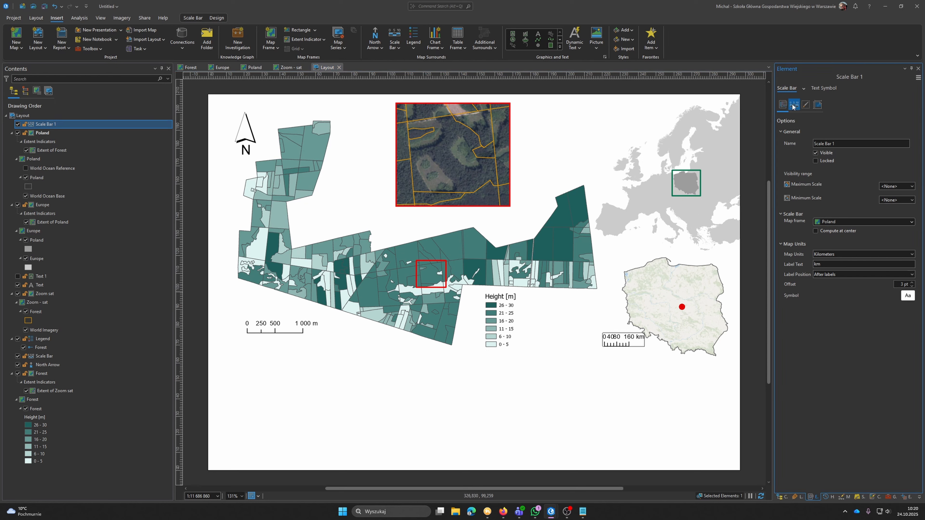
double_click(829, 157)
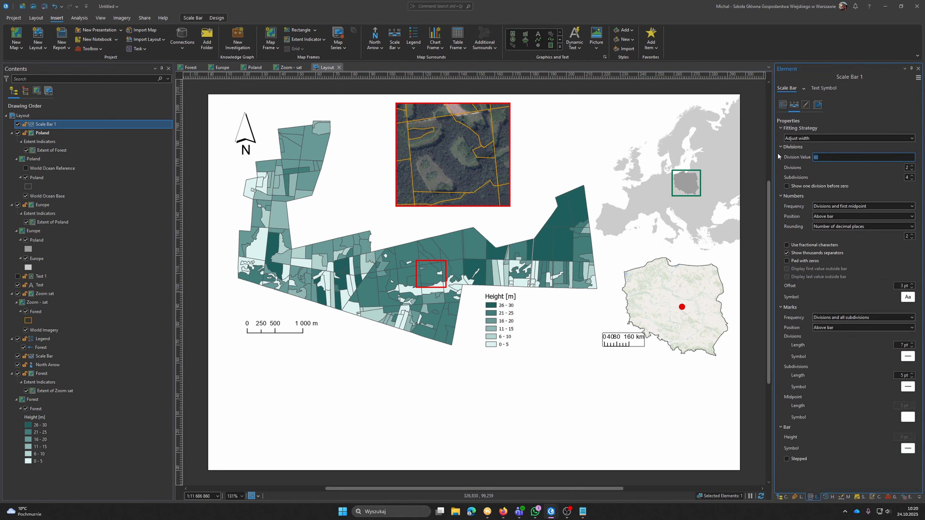
type("100")
left_click(912, 179)
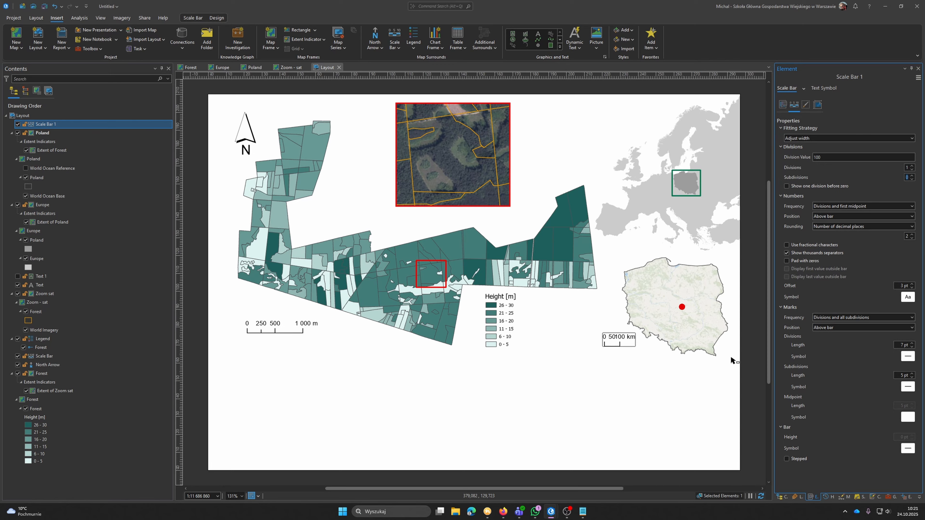
Label only the divisions on the Poland scale bar and set its division mark length to 5 pt
left_click(840, 206)
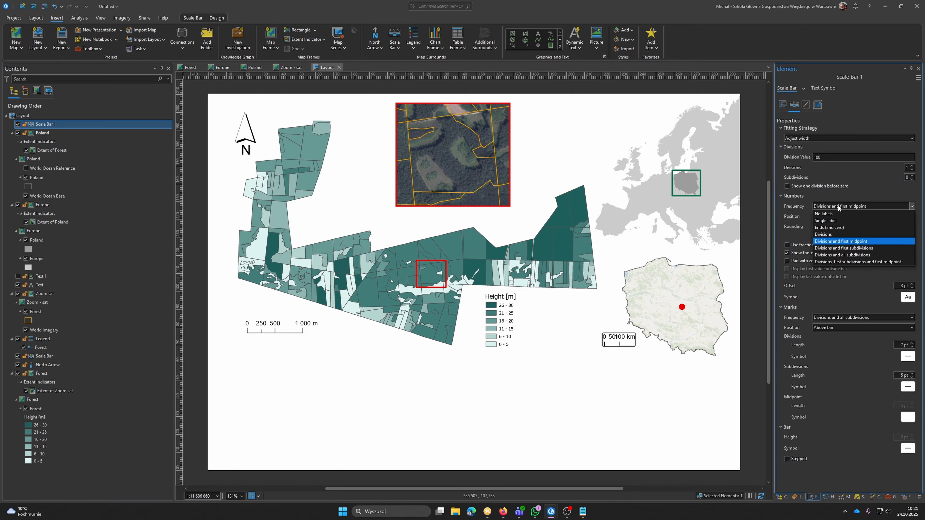
left_click(836, 236)
left_click(912, 347)
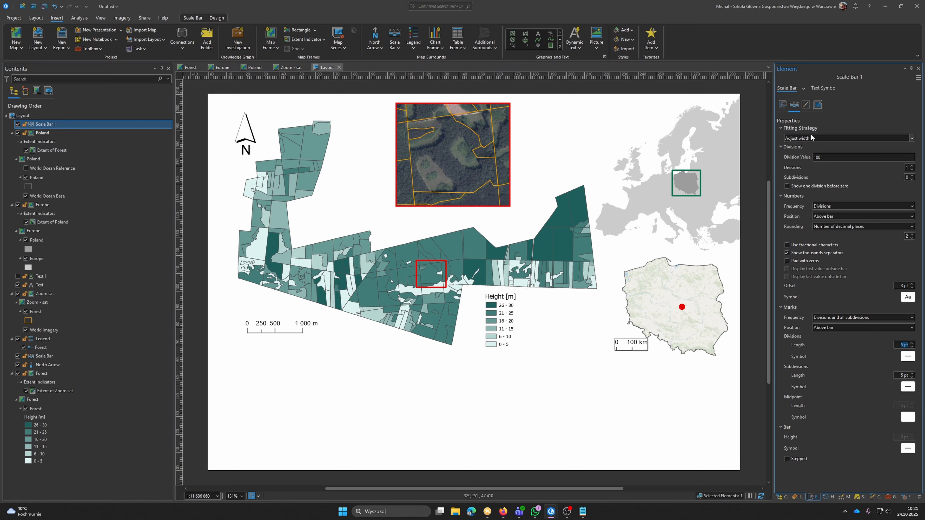
Reduce the font size of the Poland scale bar's numbers and deselect the scale bar
left_click(903, 298)
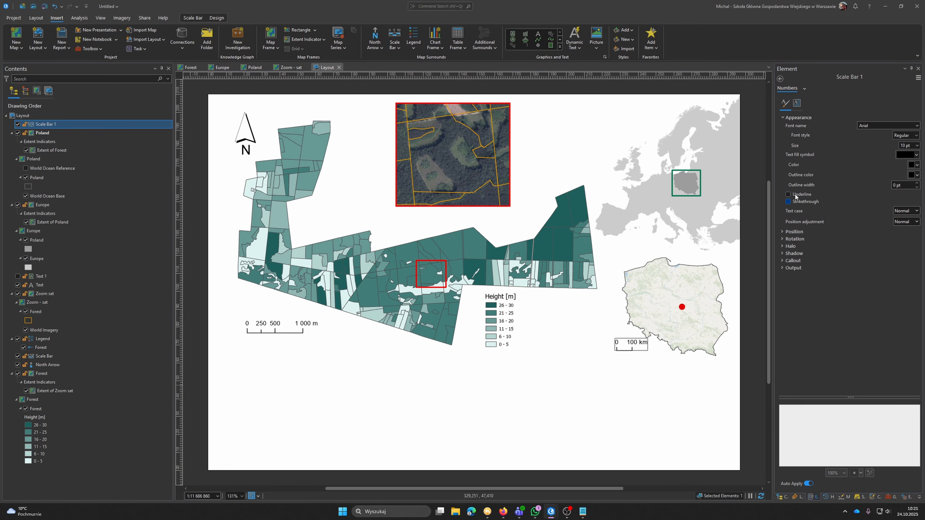
left_click(917, 145)
left_click(612, 422)
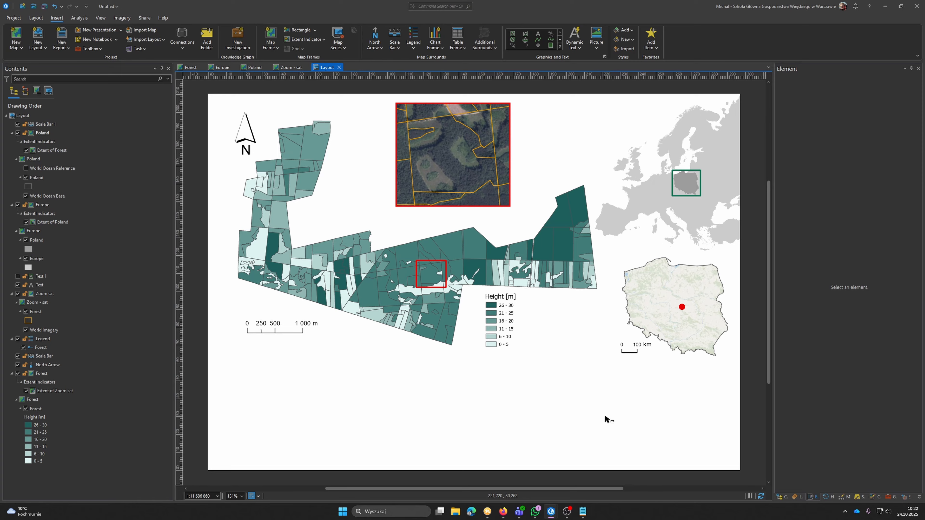
Check the forest's geographic coordinates in the Forest map and in the Notepad note
left_click(188, 67)
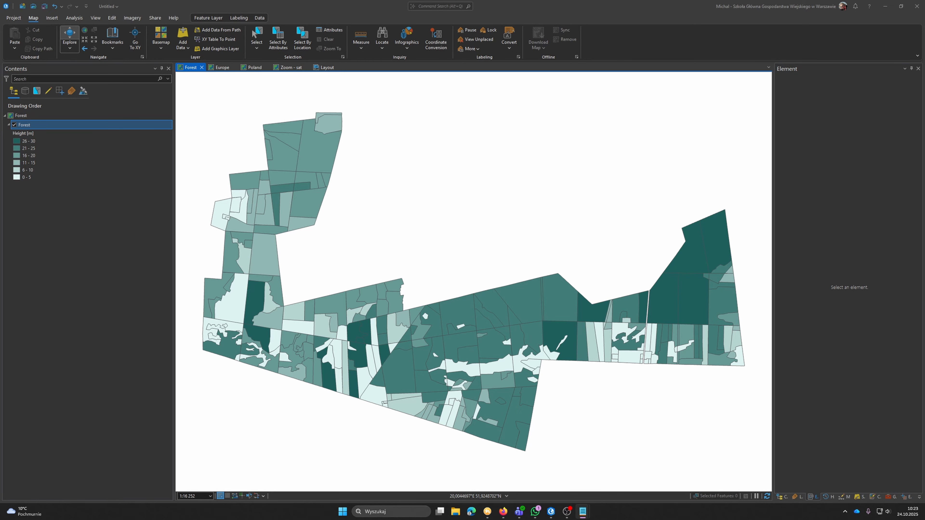
left_click_drag(924, 138, 581, 139)
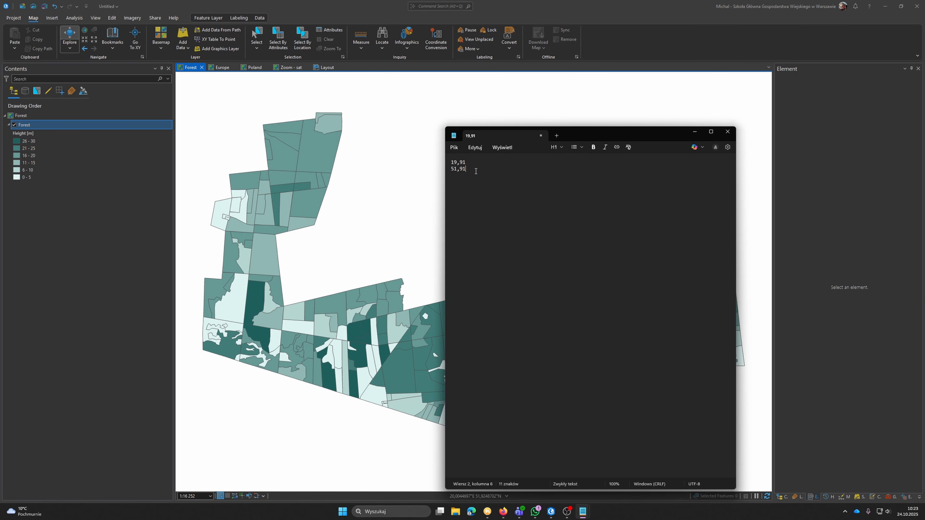
scroll(476, 171, "up", 10)
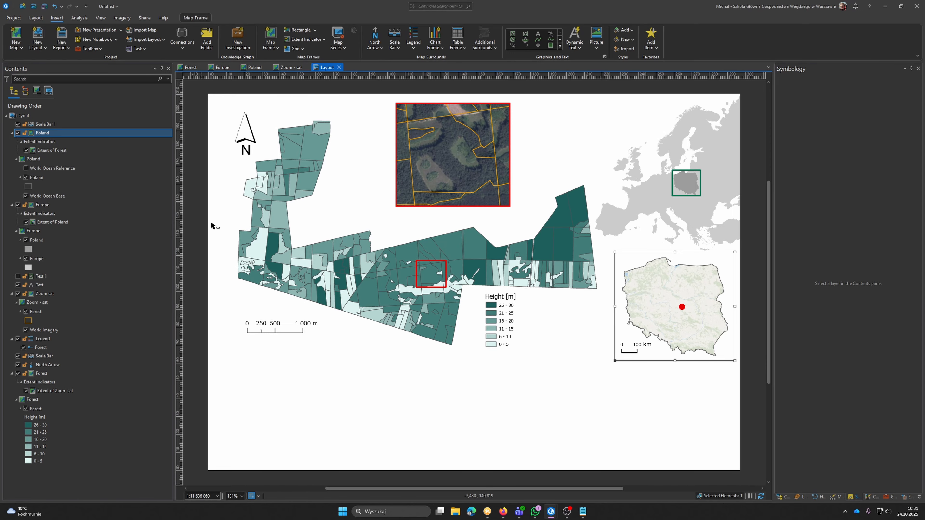
Add a Black Horizontal Label Graticule to the Poland map frame
left_click(301, 49)
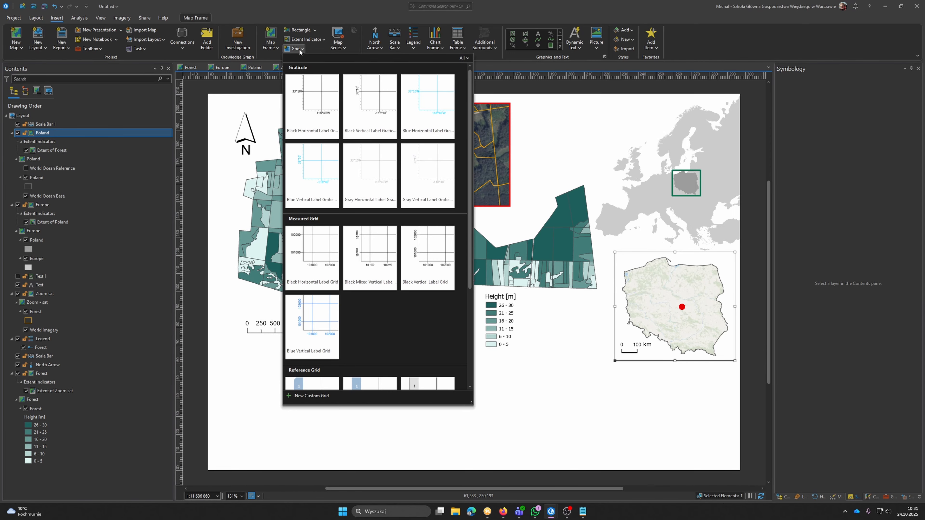
left_click(307, 105)
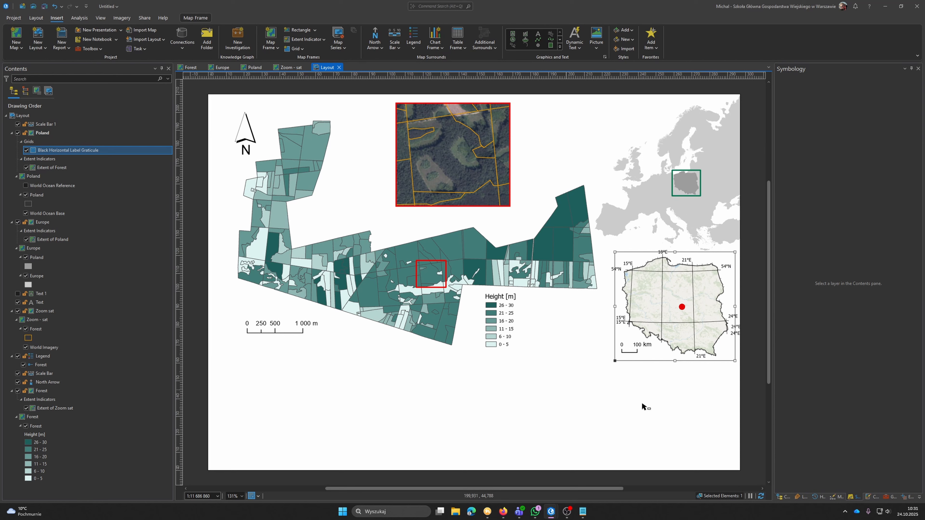
left_click(646, 407)
left_click(670, 301)
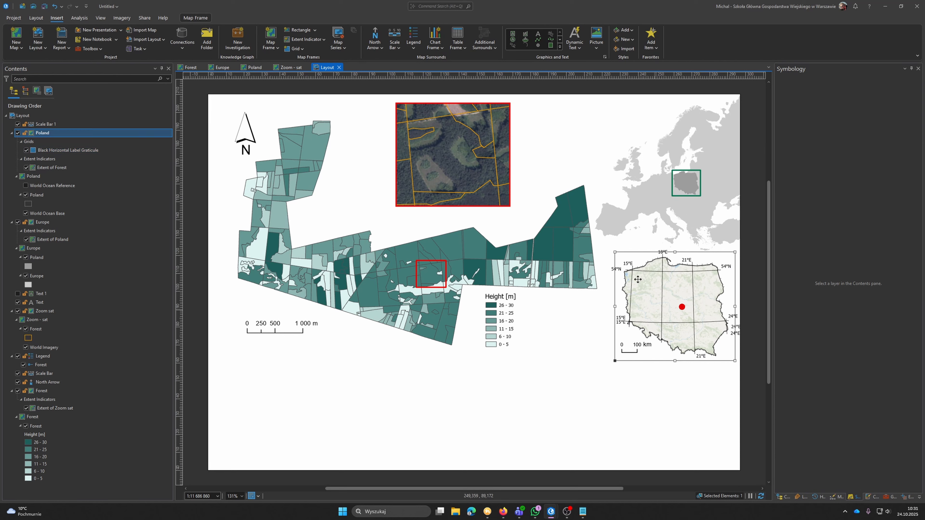
Stop the Poland graticule from using the map clip shape as its grid boundary
left_click(68, 152)
right_click(68, 152)
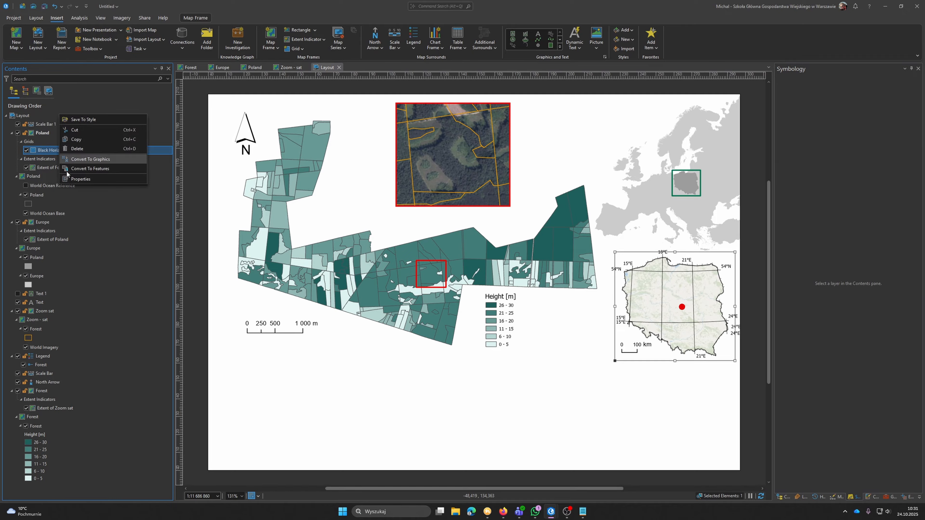
left_click(70, 177)
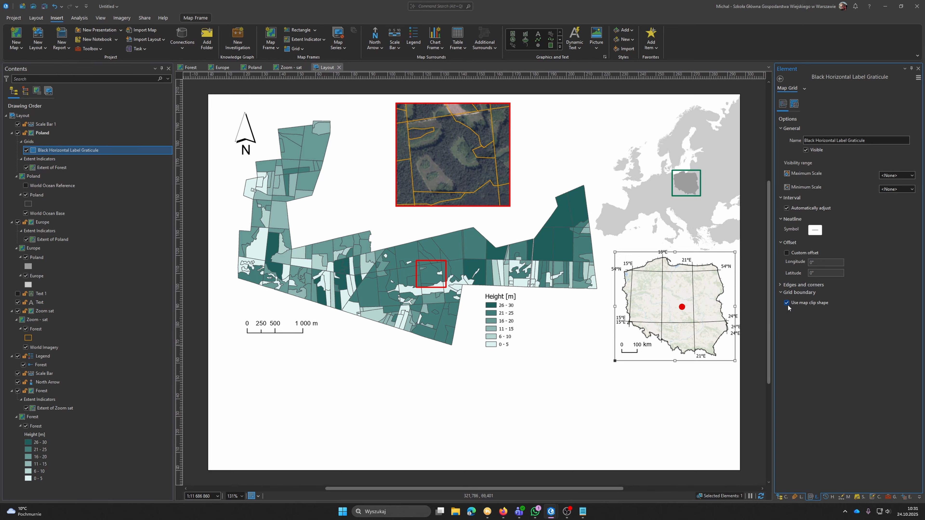
left_click(786, 302)
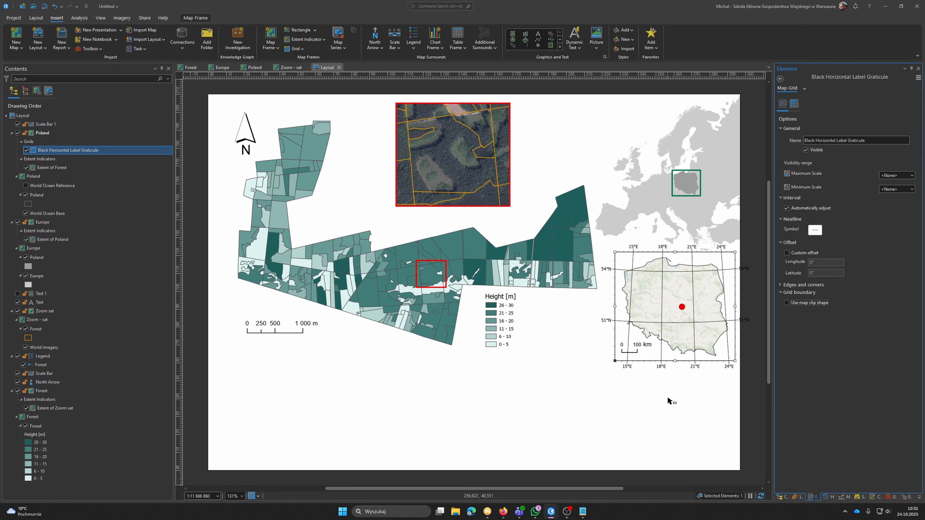
left_click(667, 399)
left_click(656, 316)
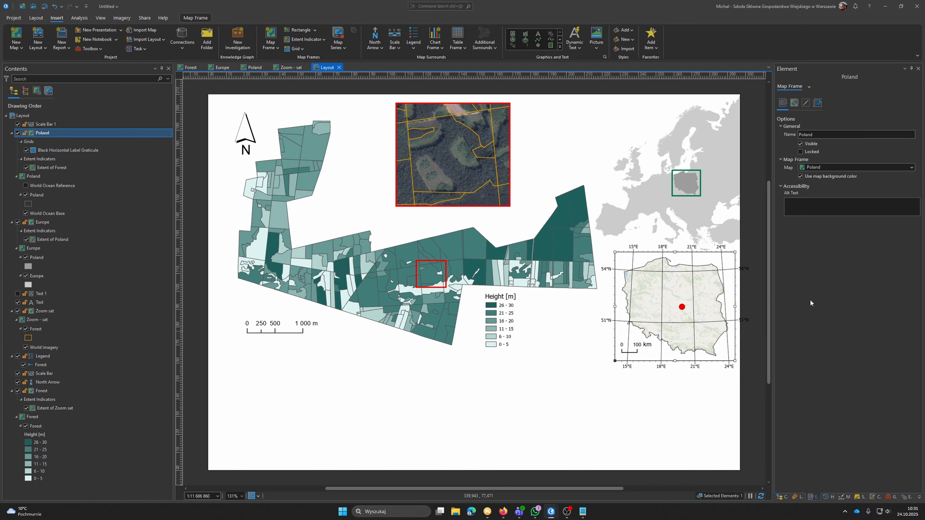
Remove the Ticks 1 and Ticks components from the Poland graticule, keeping only Labels and Gridlines
left_click(68, 150)
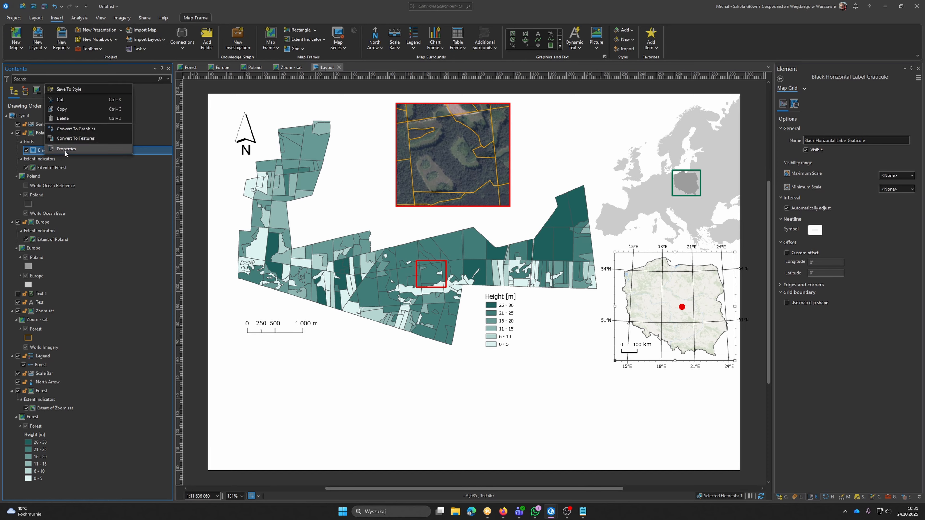
left_click(52, 168, "ctrl")
left_click(795, 103)
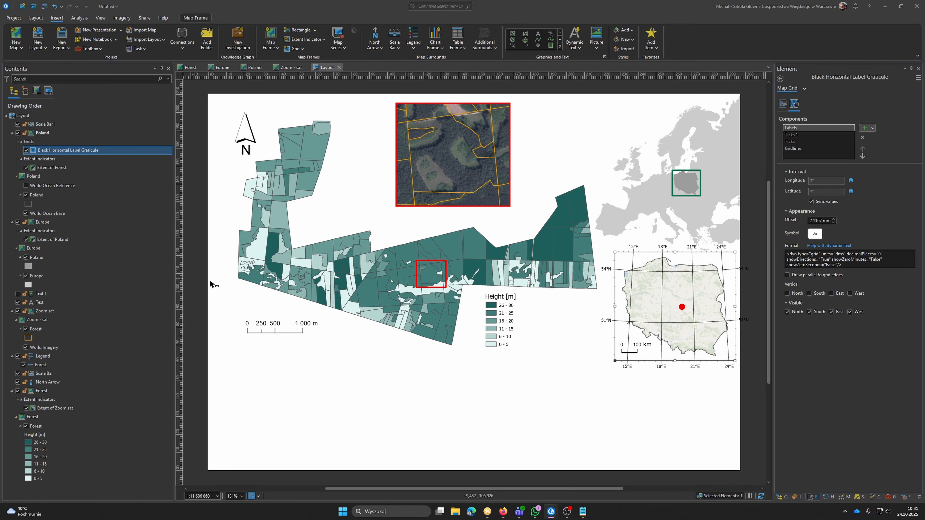
left_click(790, 135)
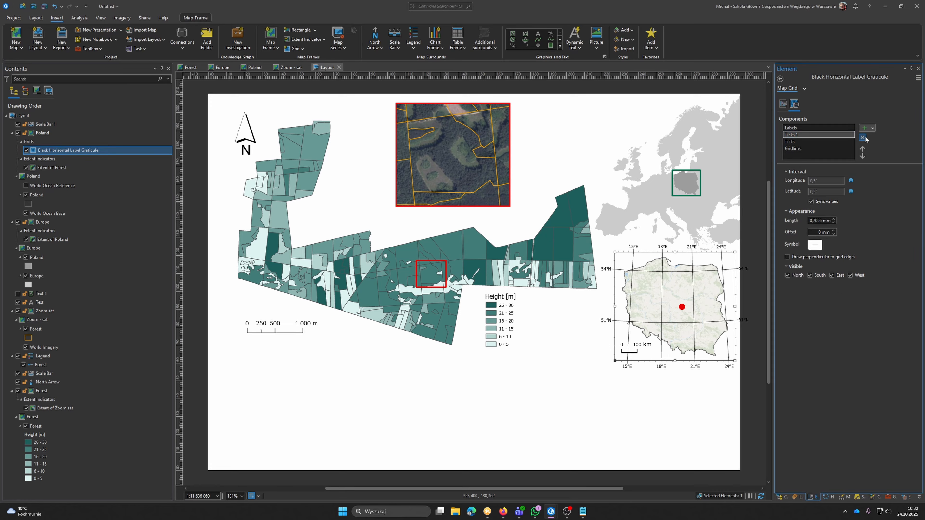
left_click(862, 138)
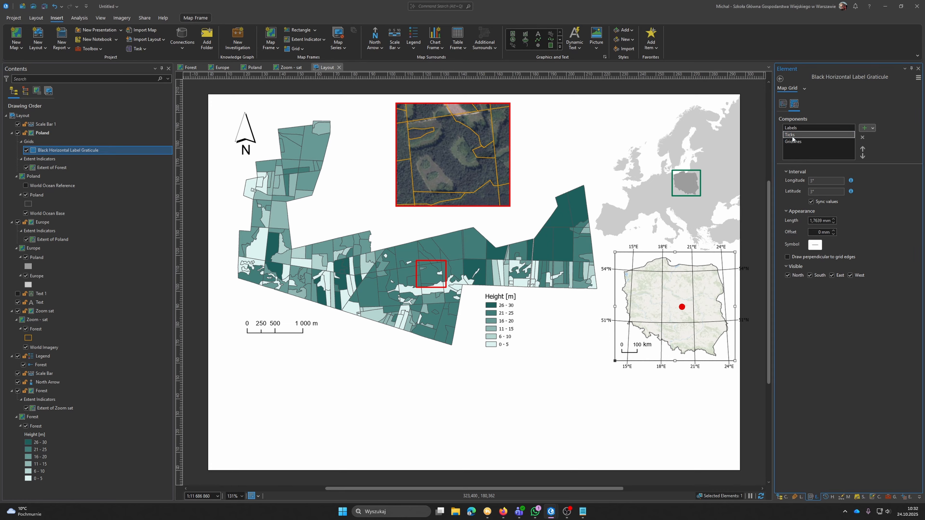
left_click(862, 138)
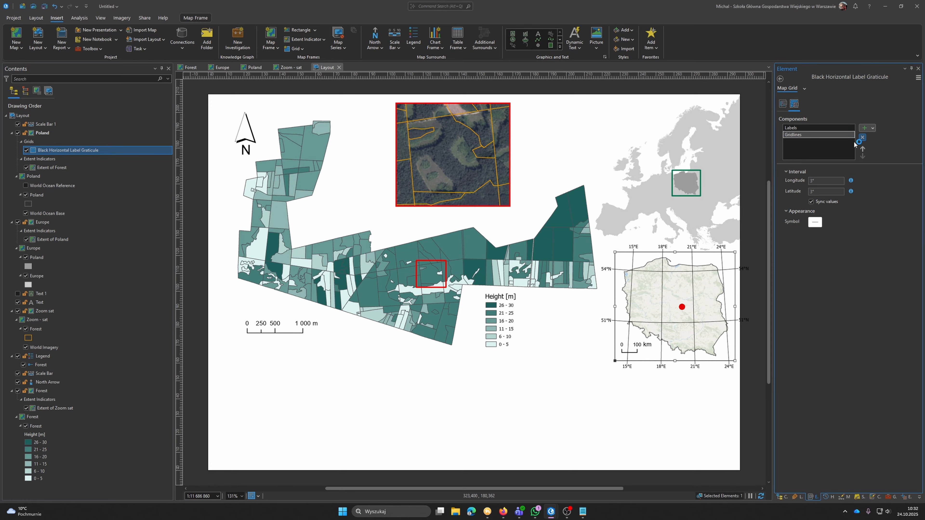
left_click(795, 128)
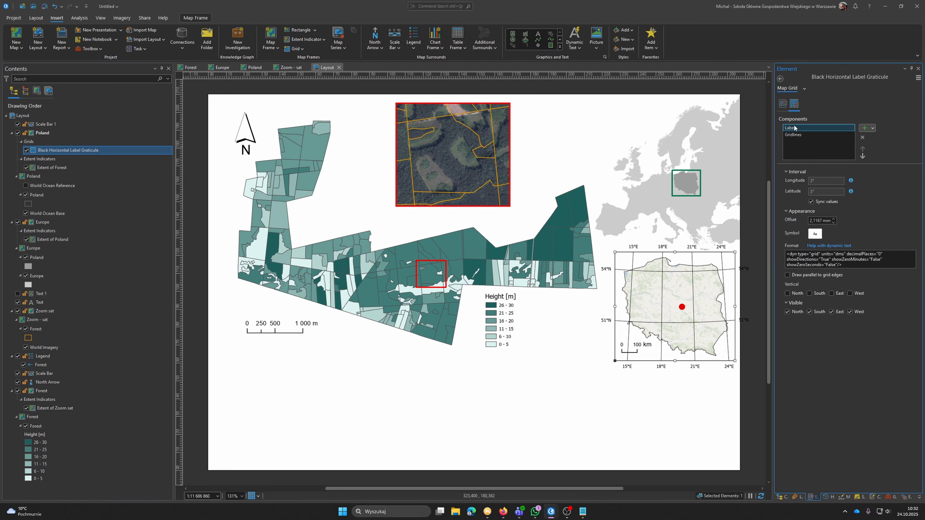
Give the Poland graticule a custom offset with longitude 19,91°E and latitude 51,91°N
left_click(783, 103)
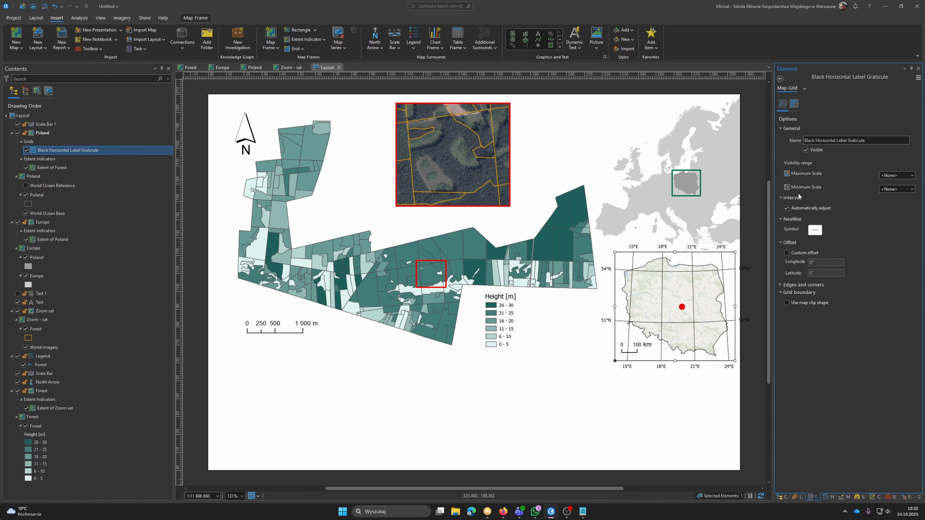
left_click(787, 252)
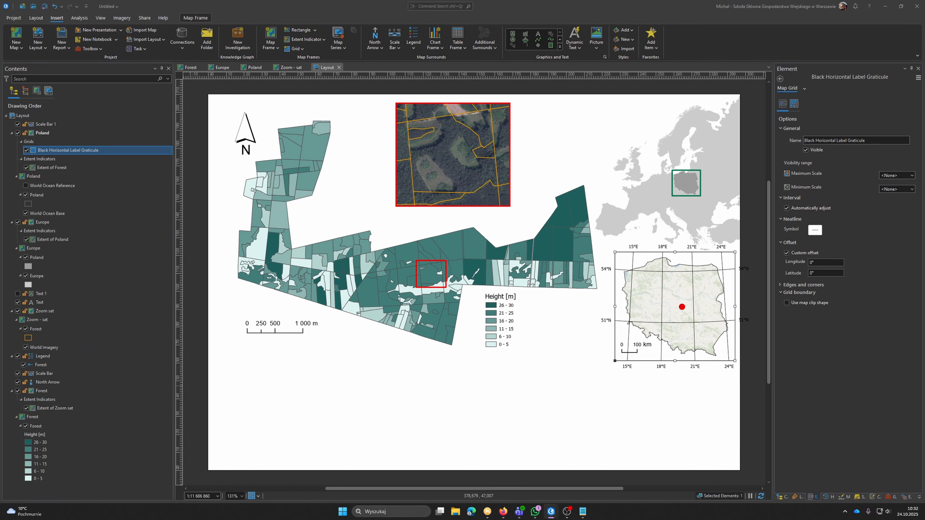
left_click_drag(924, 93, 924, 133)
left_click_drag(826, 262, 803, 274)
type("19,91°E")
type("51,91°N")
left_click(825, 372)
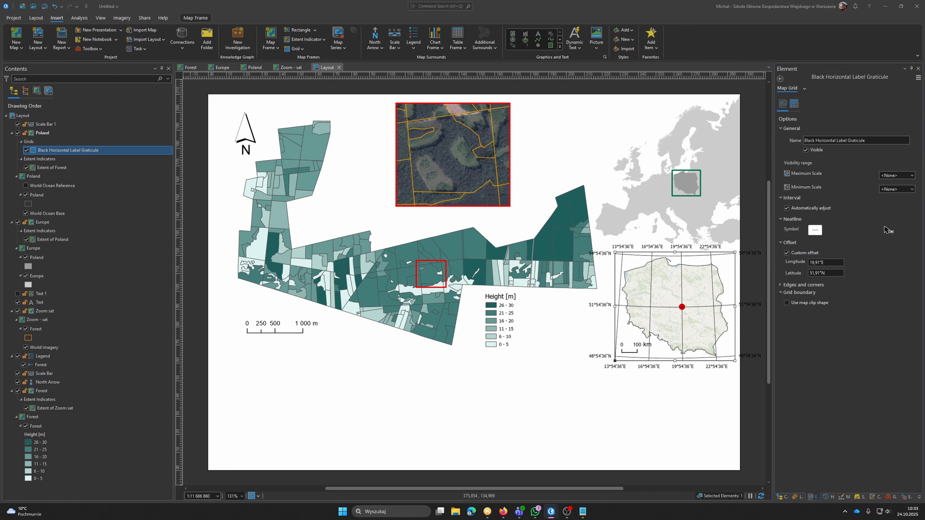
Turn off automatic interval adjustment for the Poland graticule and set its Labels interval to a synced 10° in longitude and latitude
left_click(788, 208)
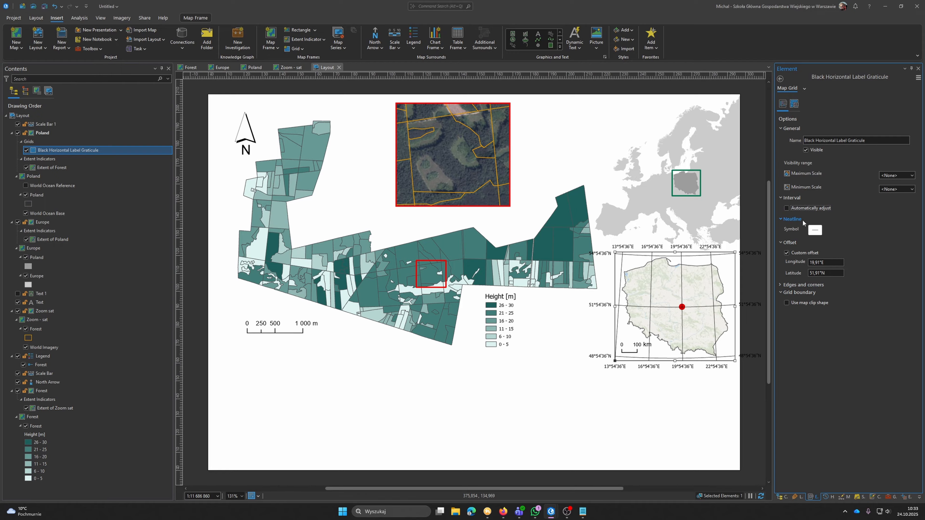
left_click(794, 104)
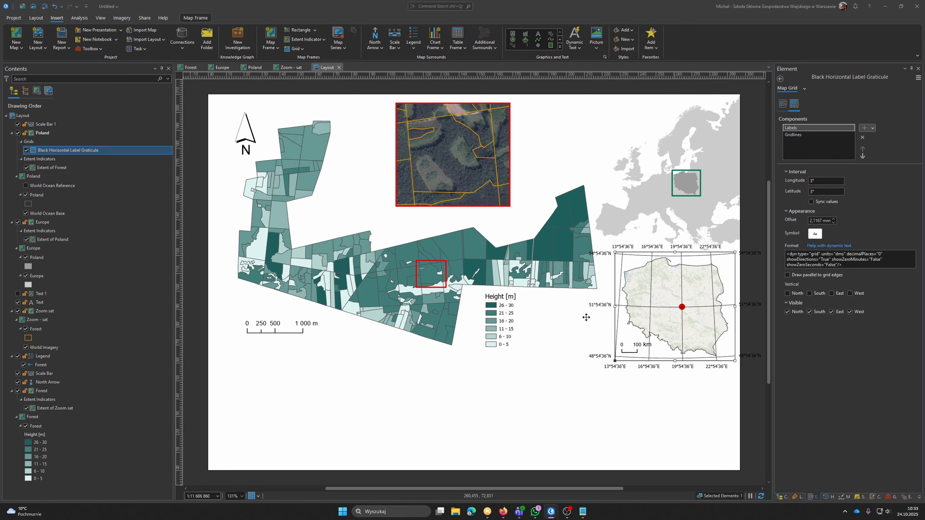
left_click(809, 192)
left_click(811, 193)
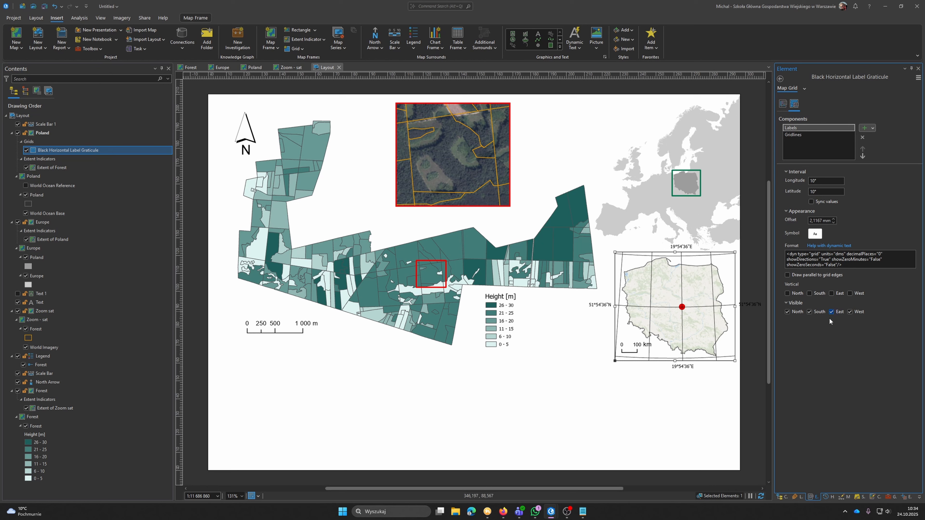
left_click(812, 202)
Set the Gridlines interval of the Poland graticule to 10° in both longitude and latitude
left_click(794, 135)
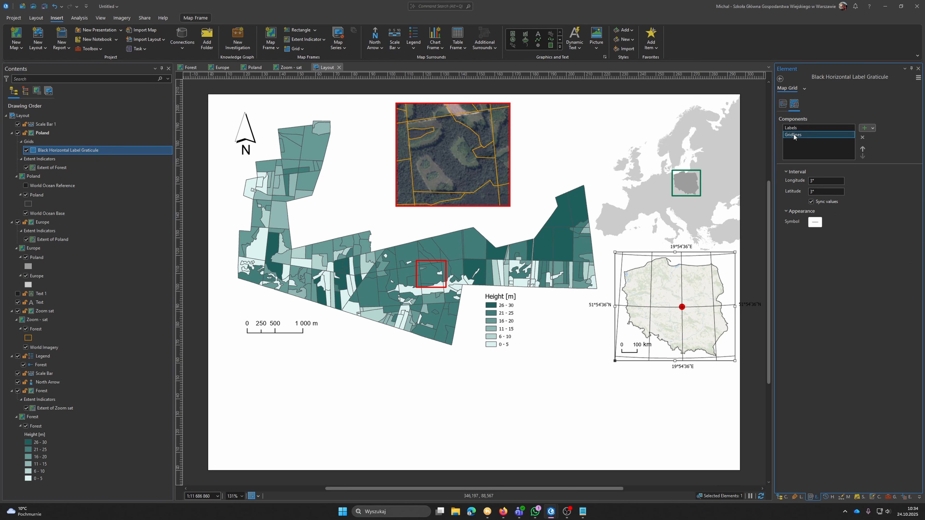
left_click(810, 183)
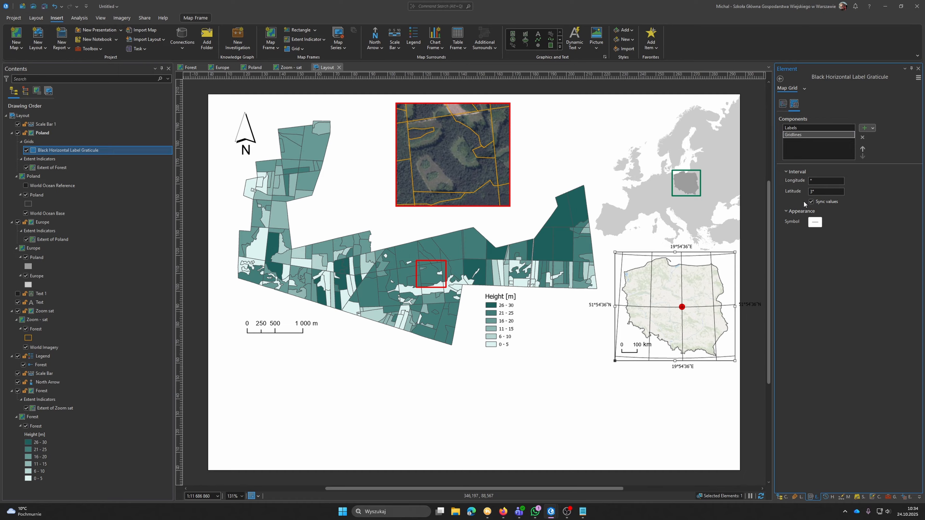
key("Tab")
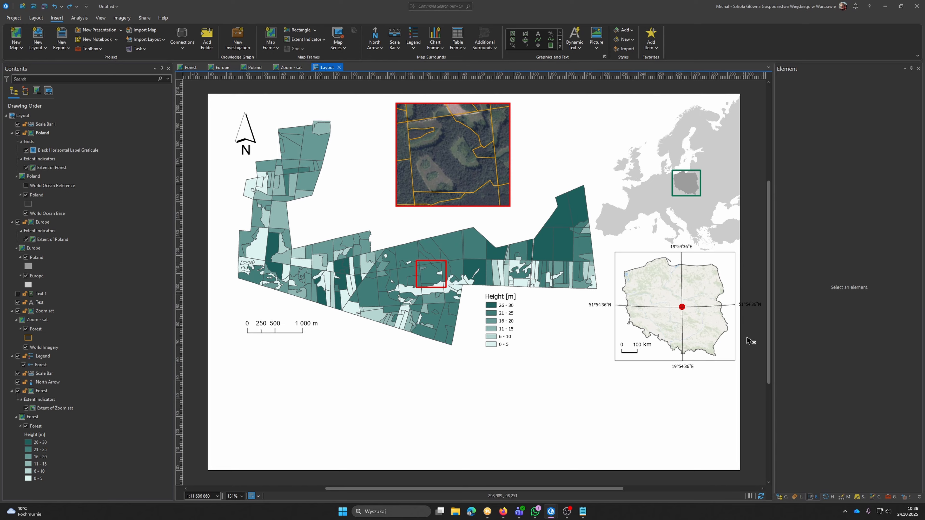
Hide the neatline around the Poland graticule through its neatline symbol
left_click(646, 273)
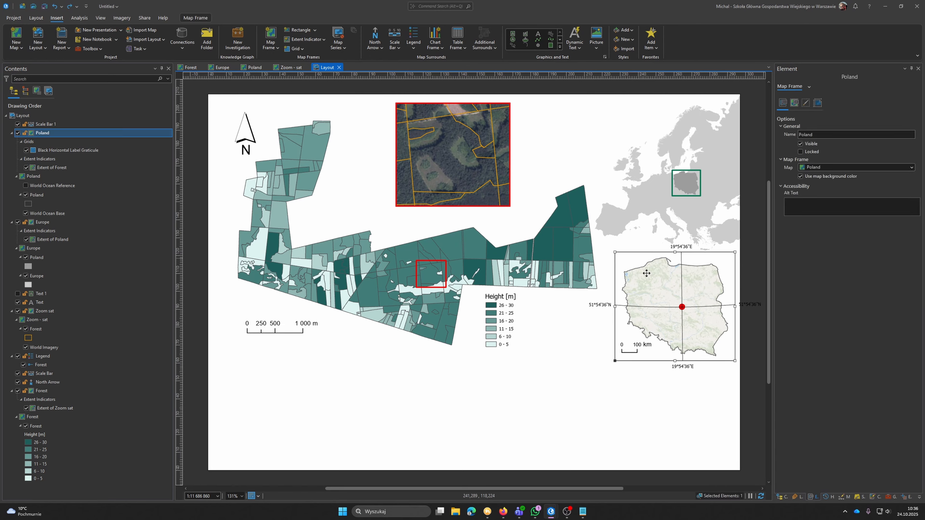
left_click(805, 105)
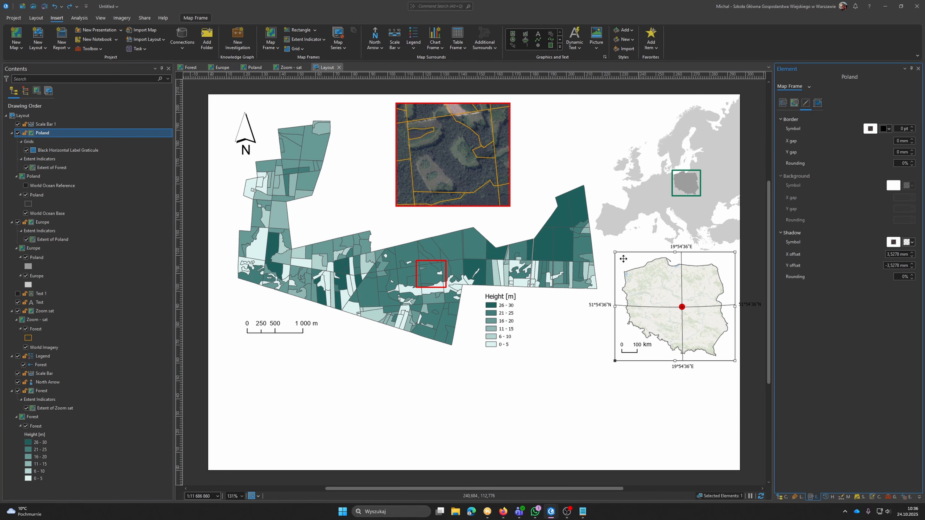
right_click(78, 151)
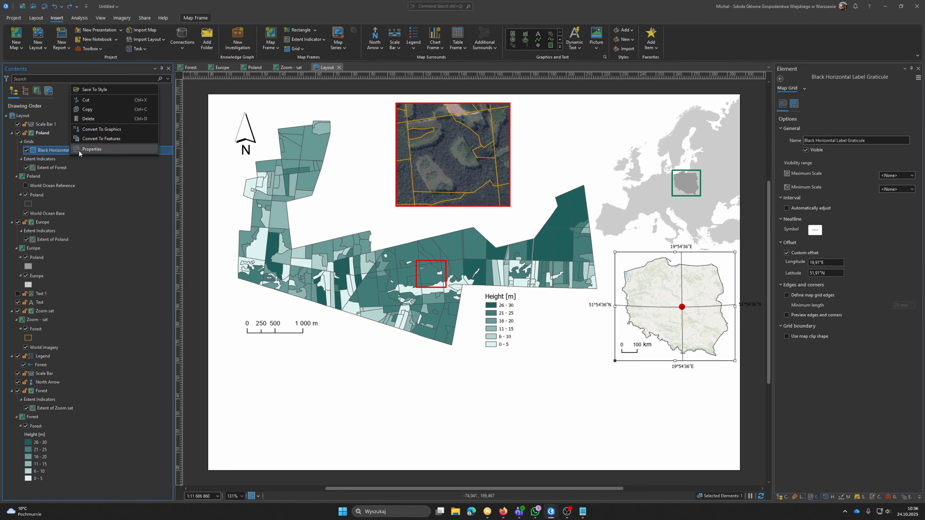
left_click(79, 150)
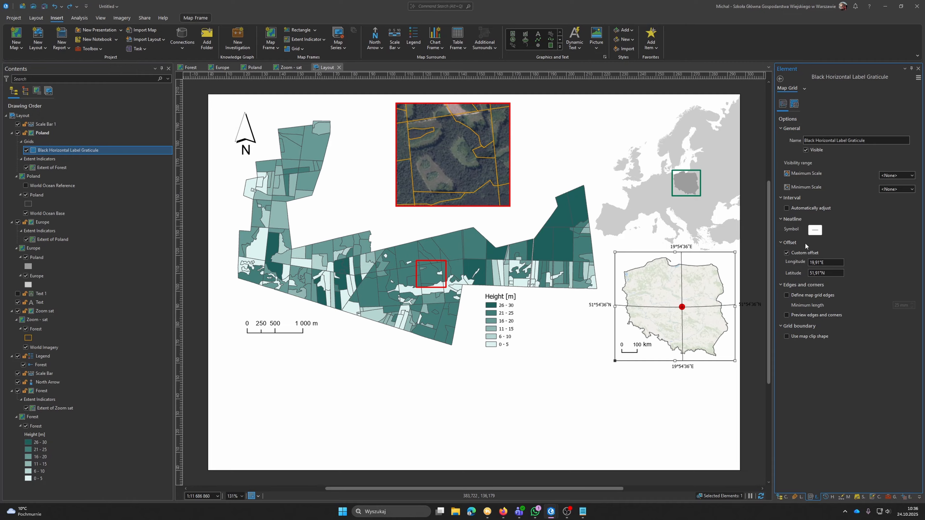
left_click(816, 231)
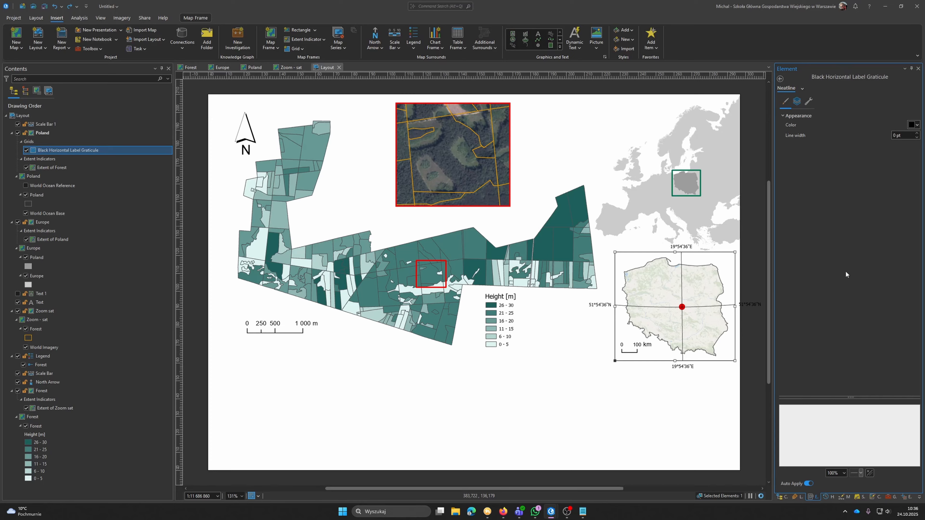
left_click(678, 398)
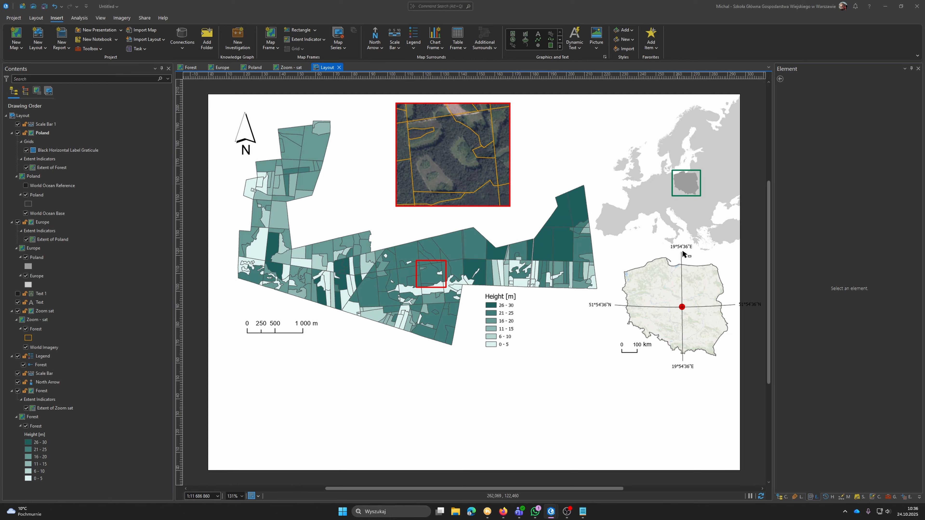
Limit the Poland graticule labels to the North and East sides and set the East label to vertical
left_click(681, 310)
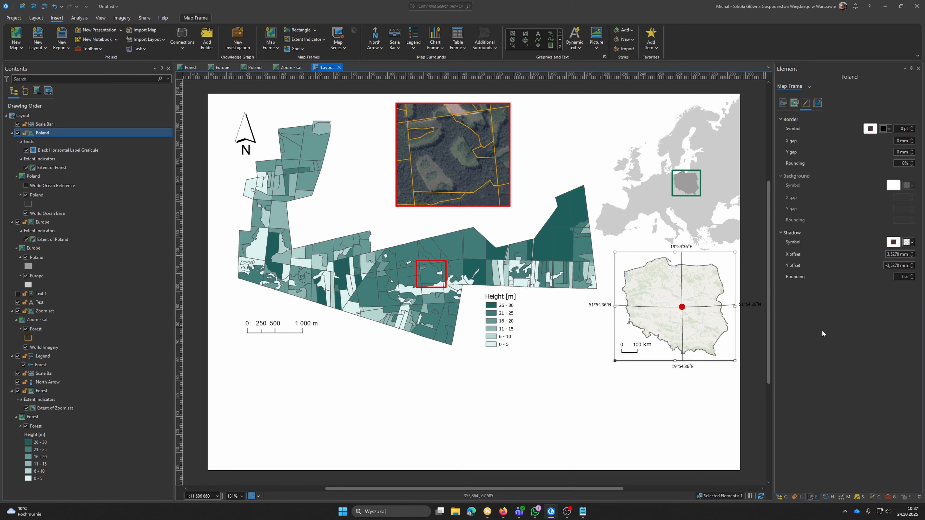
left_click(794, 102)
left_click(81, 151)
right_click(81, 150)
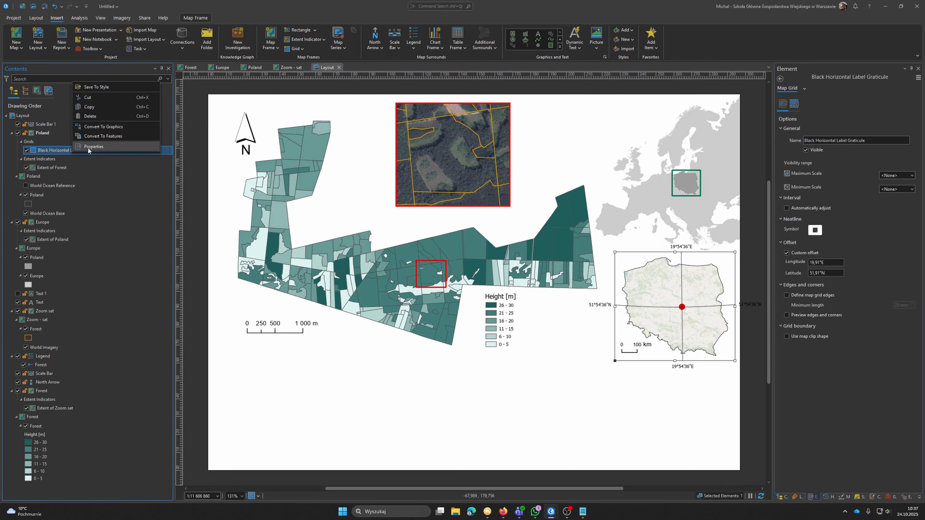
left_click(89, 150)
left_click(795, 106)
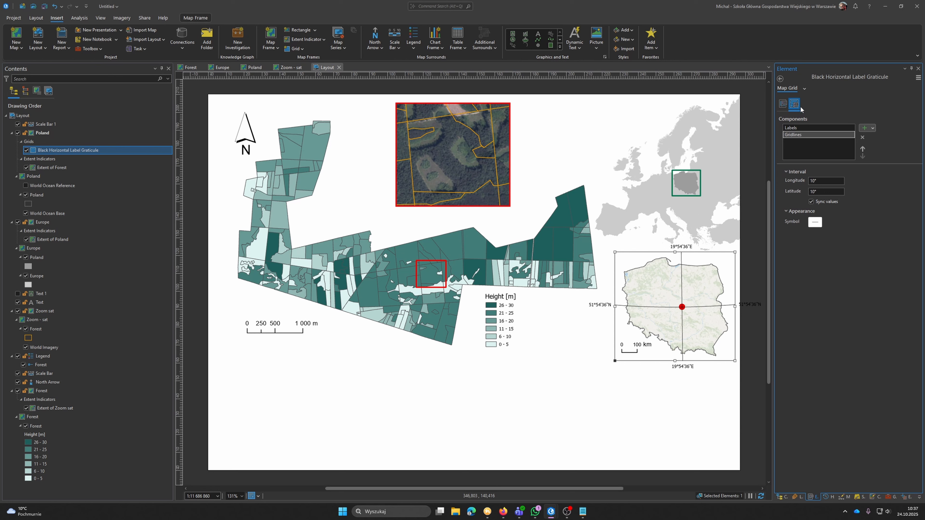
left_click(819, 127)
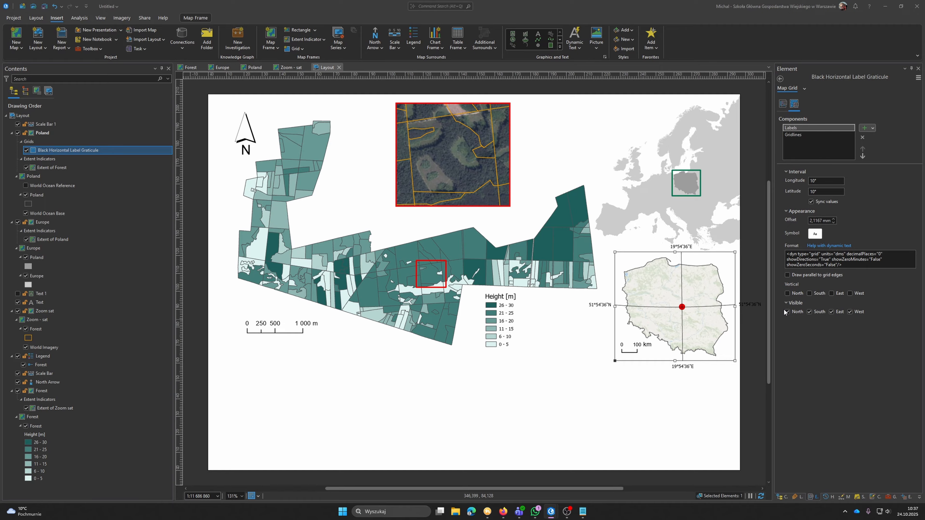
left_click(832, 312)
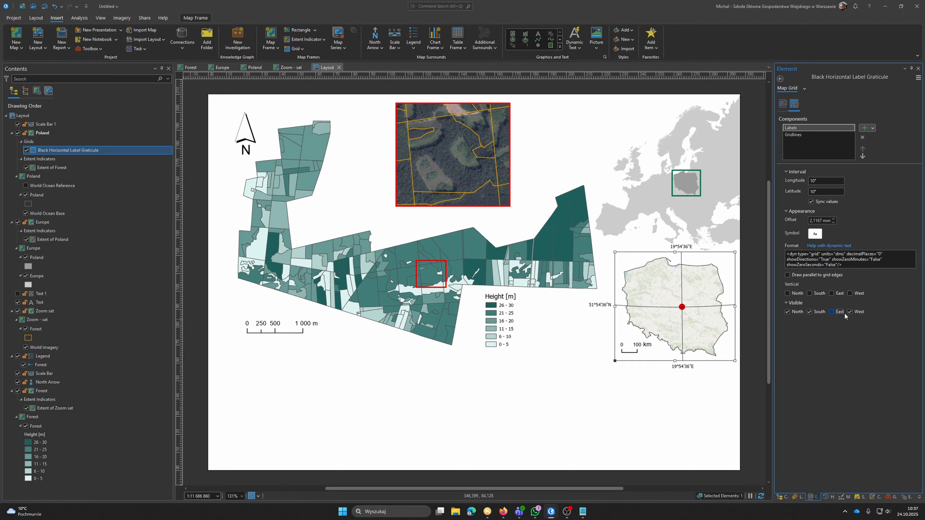
left_click(850, 312)
left_click(809, 312)
left_click(833, 294)
left_click(832, 312)
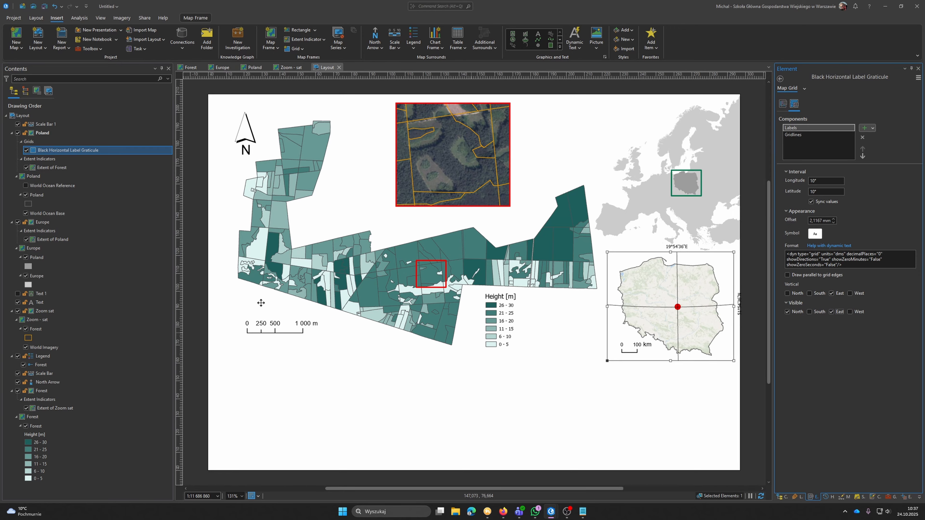
Set the Poland graticule labels to an offset of -2 mm and a font size of 11 pt
left_click(834, 223)
left_click(833, 223)
left_click(833, 222)
left_click(833, 222)
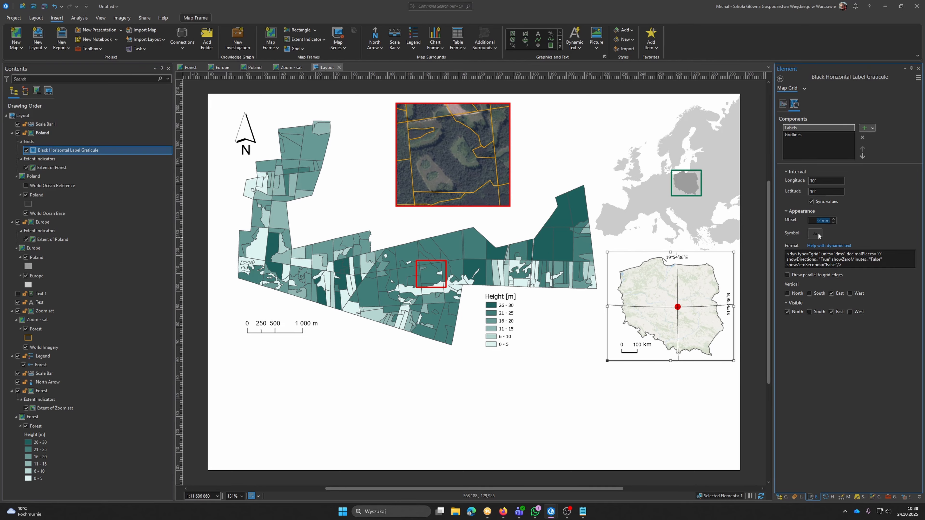
left_click(816, 234)
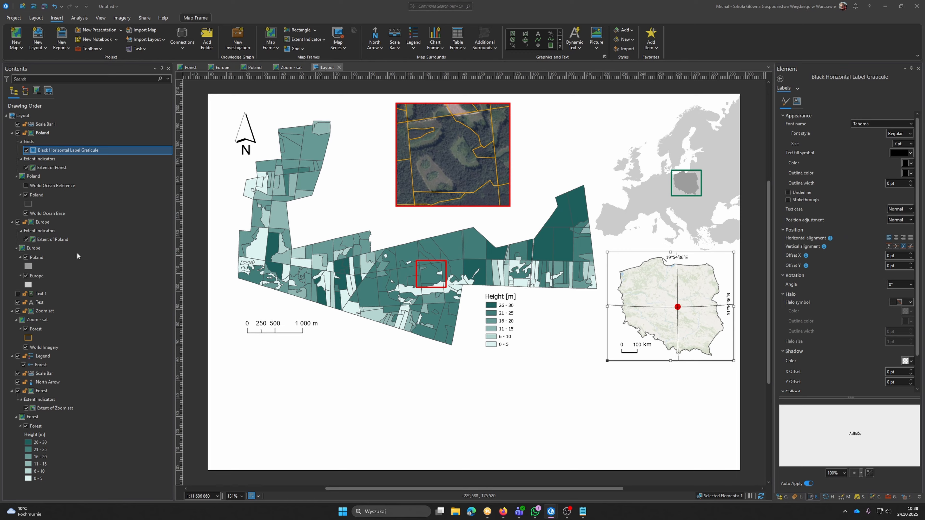
left_click(910, 143)
left_click(899, 193)
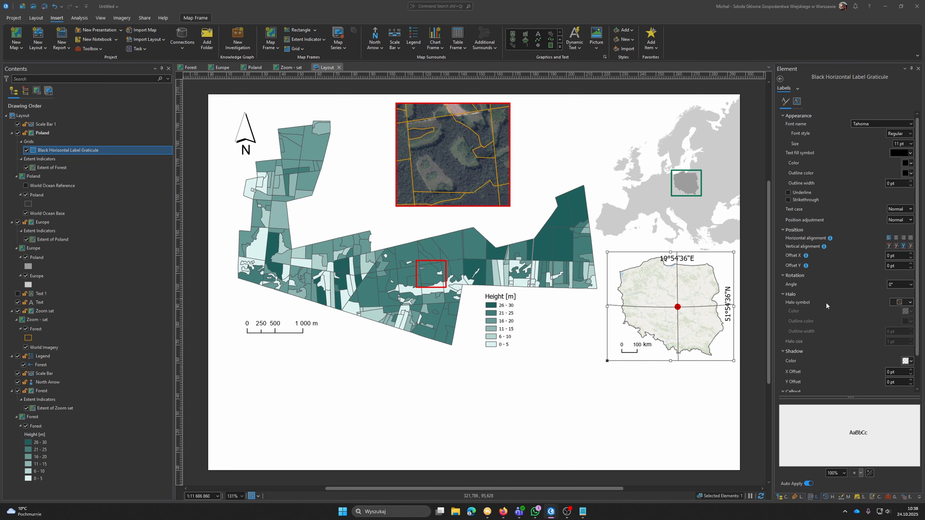
Give the Poland graticule labels a white halo and increase the halo size
left_click(911, 303)
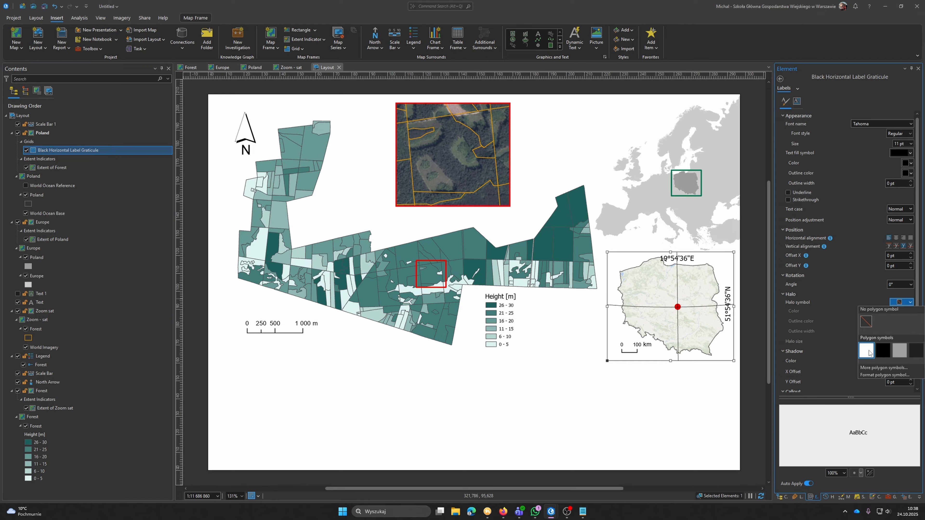
left_click(868, 349)
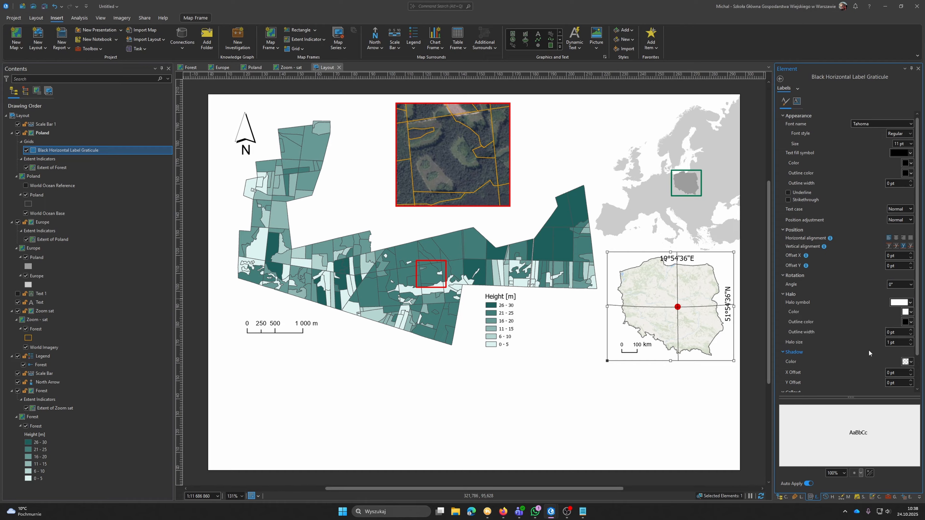
left_click(911, 340)
left_click(911, 340)
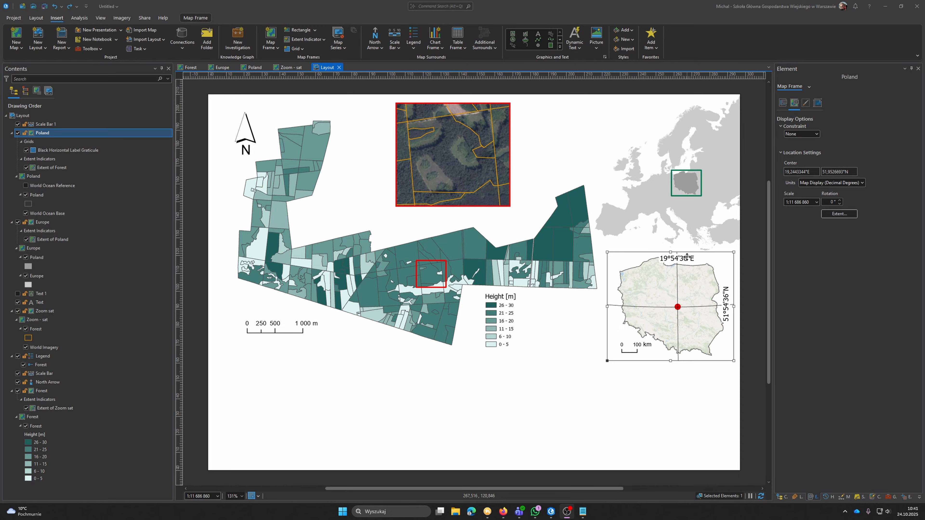
Review the Poland graticule's custom offset and label format, switch to Notepad, and compare the dms and dd format strings there
left_click(77, 152)
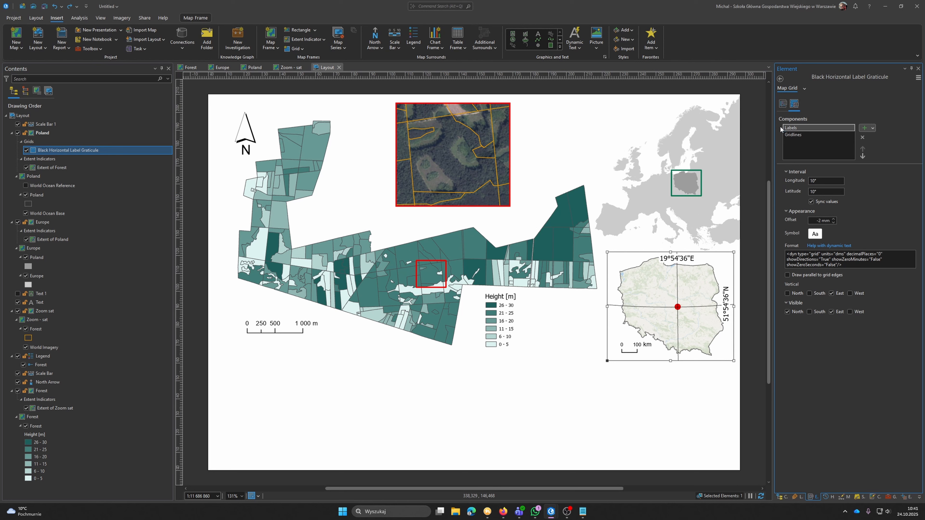
left_click(783, 105)
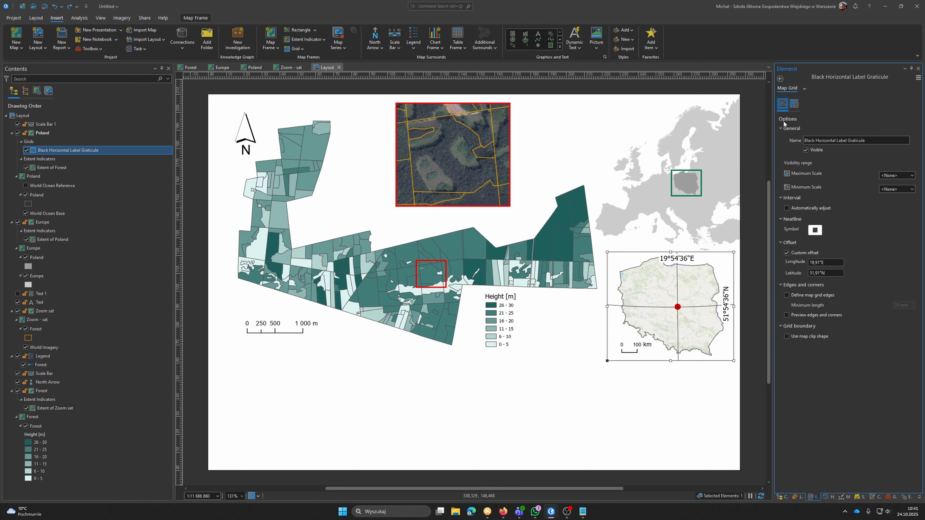
left_click_drag(833, 265, 811, 268)
left_click(832, 273)
left_click(794, 104)
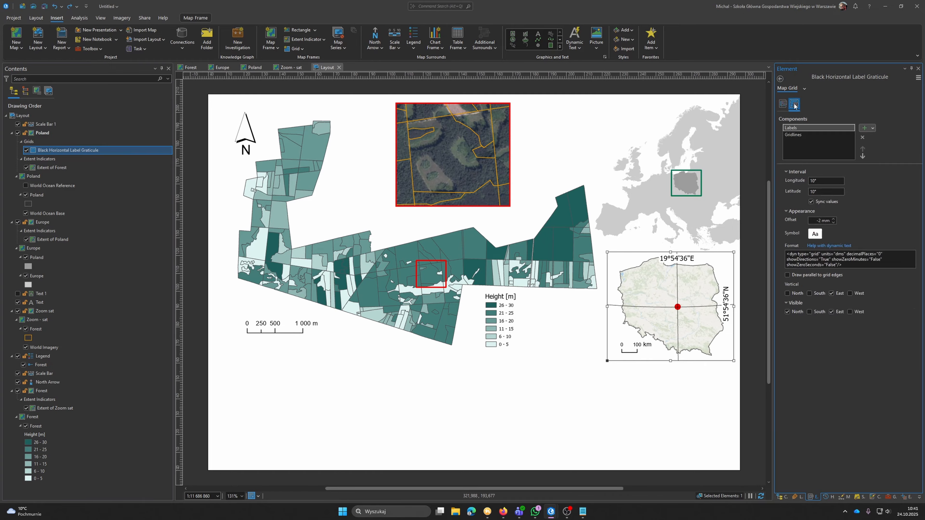
left_click_drag(848, 266, 777, 251)
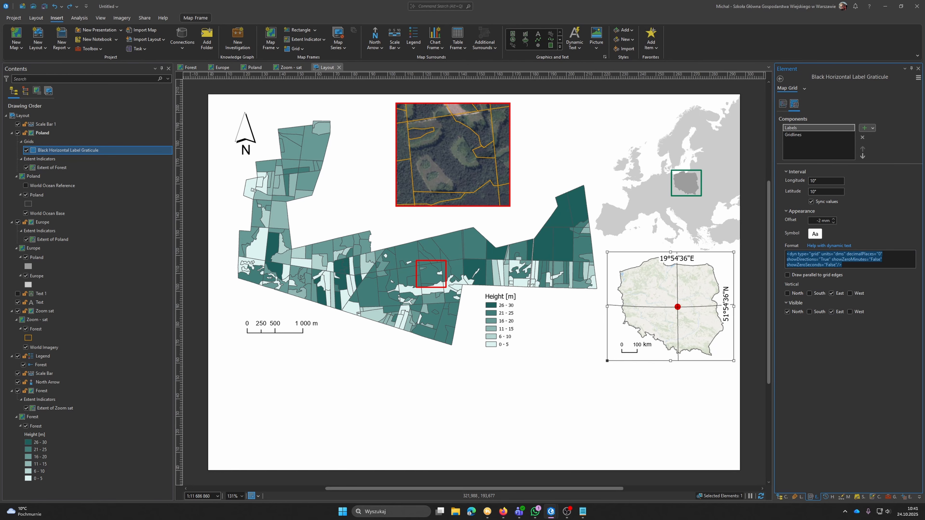
key("alt+Tab")
left_click_drag(729, 82, 405, 90)
left_click_drag(475, 253, 271, 191)
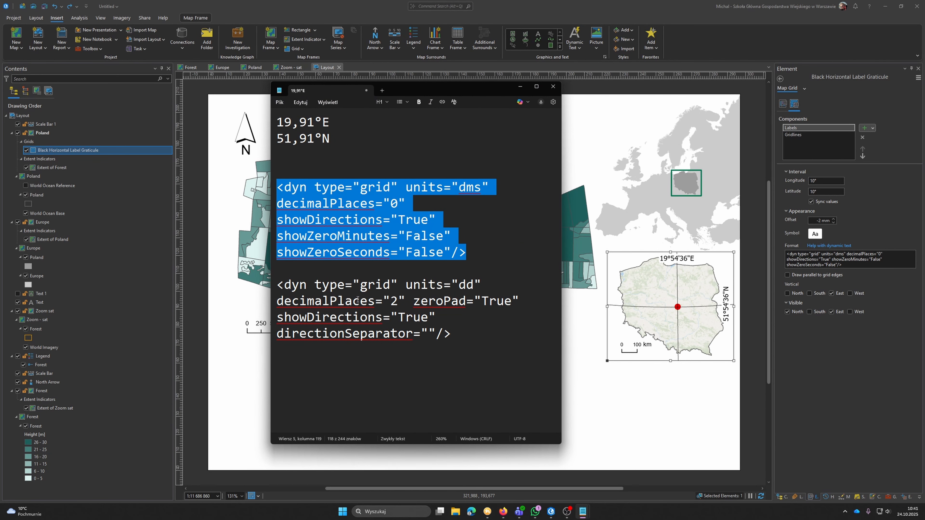
left_click_drag(467, 335, 274, 288)
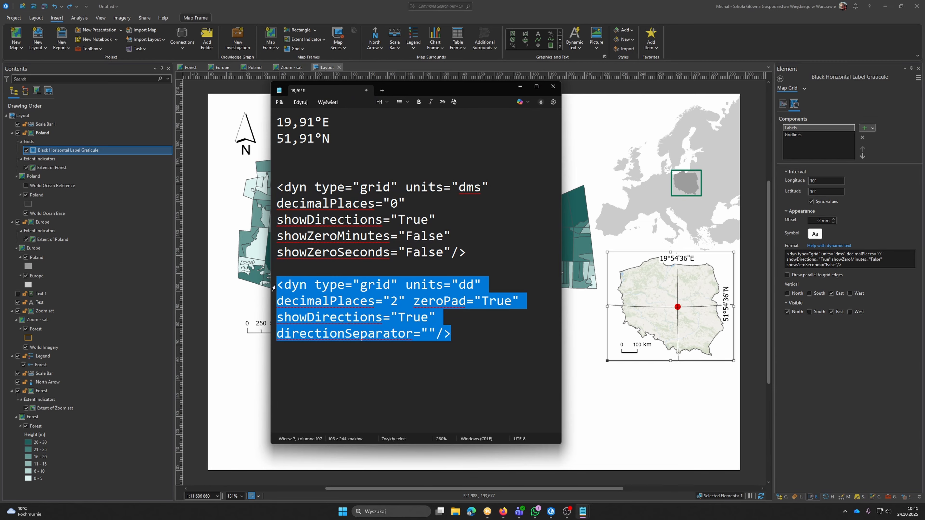
left_click(367, 288)
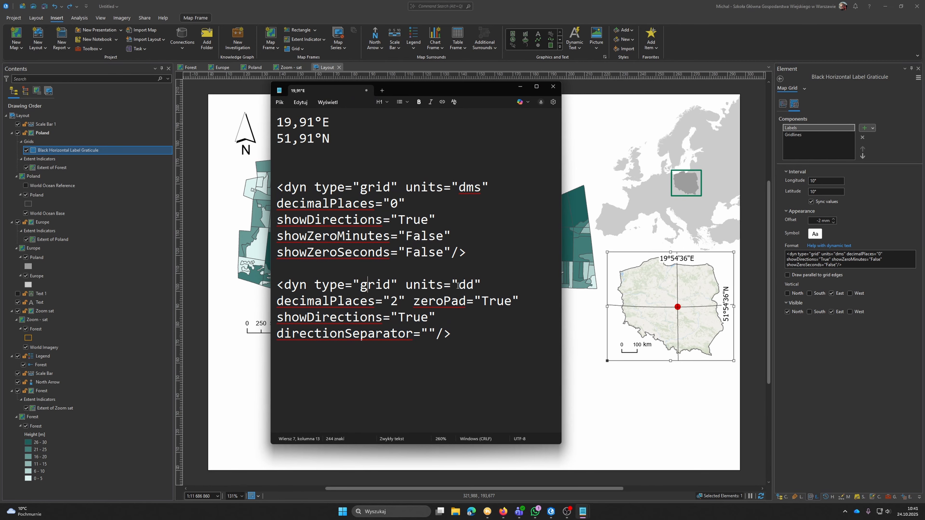
left_click_drag(462, 286, 471, 285)
left_click_drag(459, 187, 482, 186)
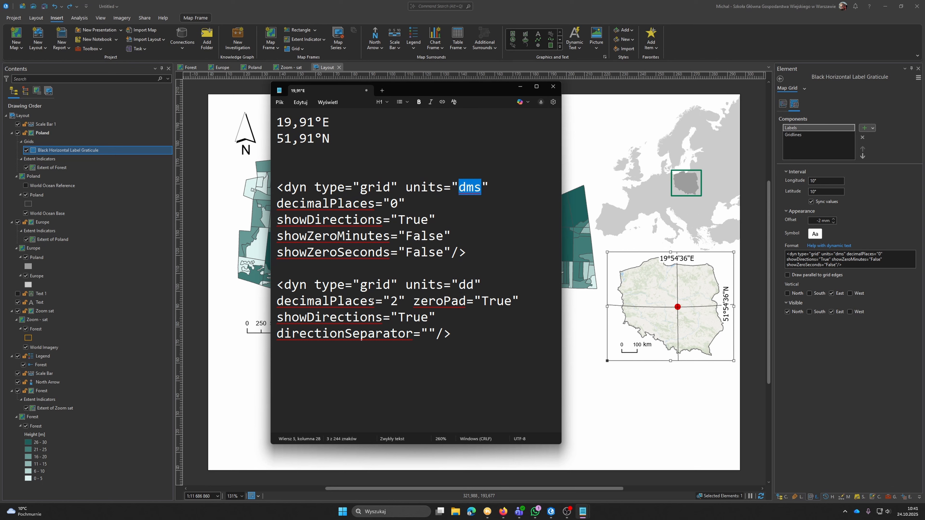
left_click_drag(392, 303, 397, 302)
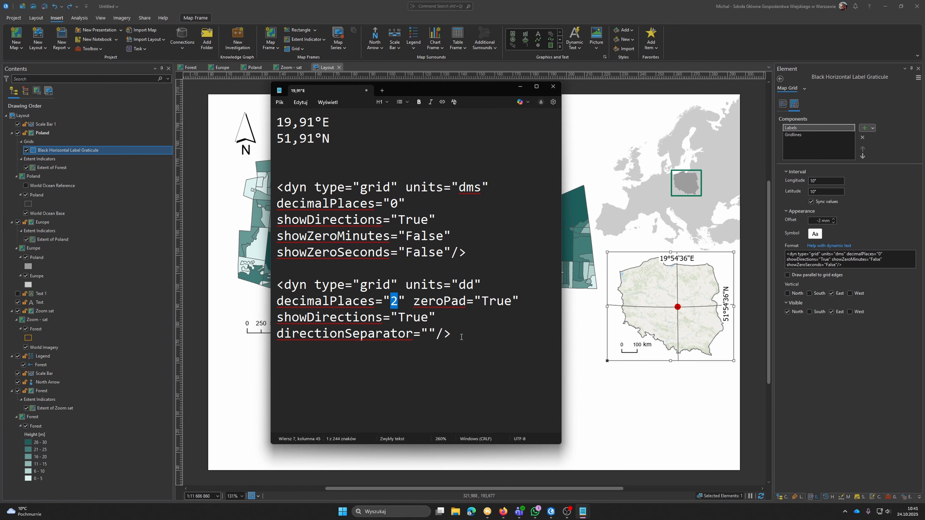
Copy the dd string from Notepad into ArcGIS Pro as the Labels format: <dyn type="grid" units="dd" decimalPlaces="2" zeroPad="True" showDirections="True" directionSeparator=""/>
left_click_drag(462, 337, 276, 286)
key("ctrl+c")
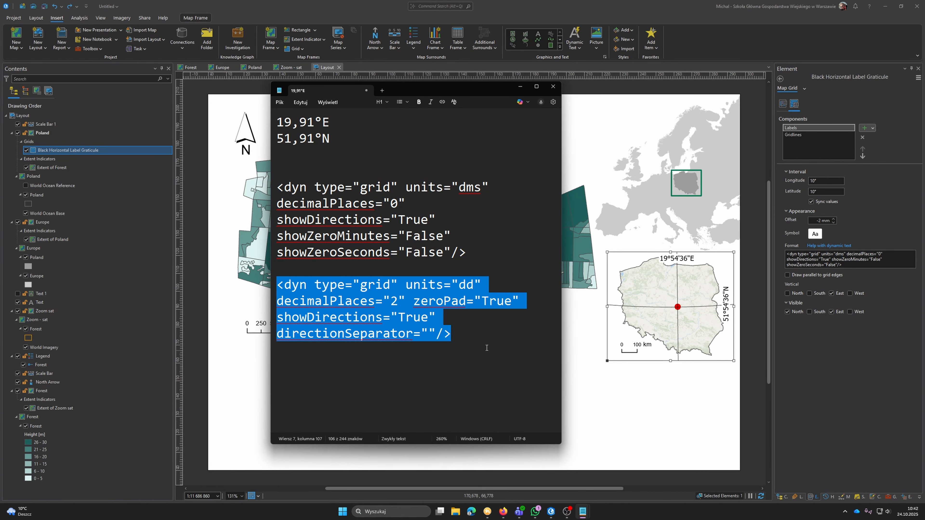
left_click_drag(854, 266, 766, 251)
key("ctrl+v")
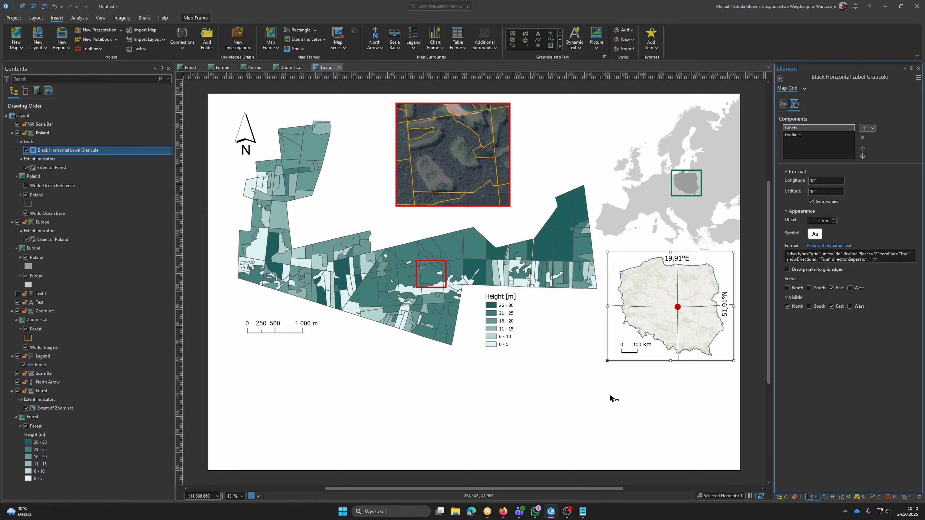
Add a Black Horizontal Label Graticule to the Europe map frame
left_click(624, 399)
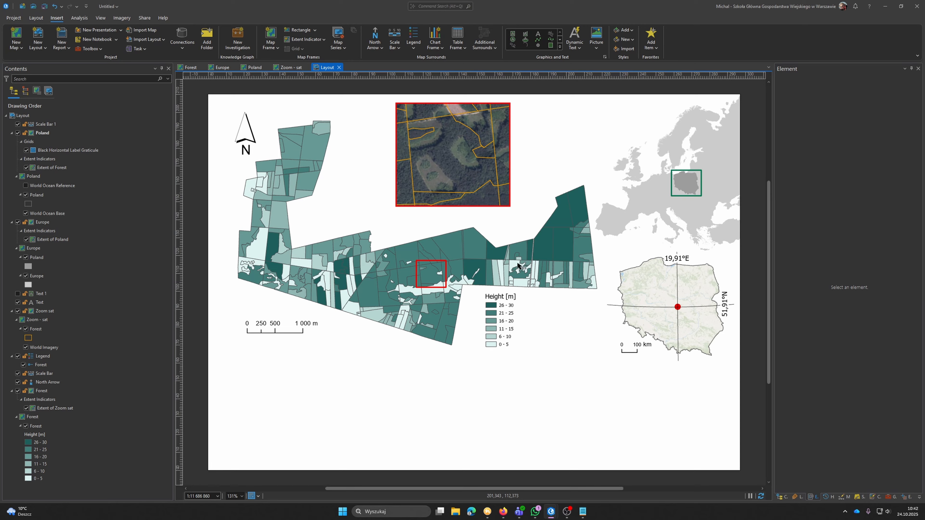
left_click(653, 207)
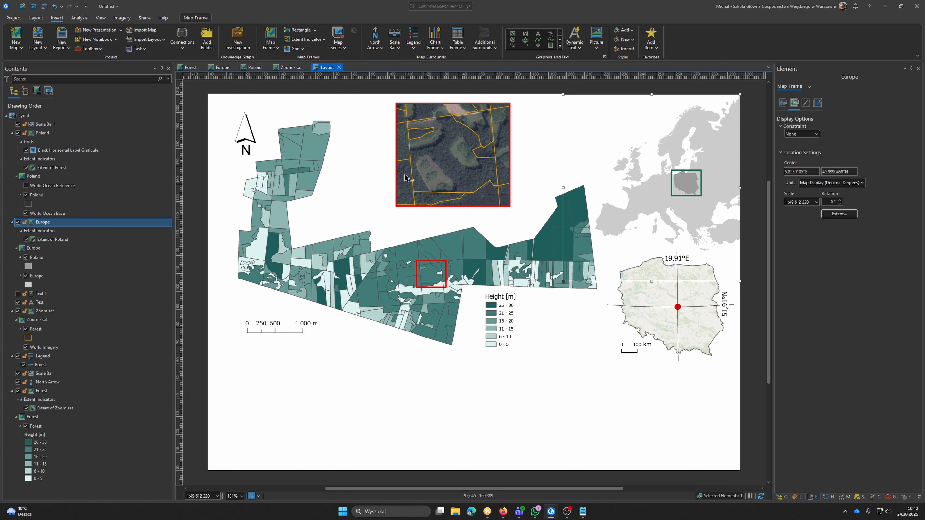
left_click(271, 43)
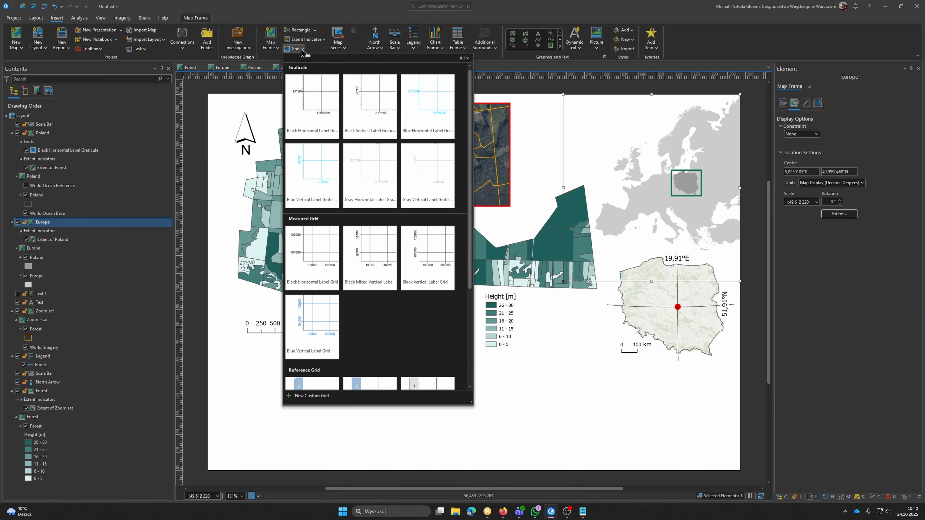
left_click(313, 107)
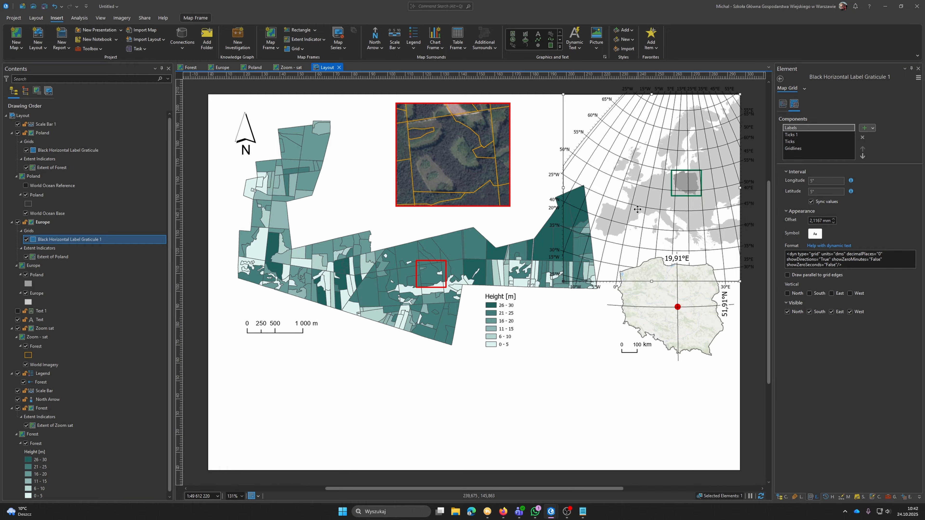
Delete the graticule from the Europe map frame and clear the layout selection
right_click(83, 243)
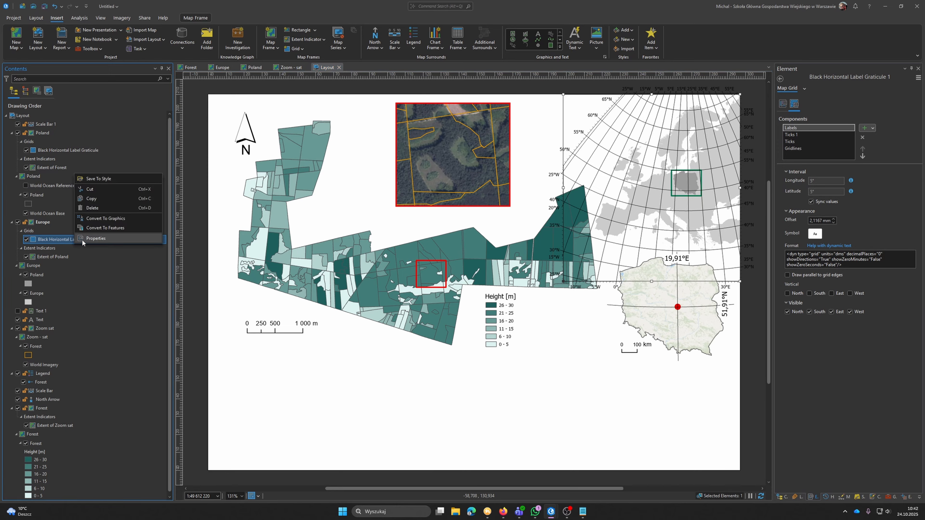
left_click(89, 209)
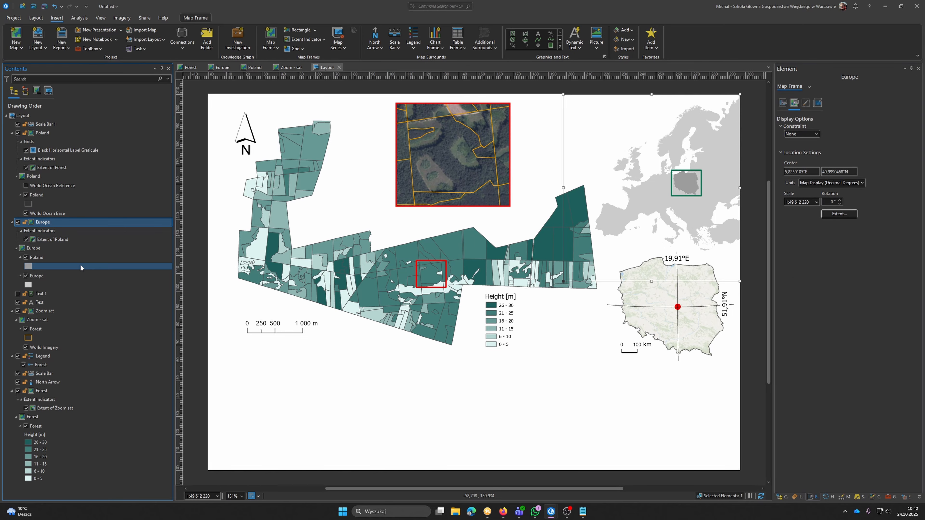
left_click(598, 366)
left_click(593, 431)
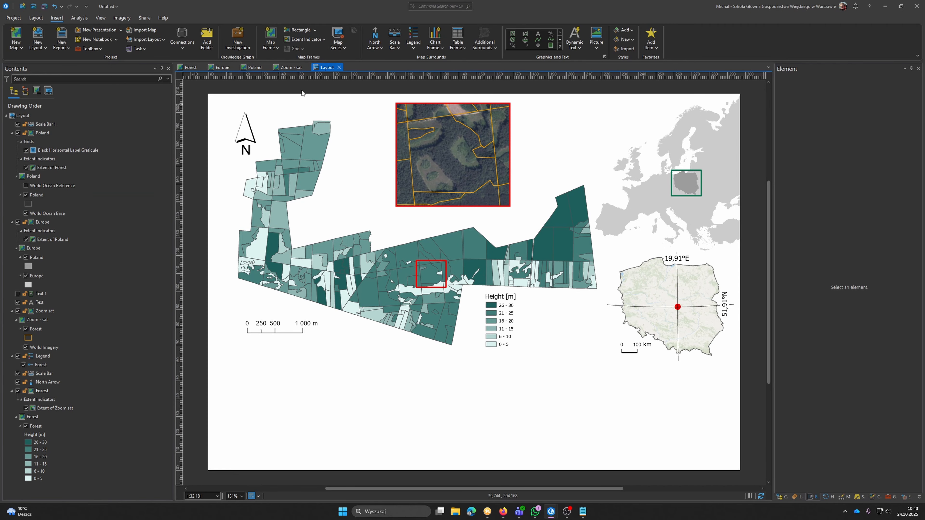
Export the layout as an image with the Web JPEG preset, clipped to the graphics extent
left_click(144, 18)
left_click(272, 50)
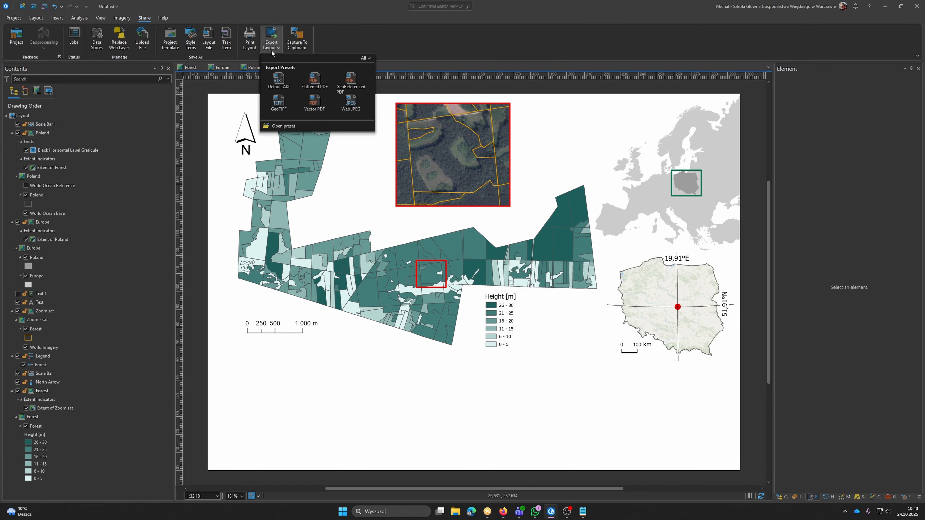
left_click(352, 106)
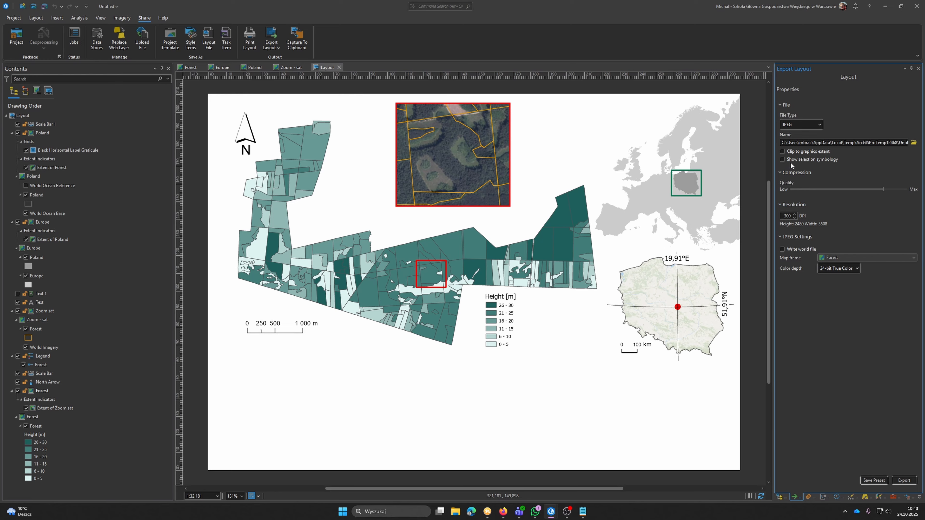
left_click(785, 153)
left_click(904, 481)
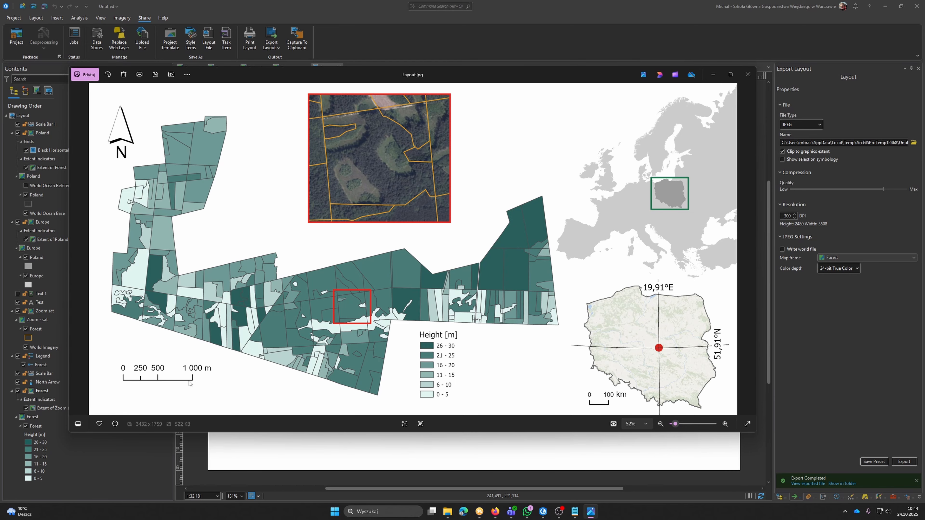